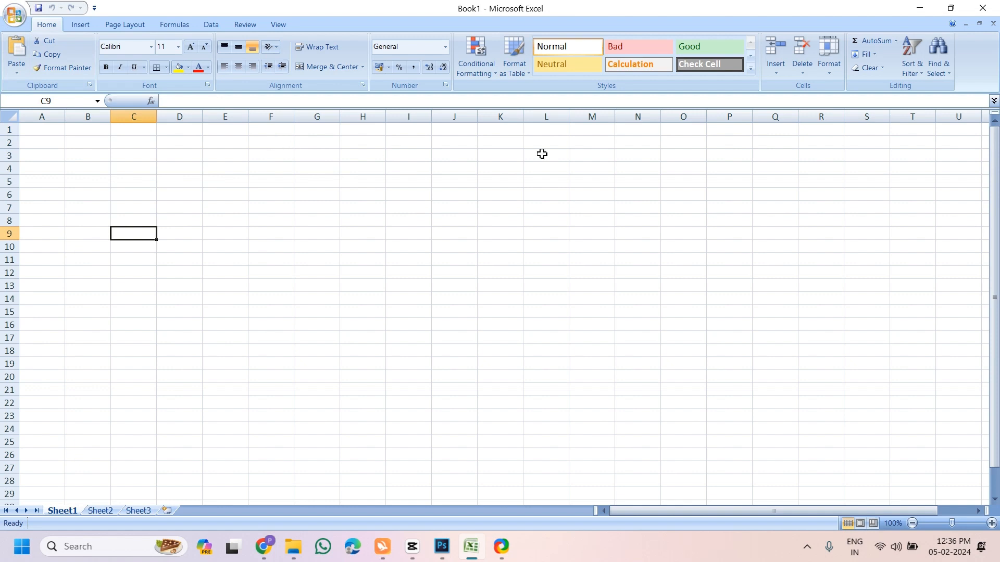
# Click through various cells in column F to explore the sheet
pyautogui.click(174, 103)
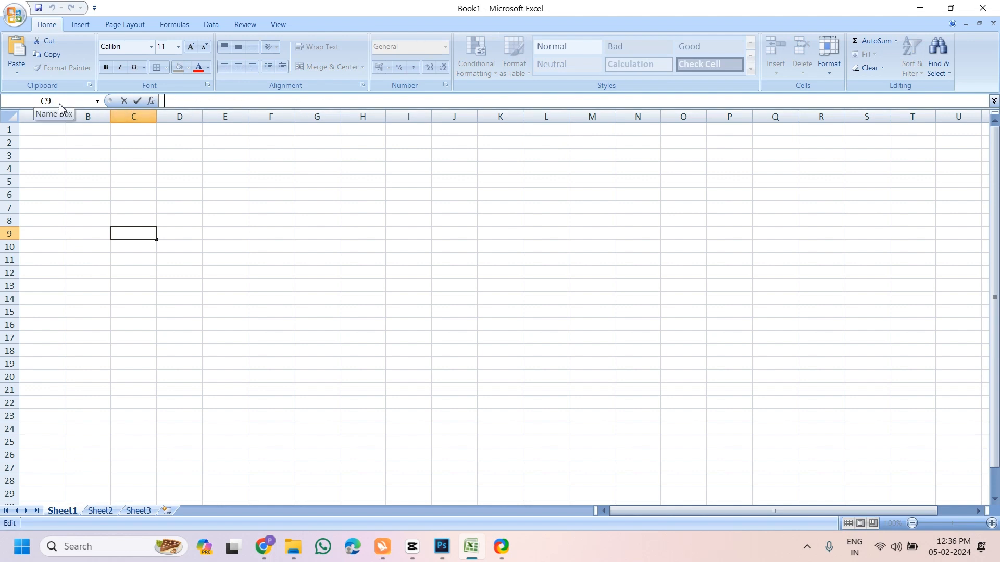
pyautogui.click(264, 215)
pyautogui.click(275, 243)
pyautogui.click(273, 225)
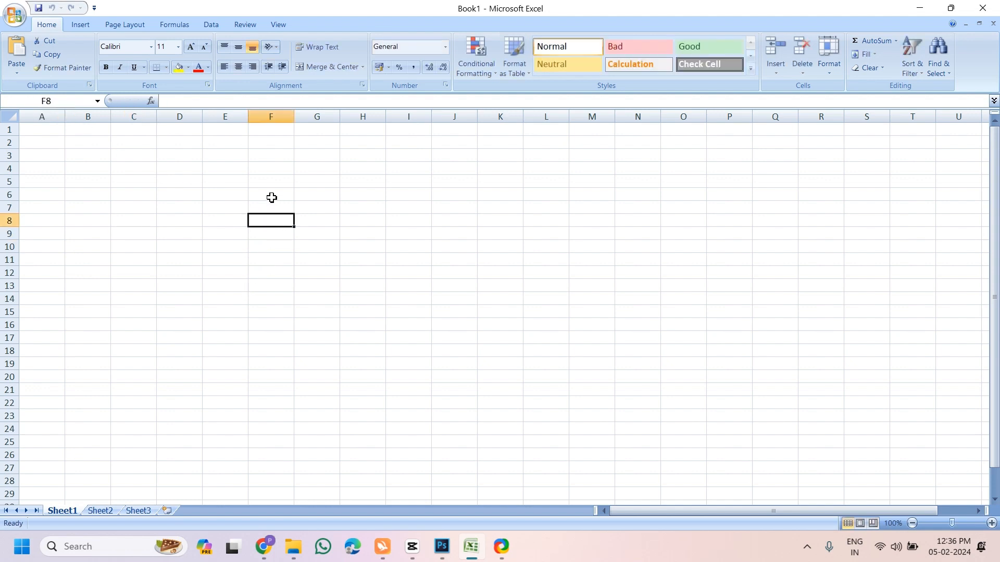
pyautogui.click(272, 197)
pyautogui.click(279, 239)
pyautogui.click(274, 277)
pyautogui.click(279, 244)
pyautogui.click(280, 208)
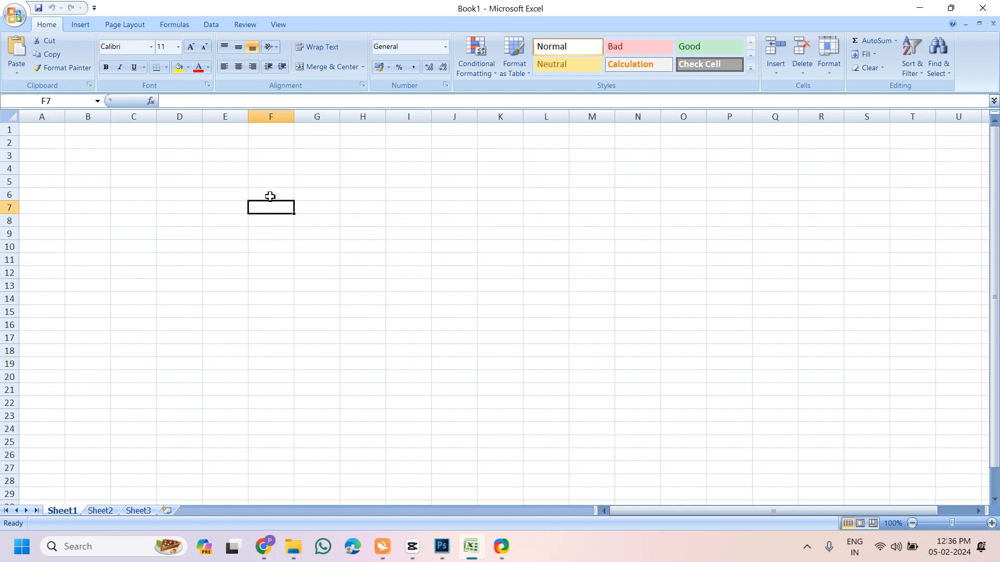
pyautogui.click(267, 195)
pyautogui.click(268, 182)
pyautogui.click(268, 226)
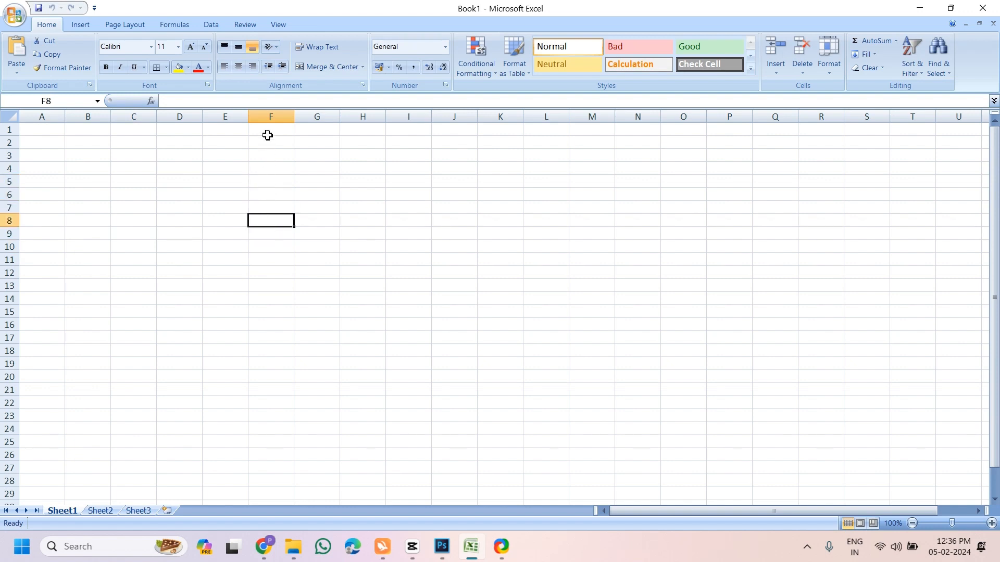
# Select whole columns E, F, G and H in turn
pyautogui.click(273, 116)
pyautogui.click(315, 117)
pyautogui.click(371, 116)
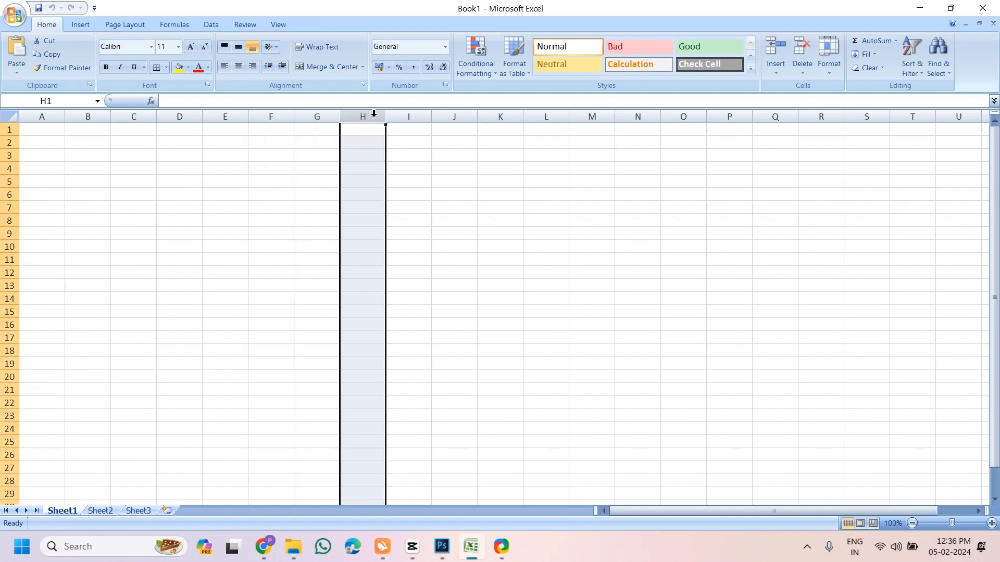
pyautogui.click(310, 117)
pyautogui.click(274, 116)
pyautogui.click(233, 116)
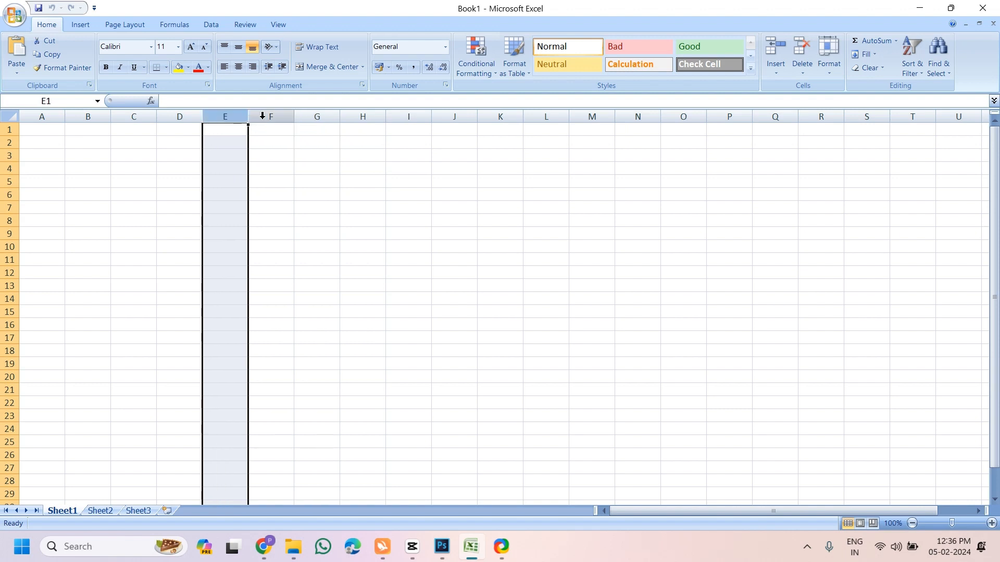
pyautogui.click(265, 116)
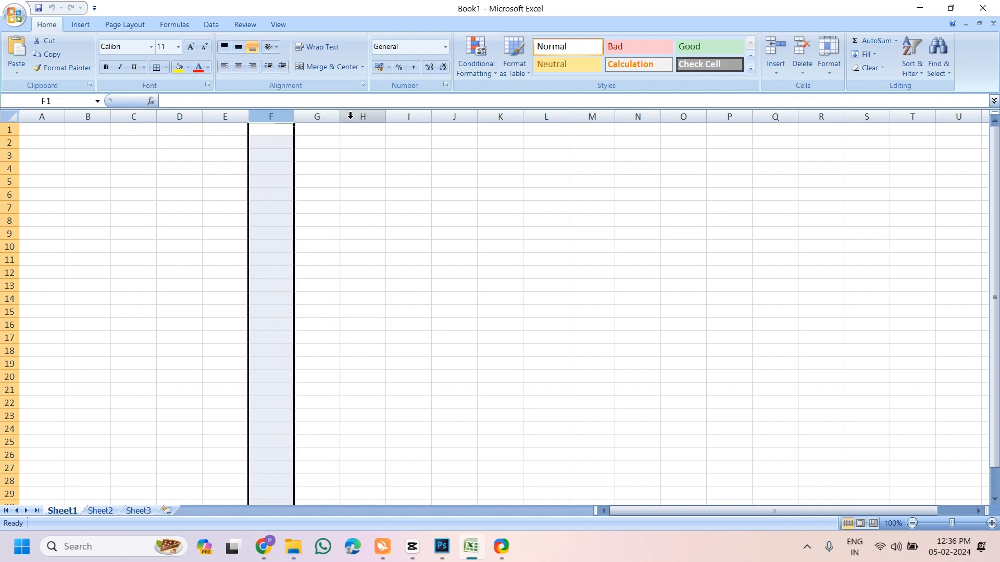
# Select rows 3 to 7 in turn, then cells B7, D8 and E7
pyautogui.click(10, 155)
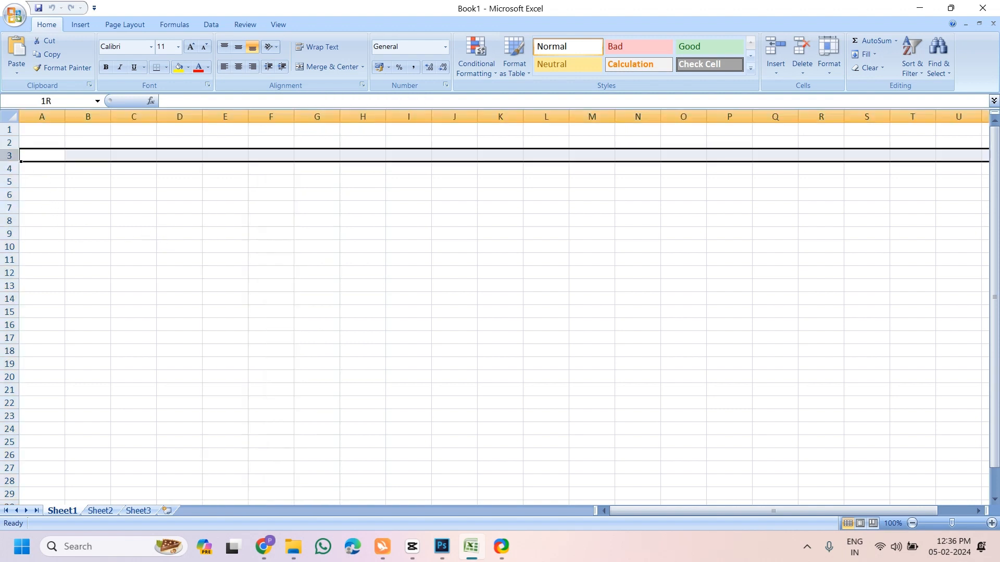
pyautogui.click(9, 169)
pyautogui.click(9, 182)
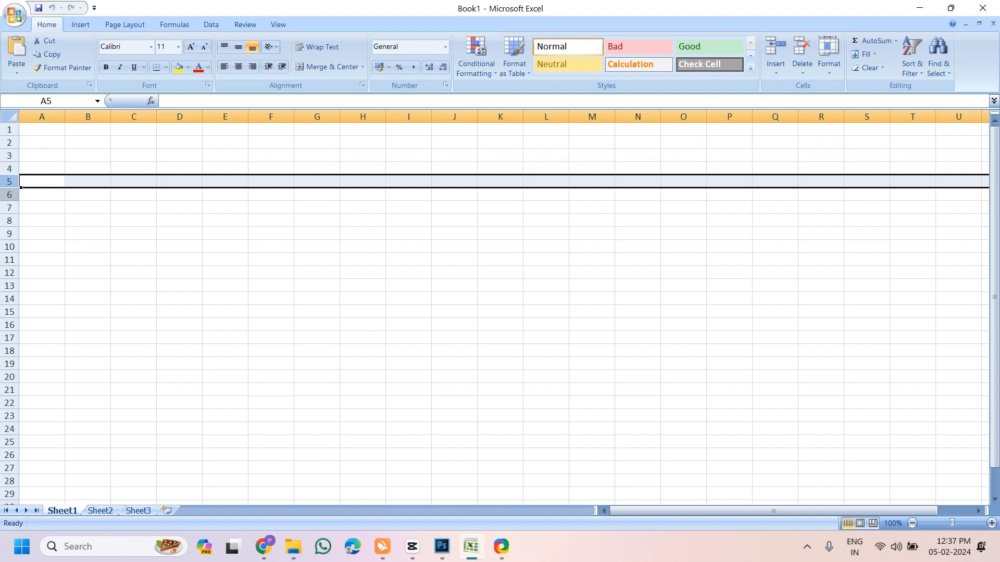
pyautogui.click(9, 195)
pyautogui.click(10, 207)
pyautogui.click(107, 206)
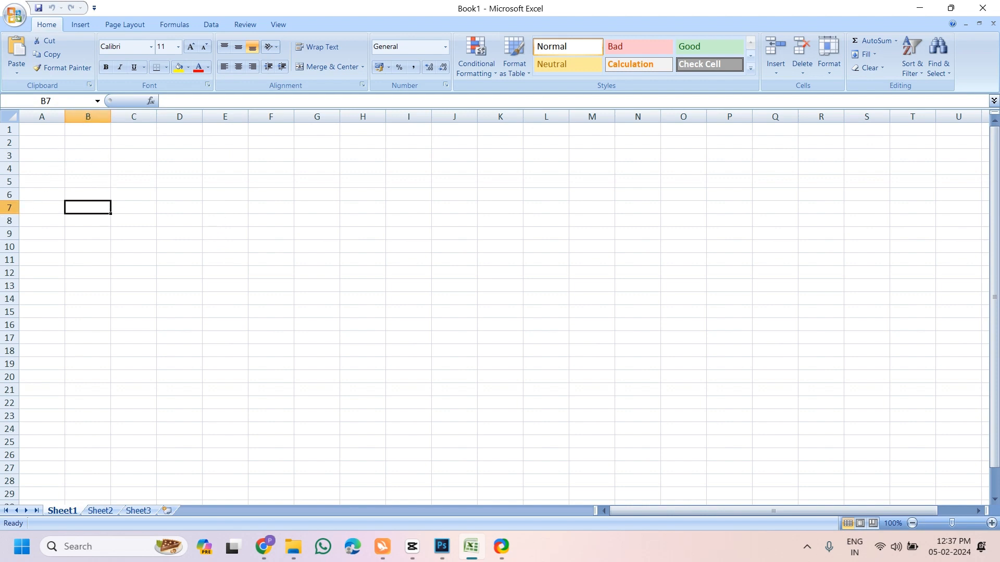
pyautogui.click(79, 224)
pyautogui.click(80, 207)
pyautogui.click(201, 218)
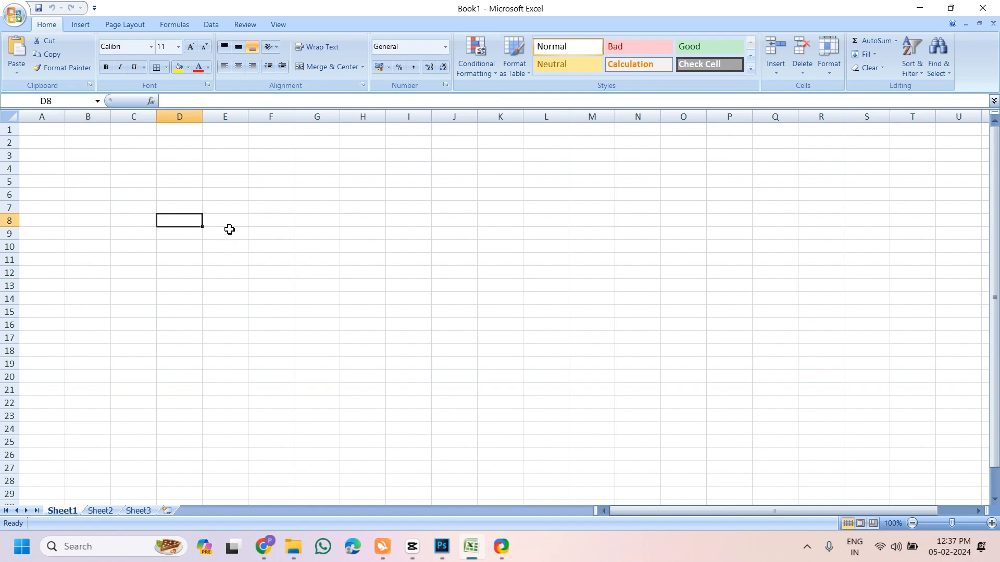
pyautogui.click(216, 210)
# Enter a person's name in cell D7
pyautogui.click(180, 212)
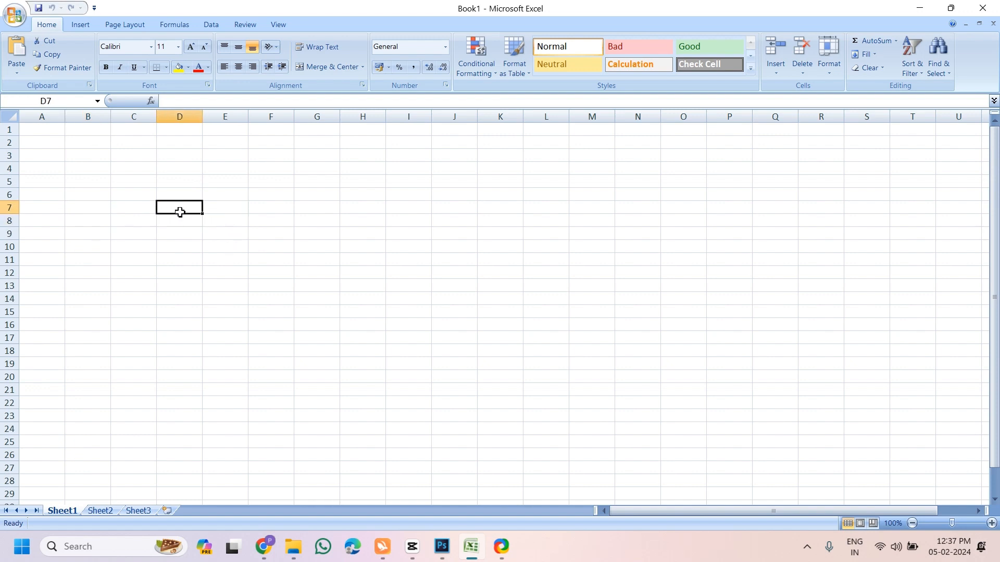
pyautogui.write('a')
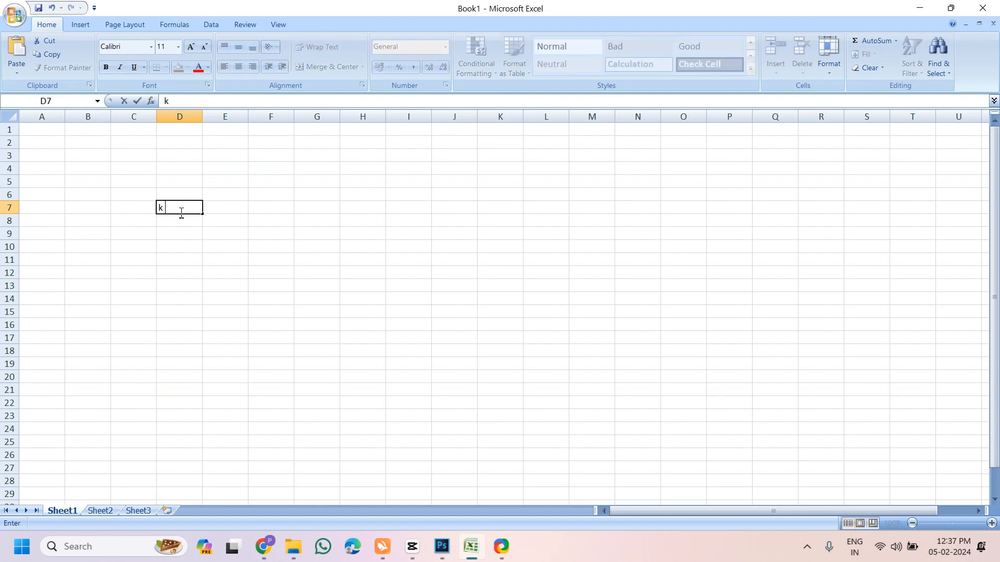
pyautogui.press('BackSpace')
pyautogui.write('ramesh')
pyautogui.press('BackSpace')
pyautogui.press('BackSpace')
pyautogui.press('BackSpace')
pyautogui.press('BackSpace')
pyautogui.press('BackSpace')
pyautogui.press('BackSpace')
pyautogui.write('latha')
pyautogui.press('Return')
# Enter Sunday in E7, mon in F7 and march in G7
pyautogui.click(224, 208)
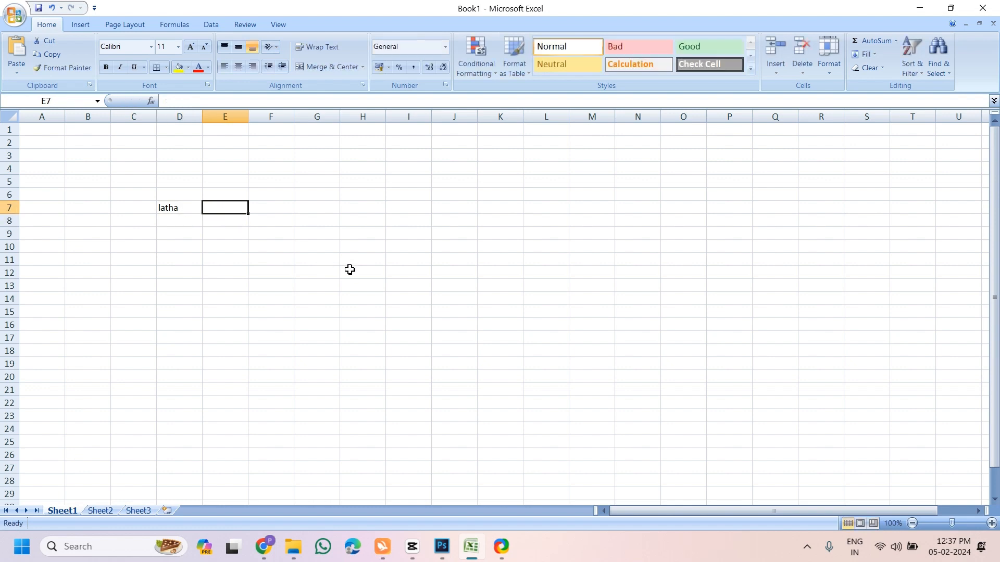
pyautogui.write('apple')
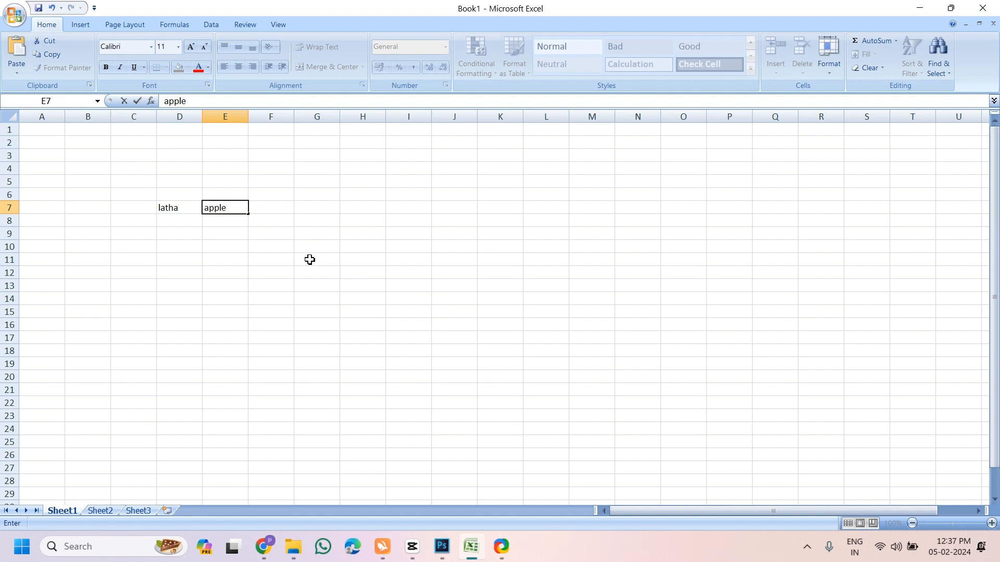
pyautogui.press('BackSpace')
pyautogui.press('BackSpace')
pyautogui.press('BackSpace')
pyautogui.write('sunday')
pyautogui.click(277, 211)
pyautogui.write('mon')
pyautogui.press('Tab')
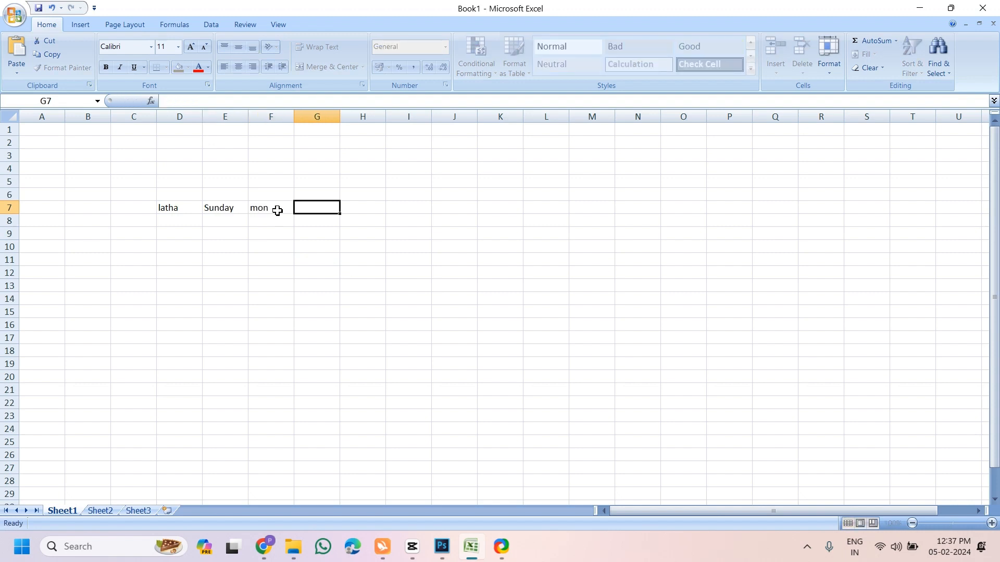
pyautogui.write('march')
pyautogui.click(299, 235)
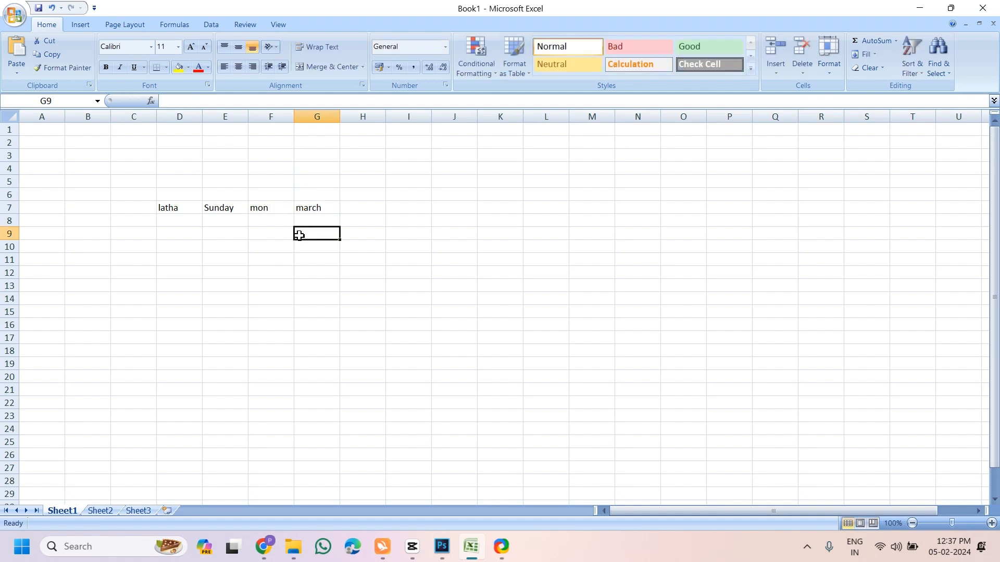
pyautogui.click(186, 214)
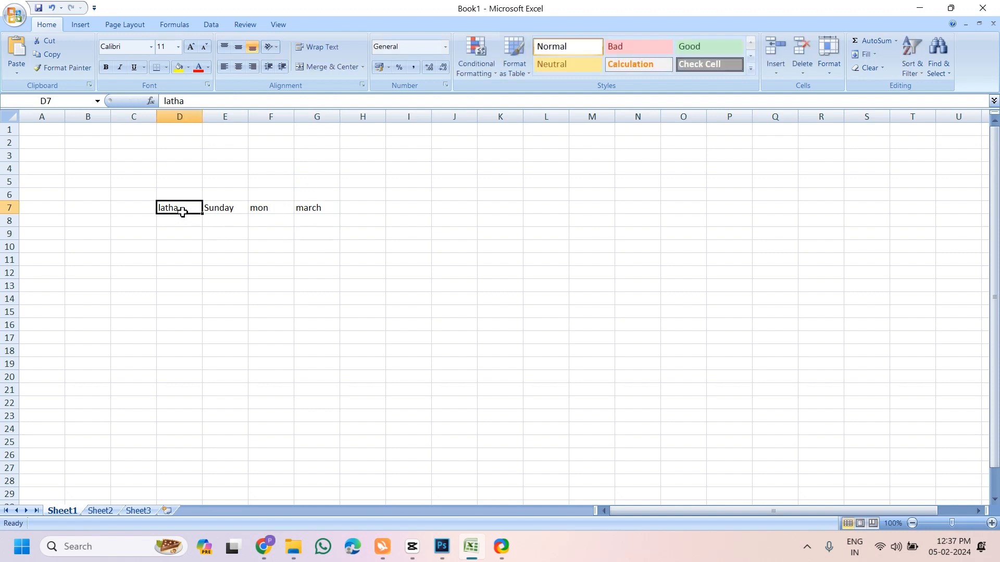
pyautogui.click(229, 213)
pyautogui.click(261, 212)
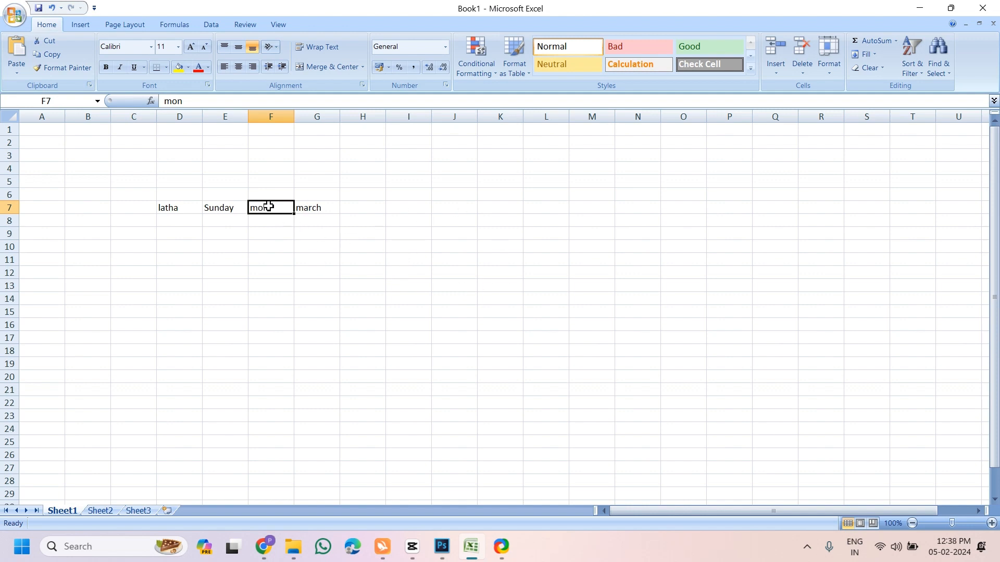
pyautogui.moveTo(268, 207); pyautogui.dragTo(547, 340)
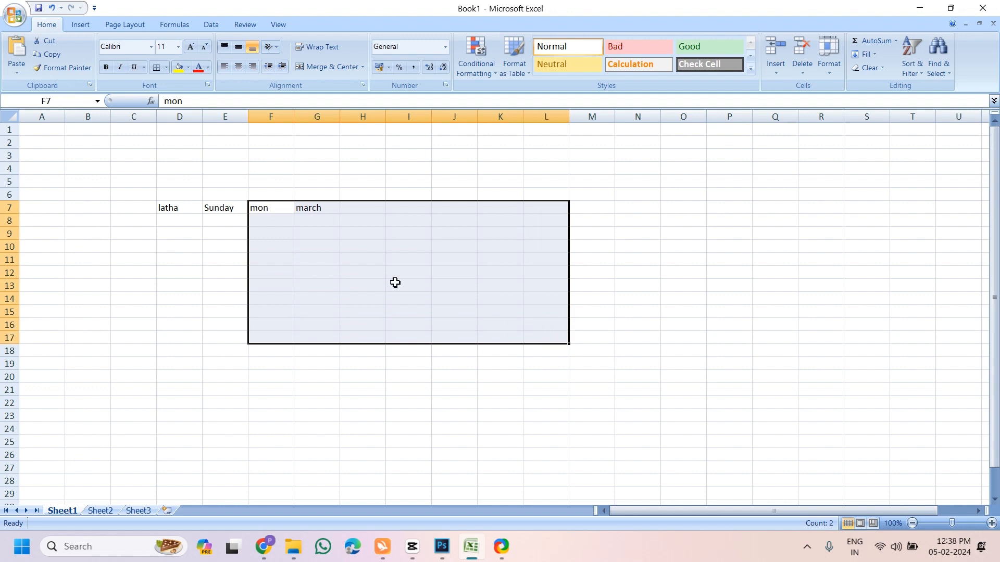
pyautogui.click(262, 207)
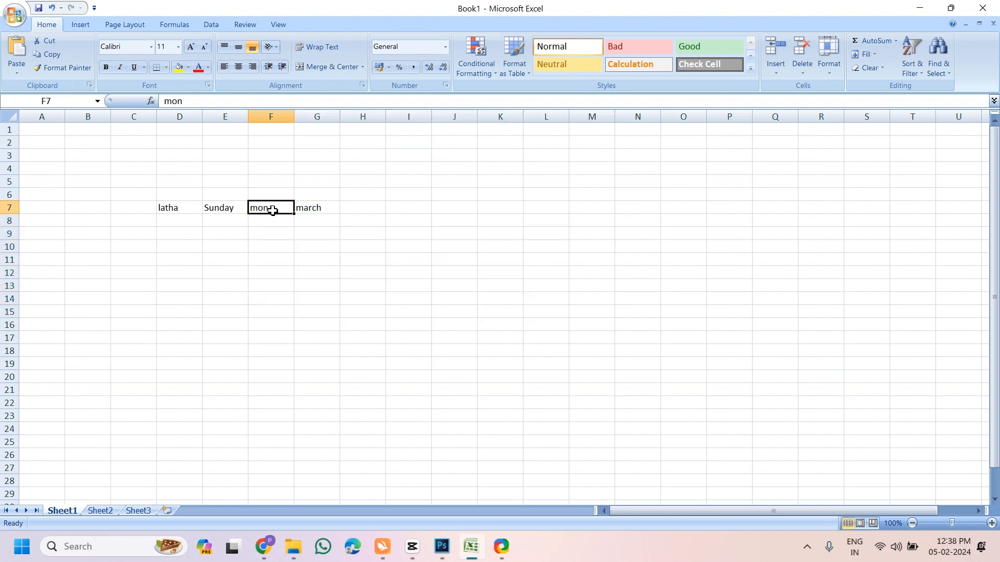
pyautogui.moveTo(310, 208); pyautogui.dragTo(658, 369)
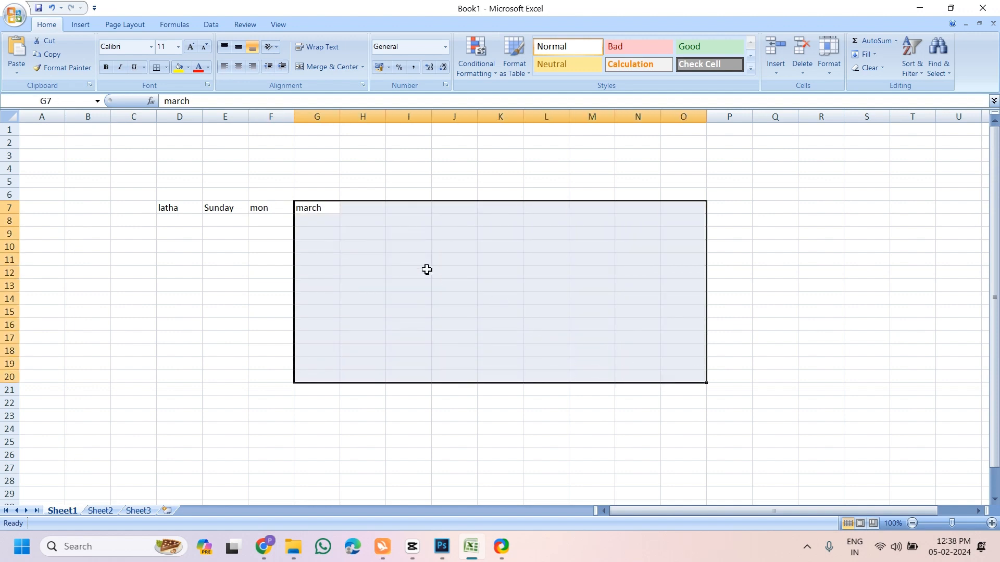
pyautogui.click(253, 249)
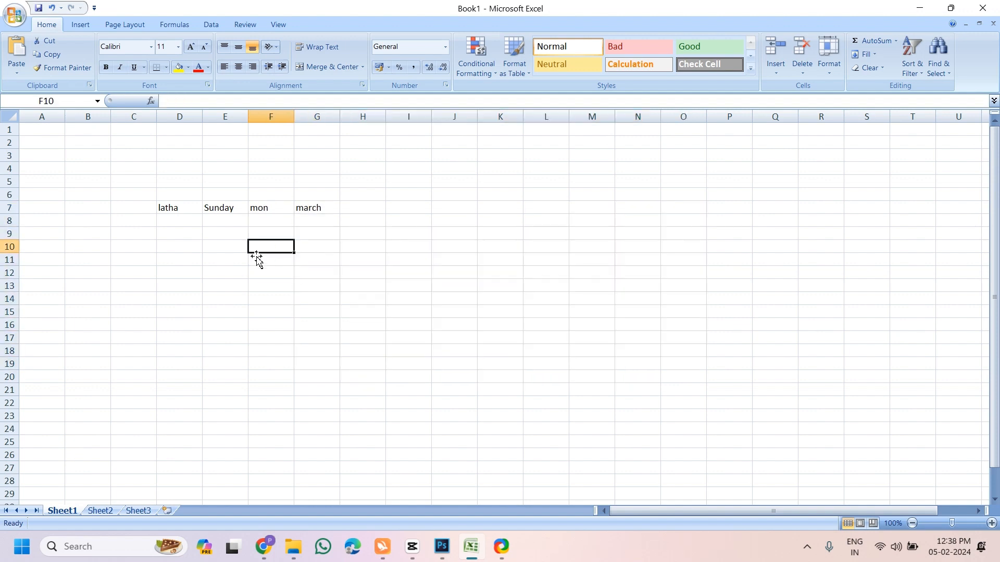
pyautogui.click(253, 213)
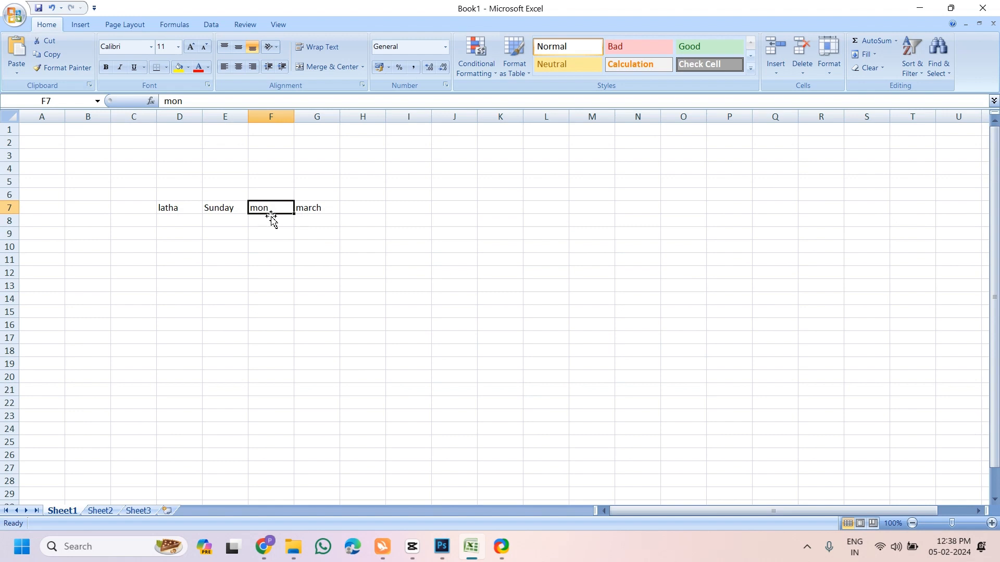
pyautogui.moveTo(275, 221); pyautogui.dragTo(531, 326)
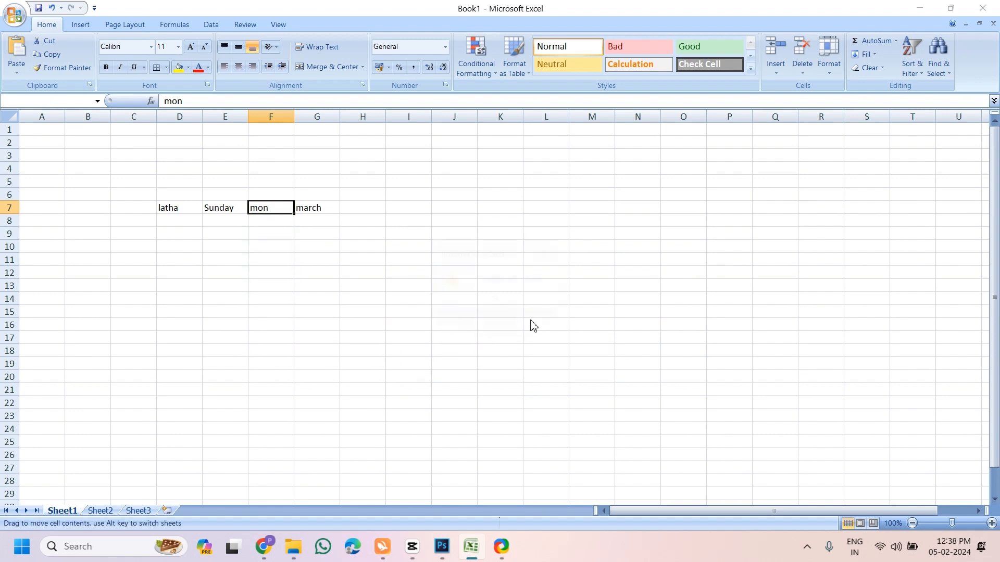
pyautogui.click(500, 306)
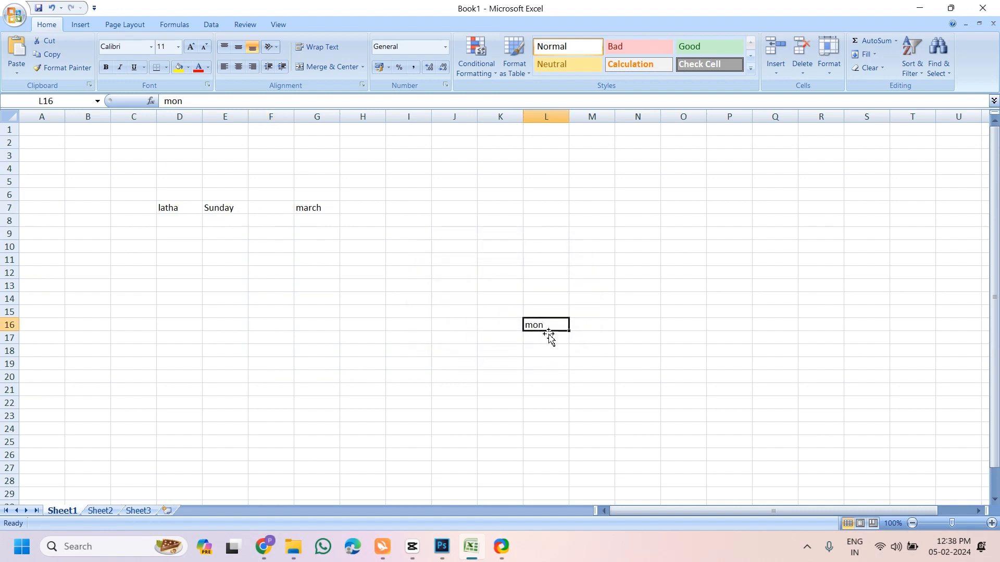
pyautogui.moveTo(549, 334); pyautogui.dragTo(272, 215)
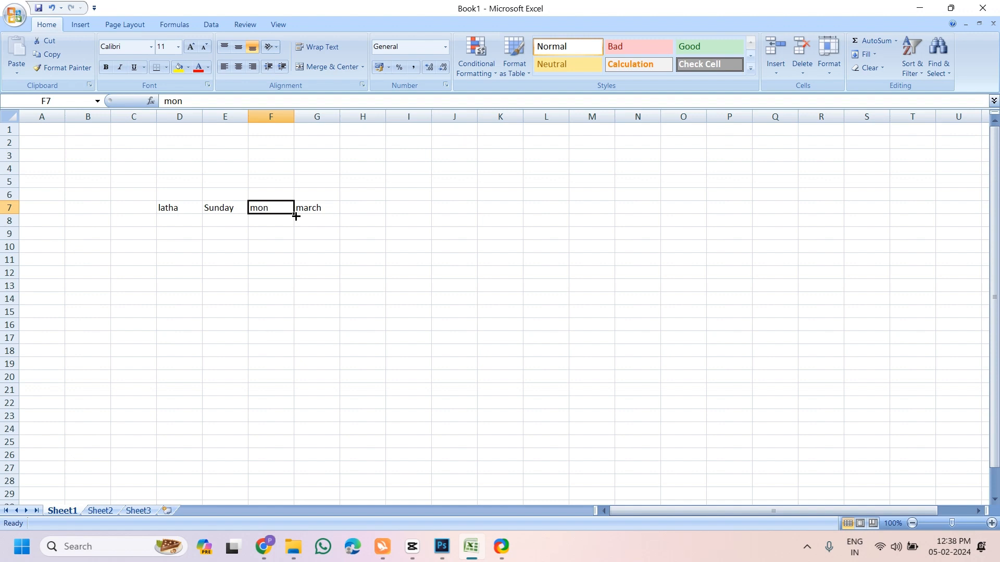
# Fill the day series down columns F and E, and months from march to june in column G
pyautogui.moveTo(295, 216); pyautogui.dragTo(293, 396)
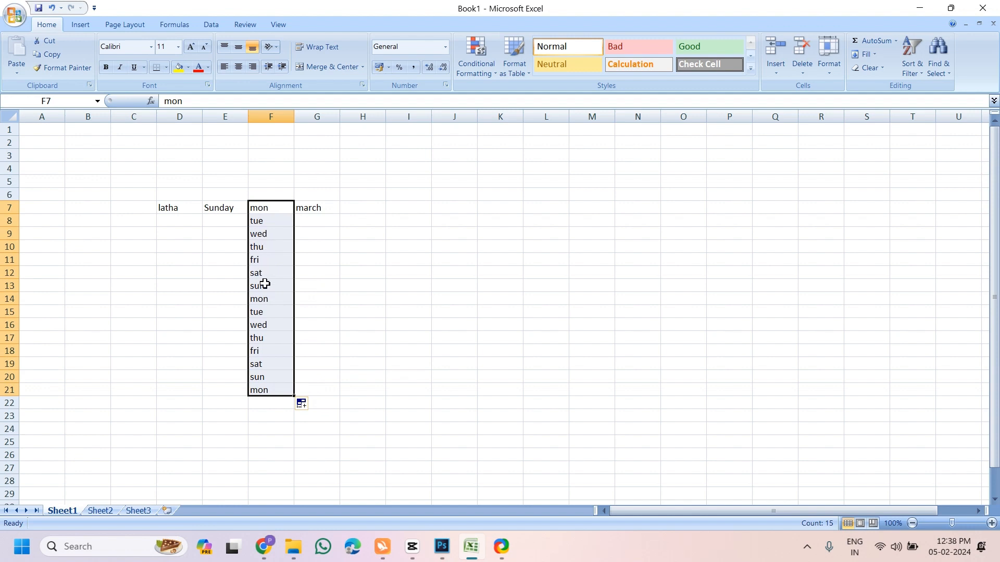
pyautogui.click(227, 207)
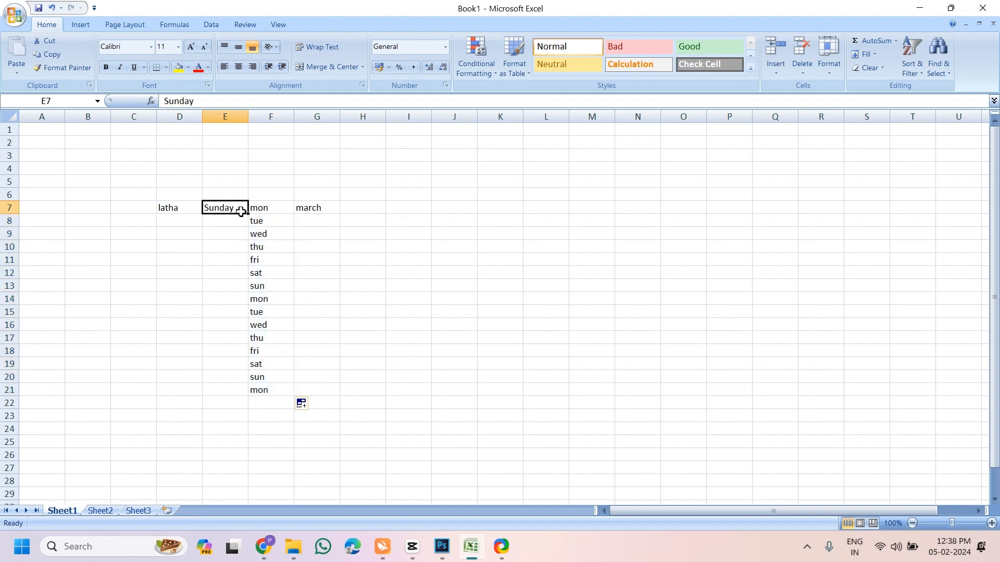
pyautogui.moveTo(248, 214); pyautogui.dragTo(248, 395)
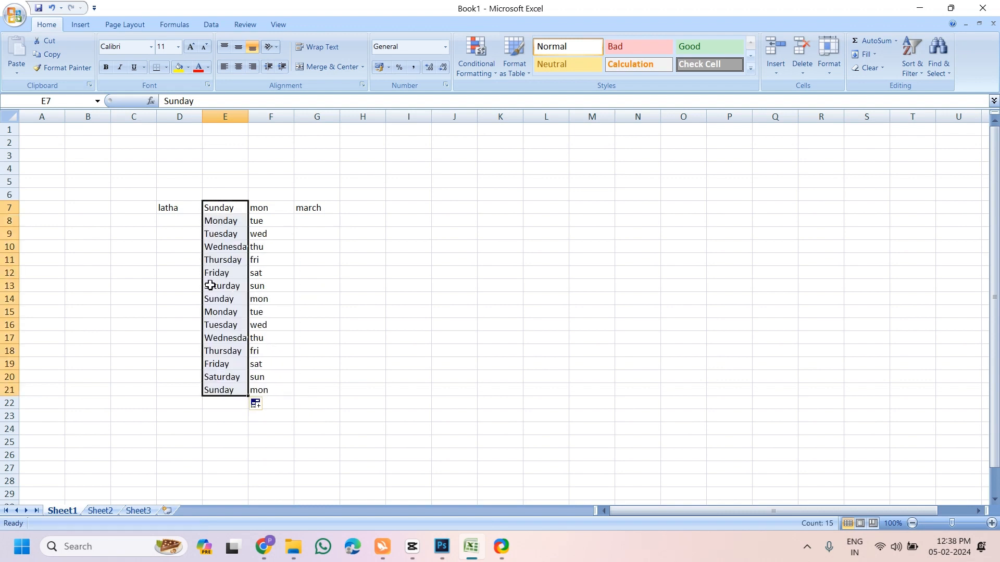
pyautogui.click(278, 208)
pyautogui.click(319, 210)
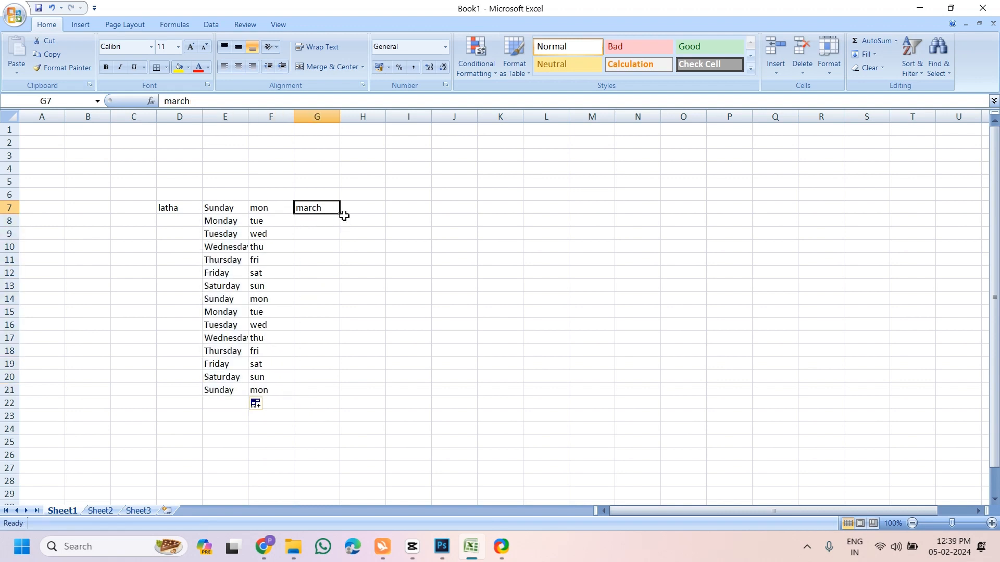
pyautogui.moveTo(341, 215); pyautogui.dragTo(343, 407)
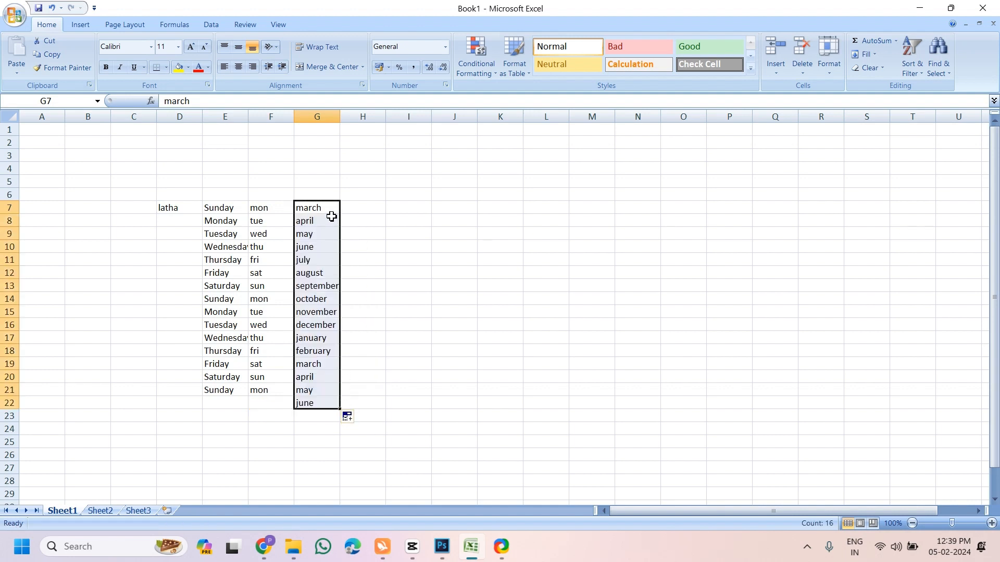
# Copy the name in D7 down column D to row 20
pyautogui.click(173, 210)
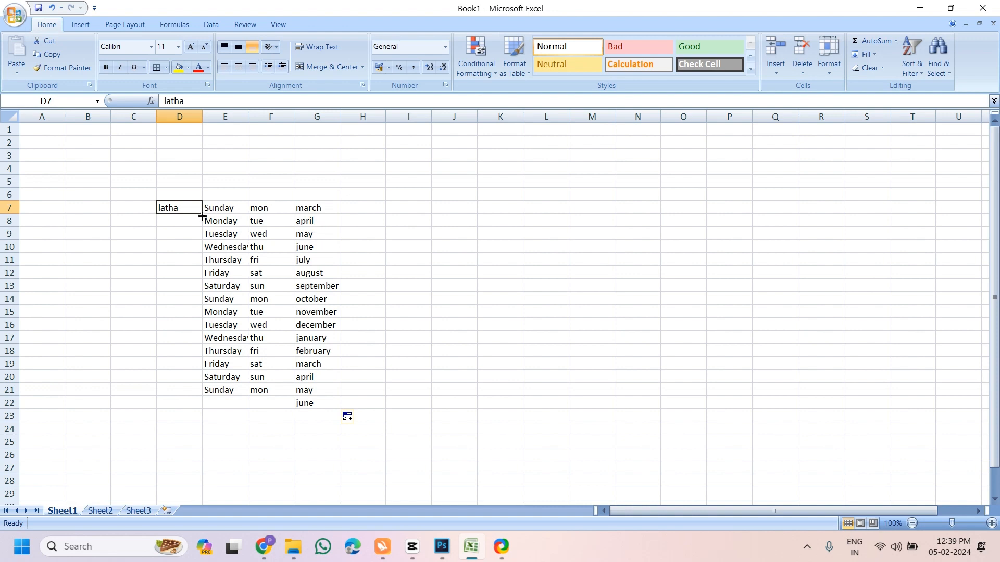
pyautogui.moveTo(202, 216); pyautogui.dragTo(202, 386)
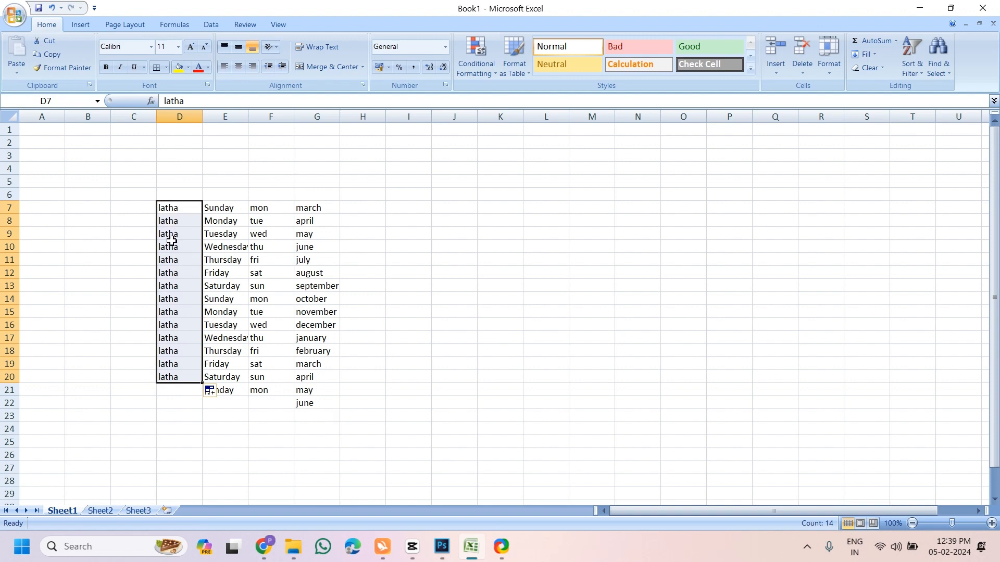
pyautogui.click(388, 234)
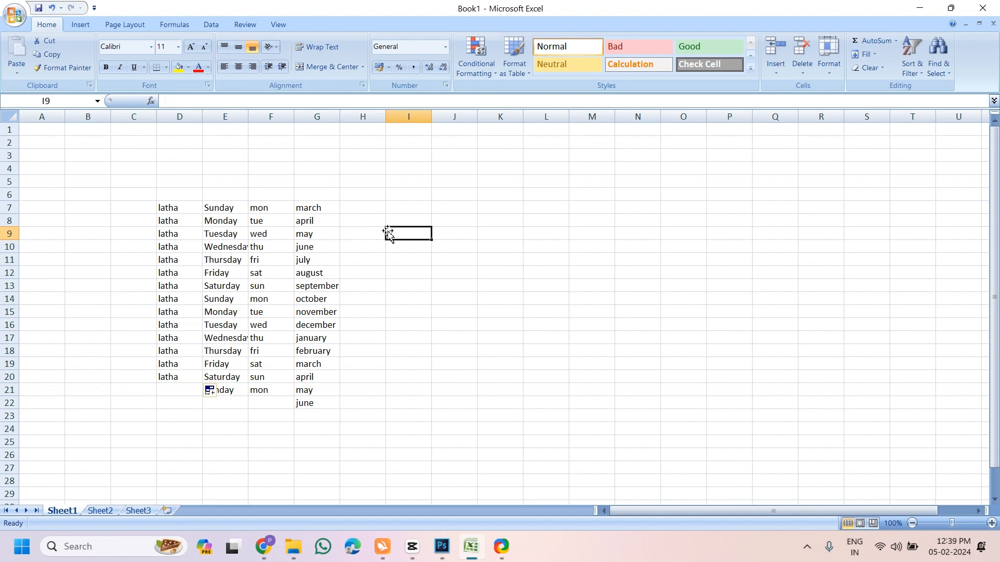
# Enter the sample text 'dkjfhsakfhakj hsdkjfhdsak' in cell J9
pyautogui.click(464, 234)
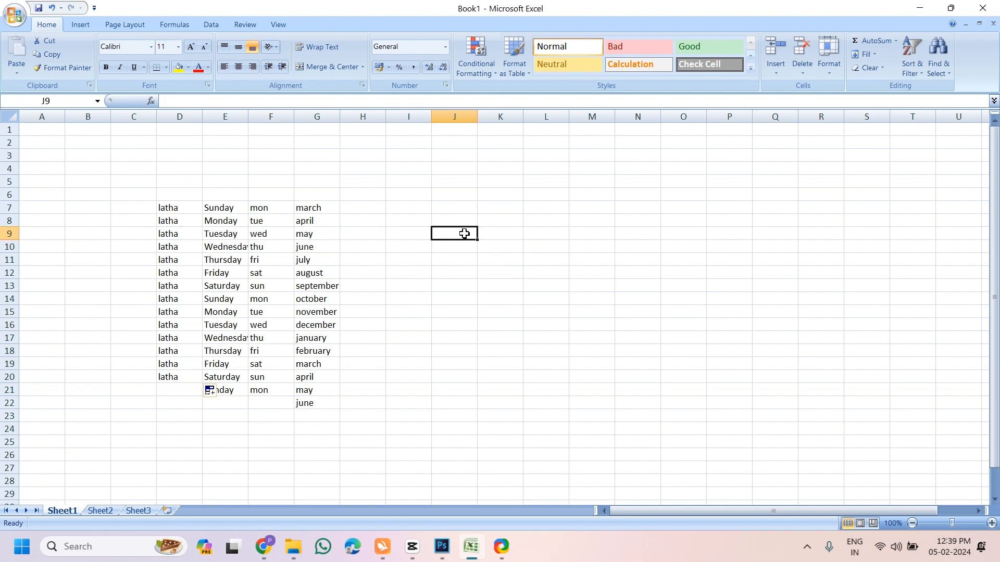
pyautogui.write('dkjfhsakfhakj hsdkjfhdsak')
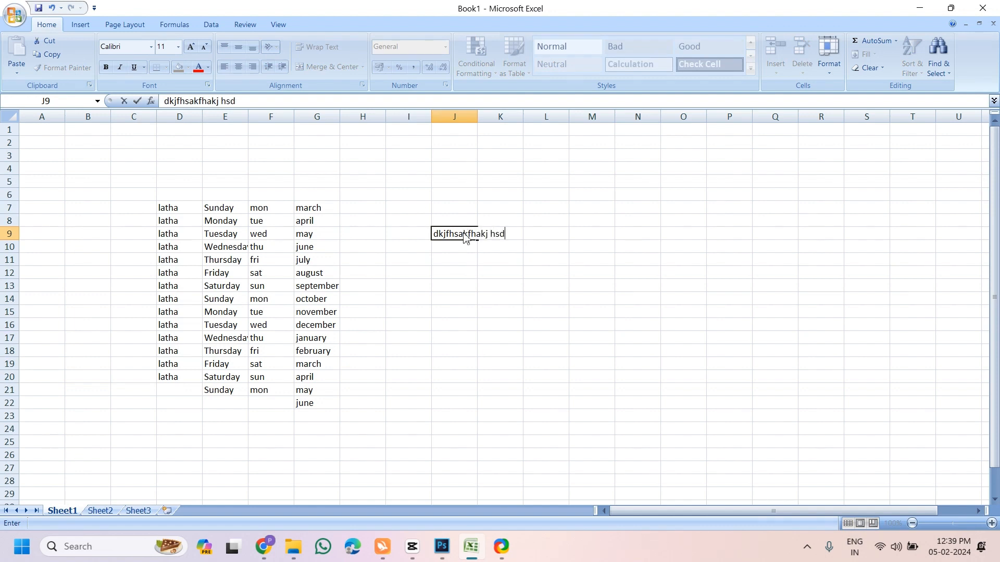
pyautogui.click(461, 260)
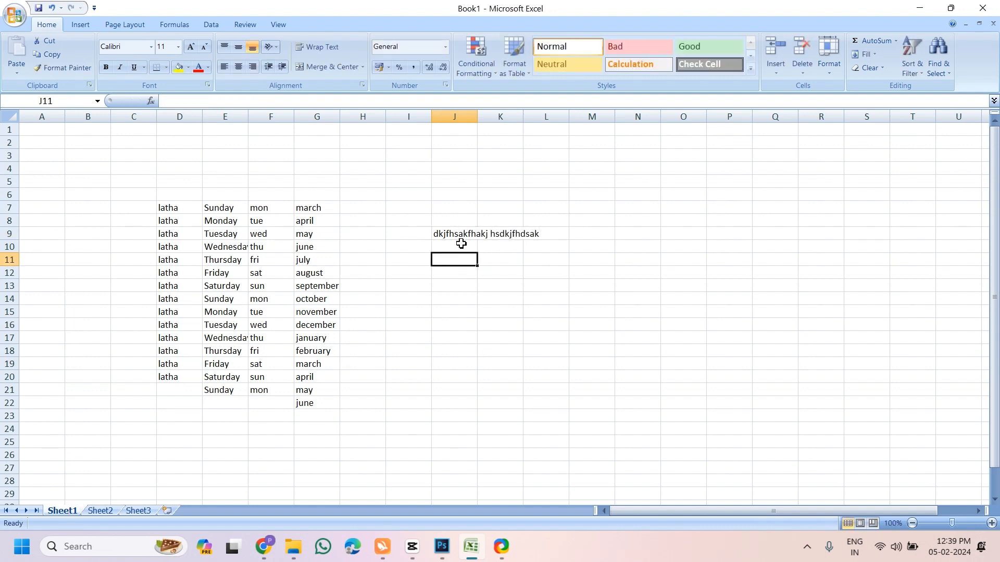
pyautogui.click(462, 237)
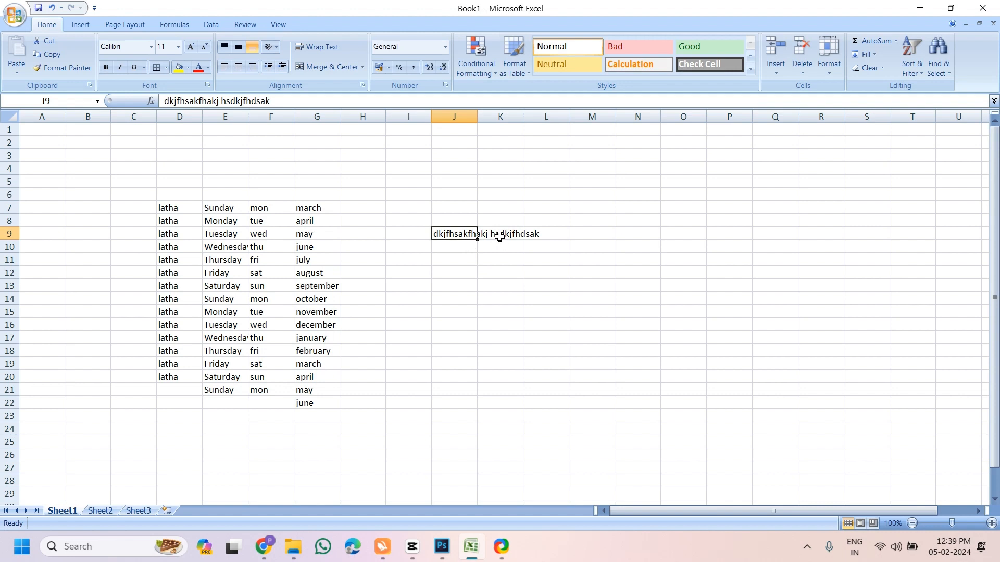
pyautogui.click(472, 246)
pyautogui.click(468, 234)
# AutoFit column J to its sample text and column E to show Wednesday fully
pyautogui.moveTo(477, 118); pyautogui.dragTo(558, 118)
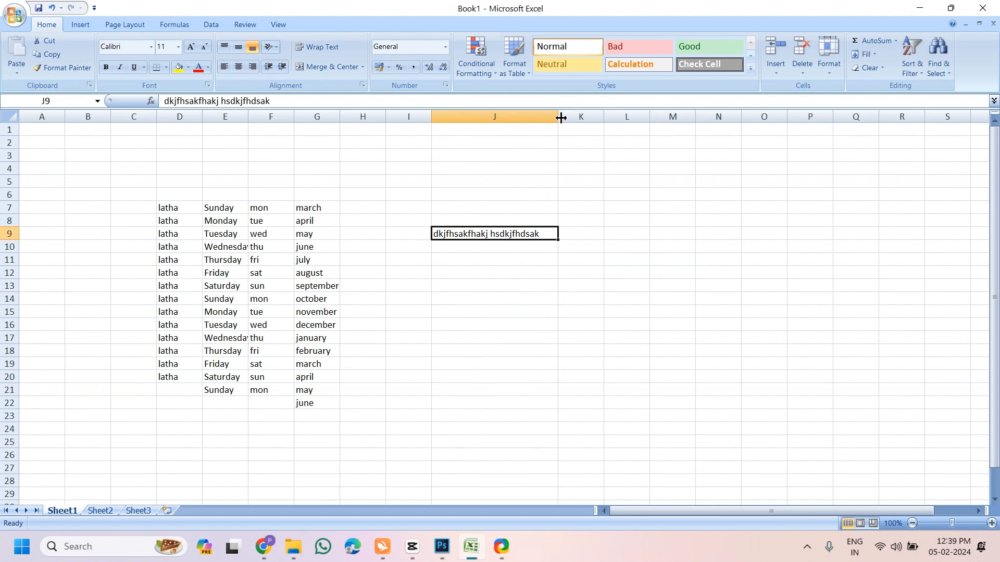
pyautogui.moveTo(560, 118)
pyautogui.mouseDown()
pyautogui.moveTo(574, 116)
pyautogui.moveTo(553, 121)
pyautogui.mouseUp()
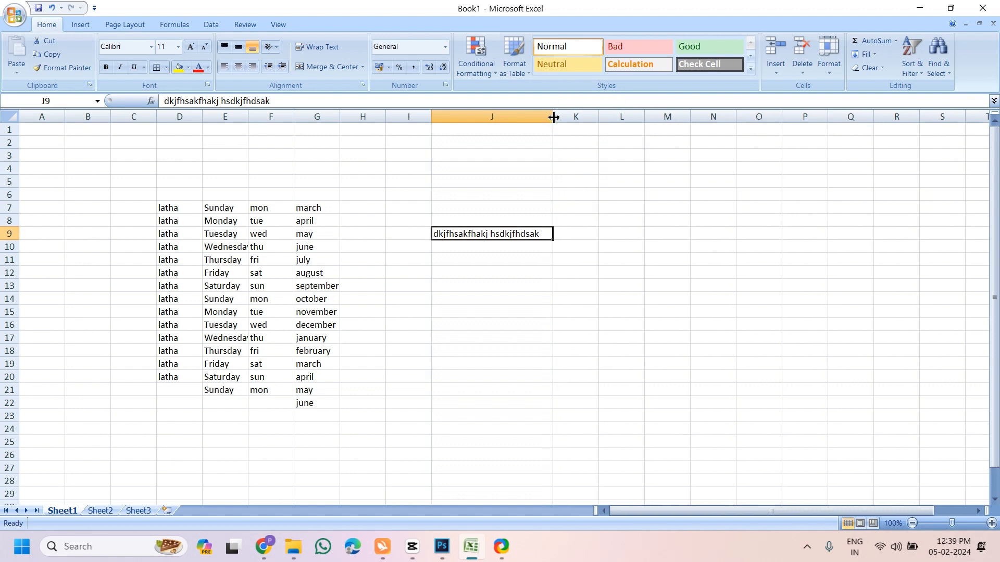
pyautogui.doubleClick(554, 116)
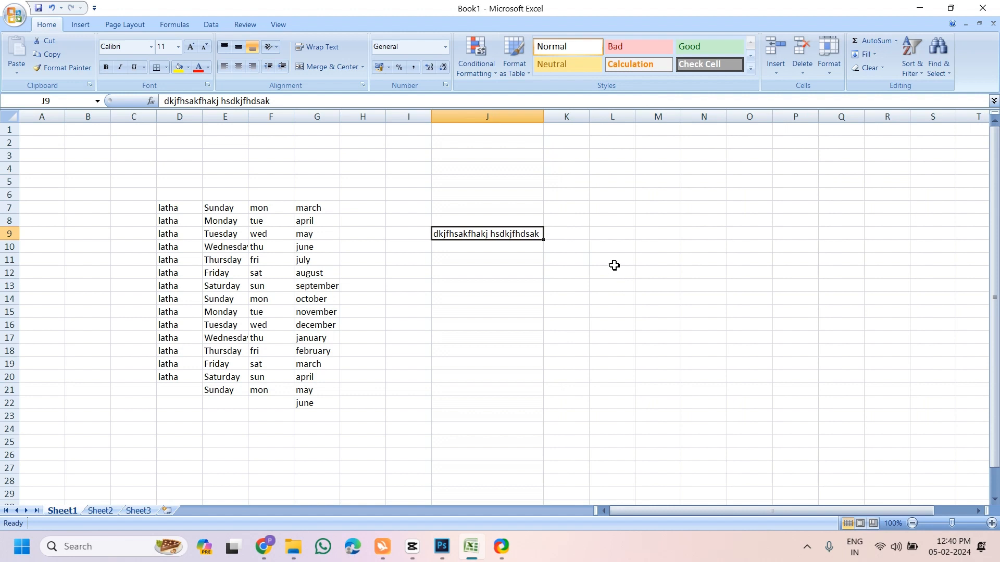
pyautogui.moveTo(544, 116); pyautogui.dragTo(789, 125)
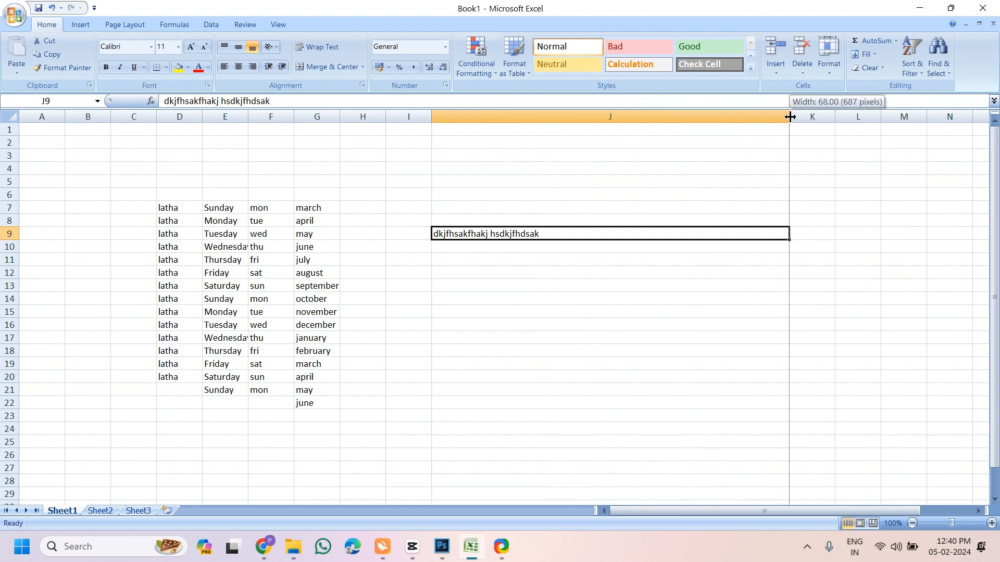
pyautogui.doubleClick(790, 116)
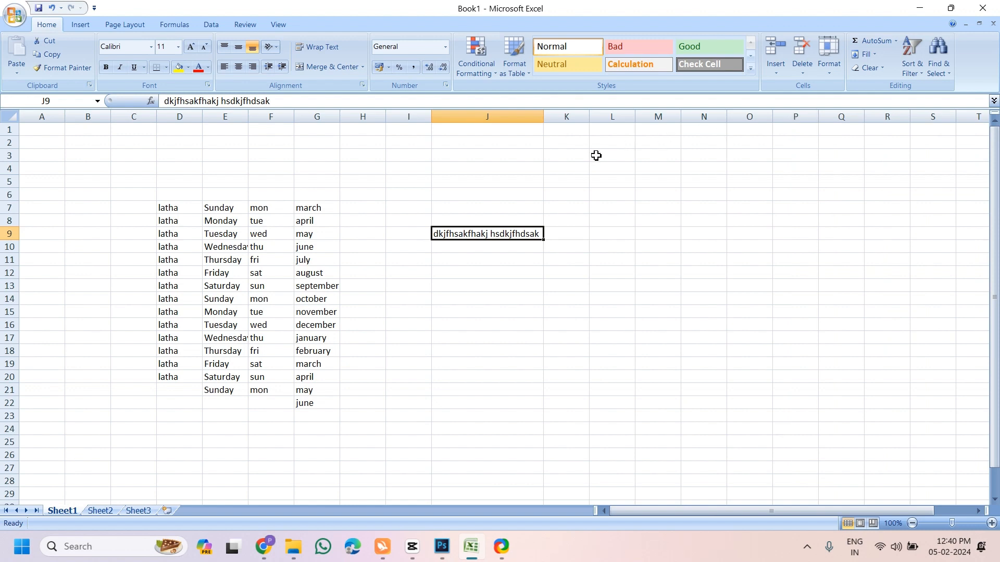
pyautogui.doubleClick(248, 115)
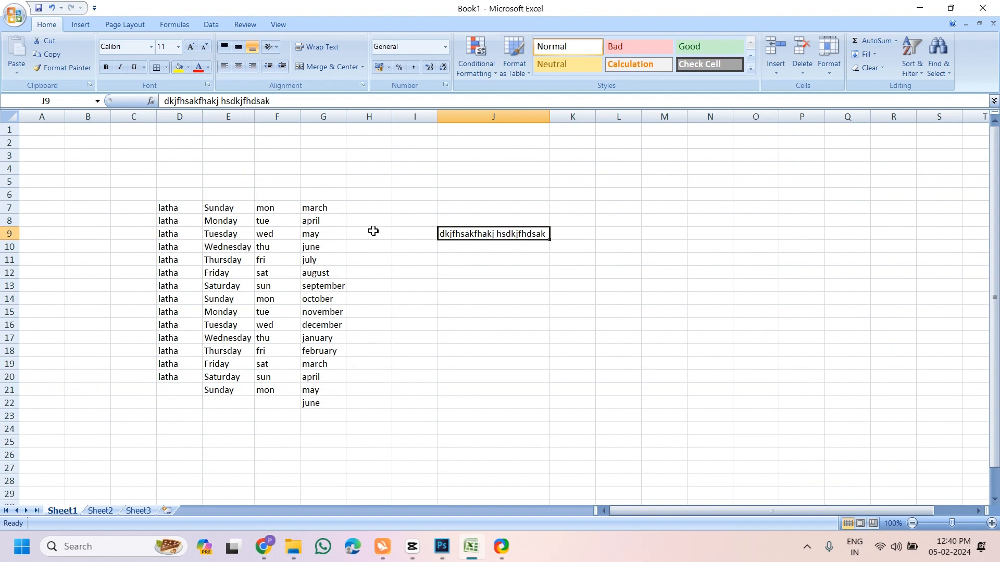
# Increase the height of row 8 so it stands taller than surrounding rows
pyautogui.click(451, 295)
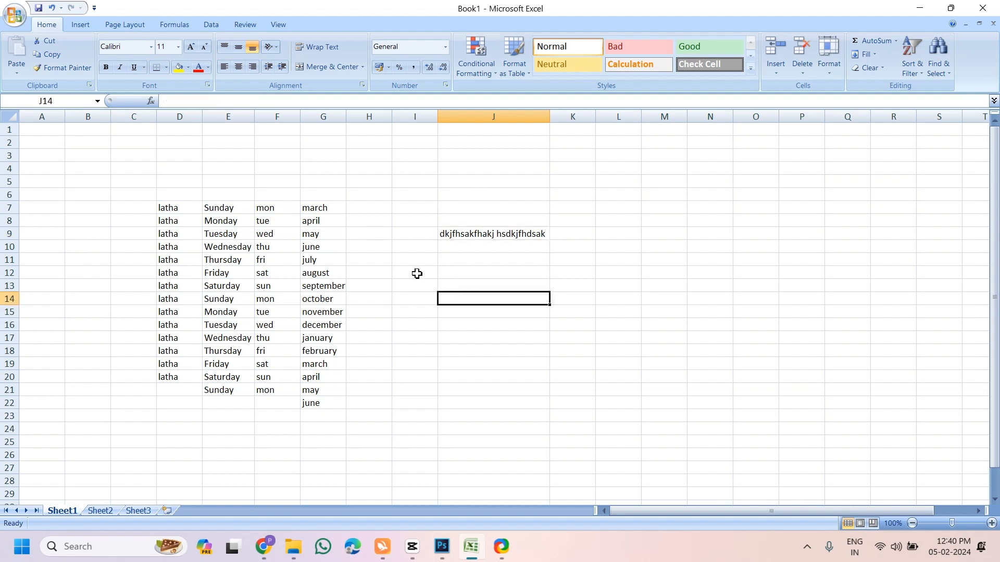
pyautogui.click(369, 220)
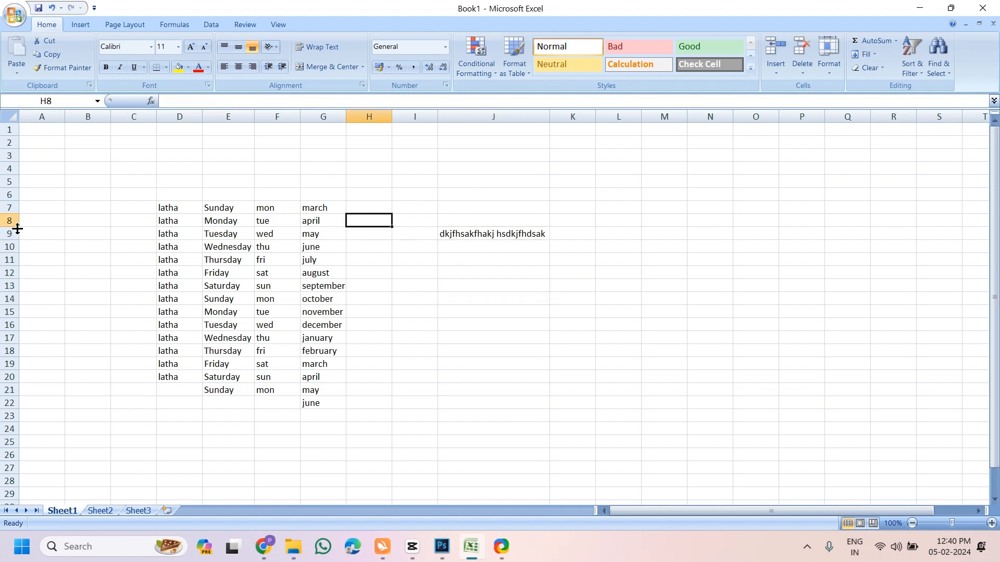
pyautogui.moveTo(17, 229)
pyautogui.mouseDown()
pyautogui.moveTo(11, 306)
pyautogui.moveTo(18, 229)
pyautogui.moveTo(23, 243)
pyautogui.mouseUp()
pyautogui.click(540, 355)
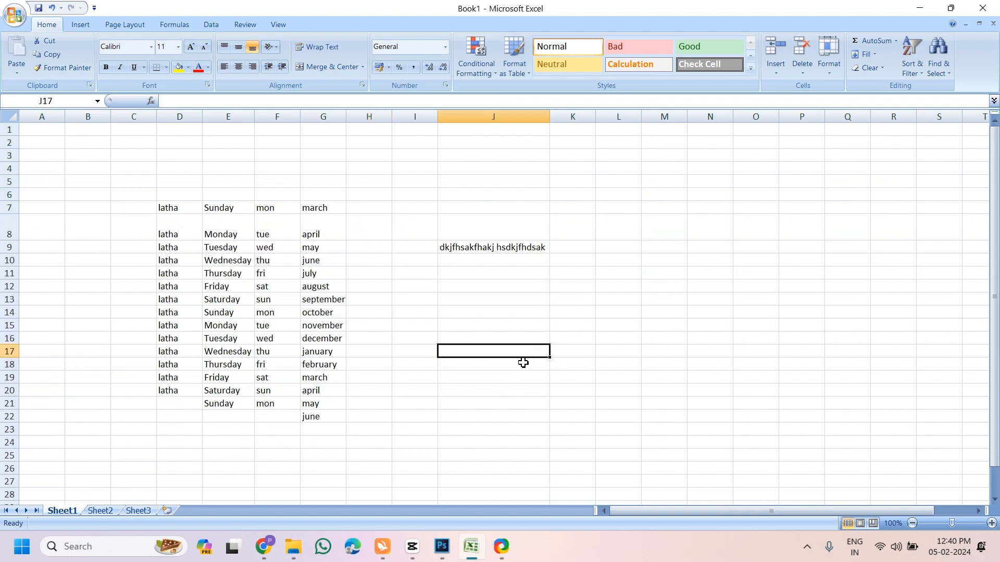
pyautogui.scroll(-1, 523, 362)
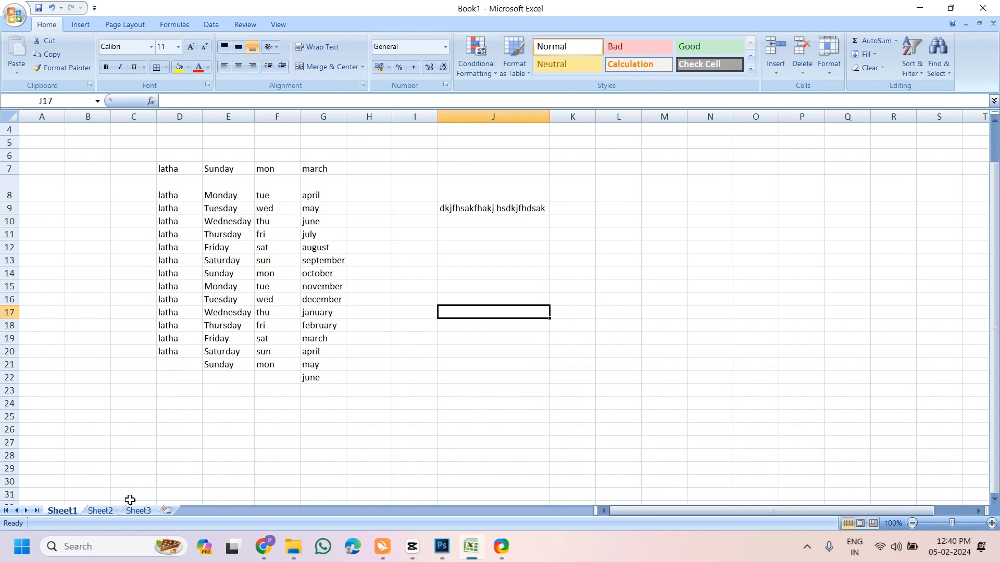
# Browse between Sheet1, Sheet2 and Sheet3 to compare their contents
pyautogui.click(100, 511)
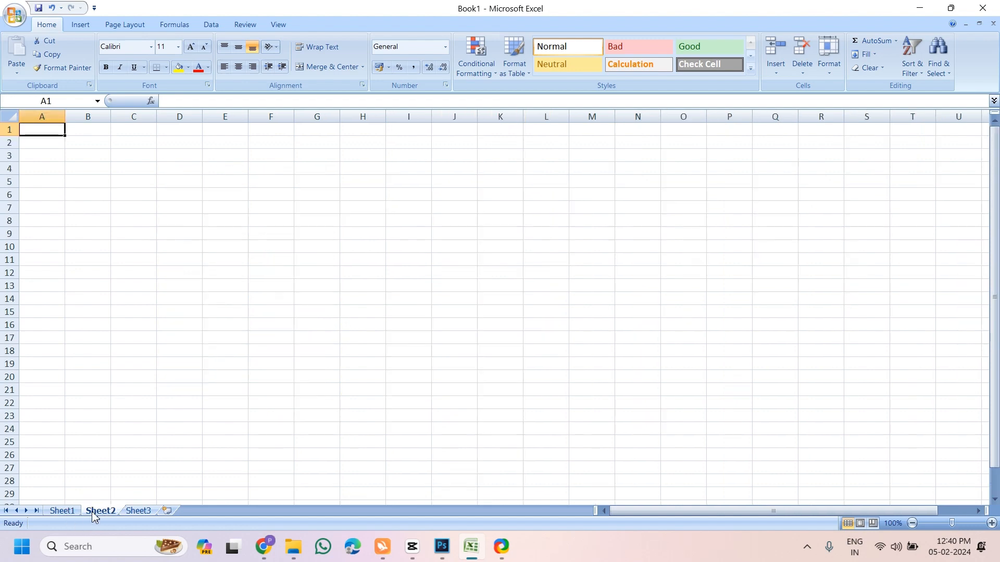
pyautogui.click(131, 513)
pyautogui.click(63, 512)
pyautogui.click(100, 512)
pyautogui.click(138, 512)
pyautogui.click(102, 513)
pyautogui.click(63, 512)
pyautogui.click(100, 512)
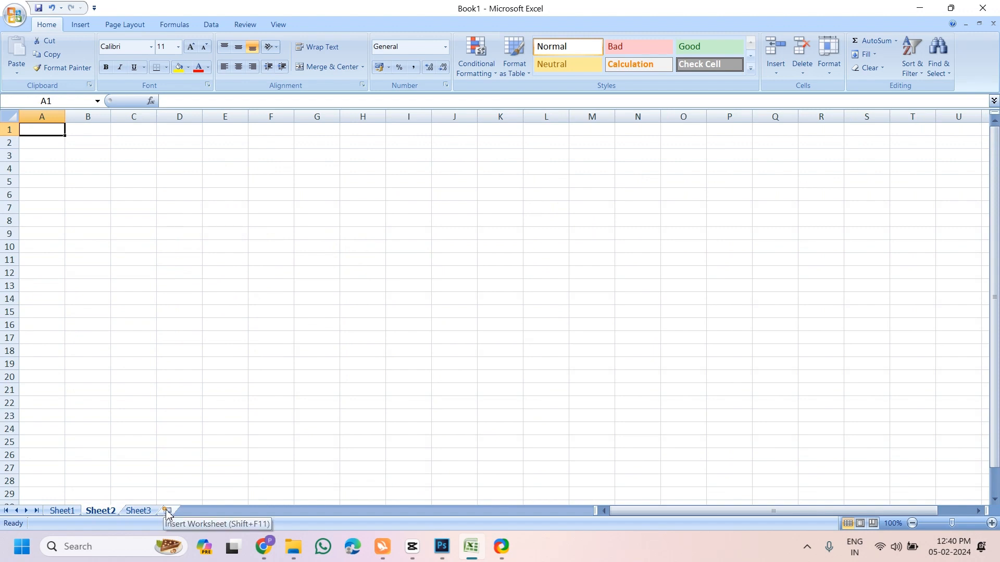
# Insert four new worksheets, Sheet4 to Sheet7, then return to Sheet1
pyautogui.click(168, 512)
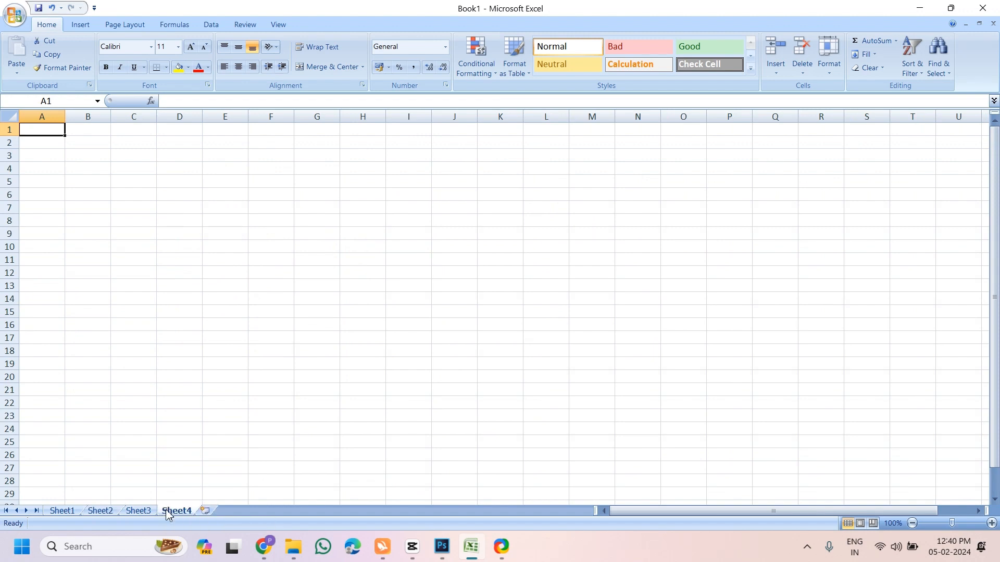
pyautogui.click(206, 513)
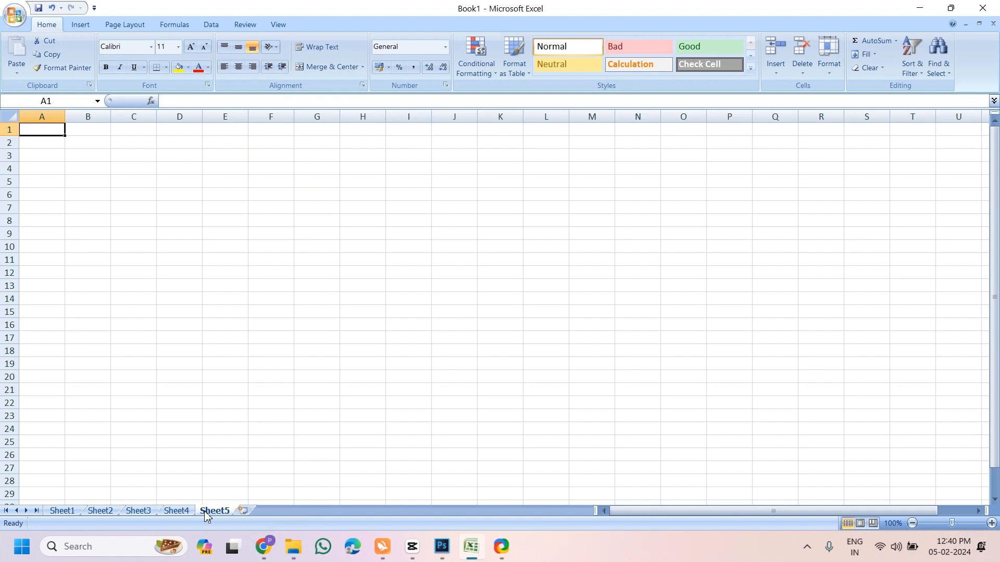
pyautogui.click(242, 513)
pyautogui.click(279, 511)
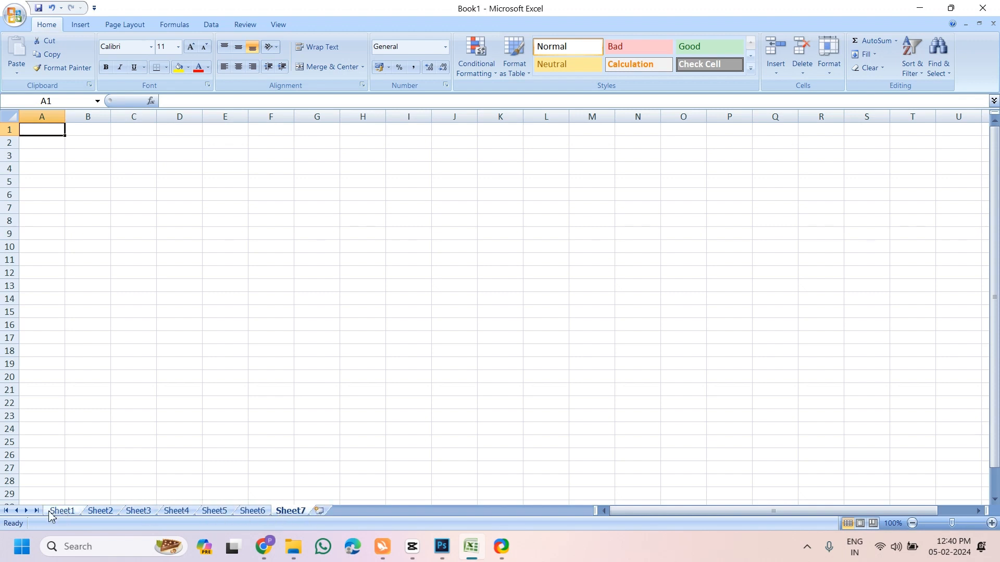
pyautogui.click(58, 512)
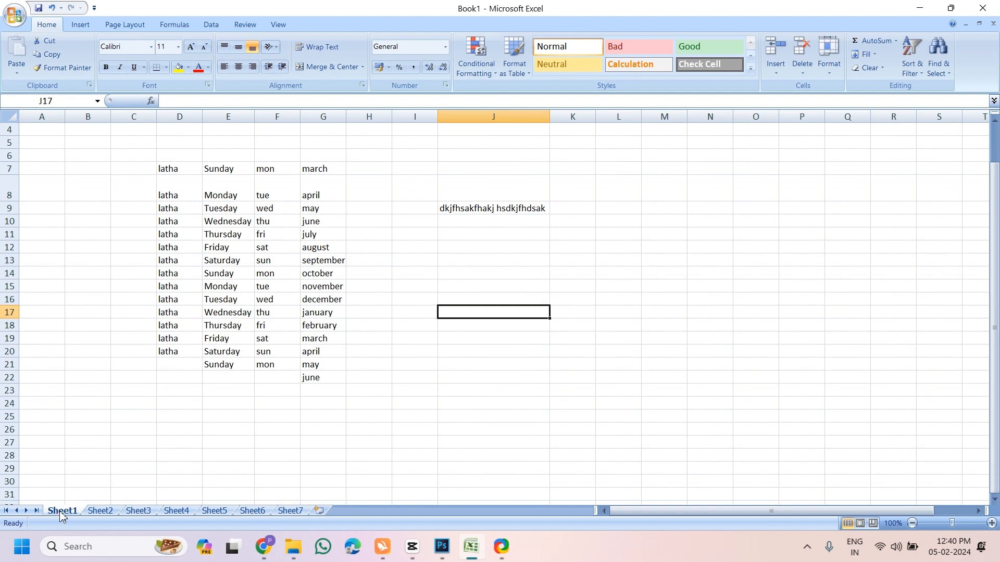
# Rename Sheet1 to a person's name
pyautogui.rightClick(61, 514)
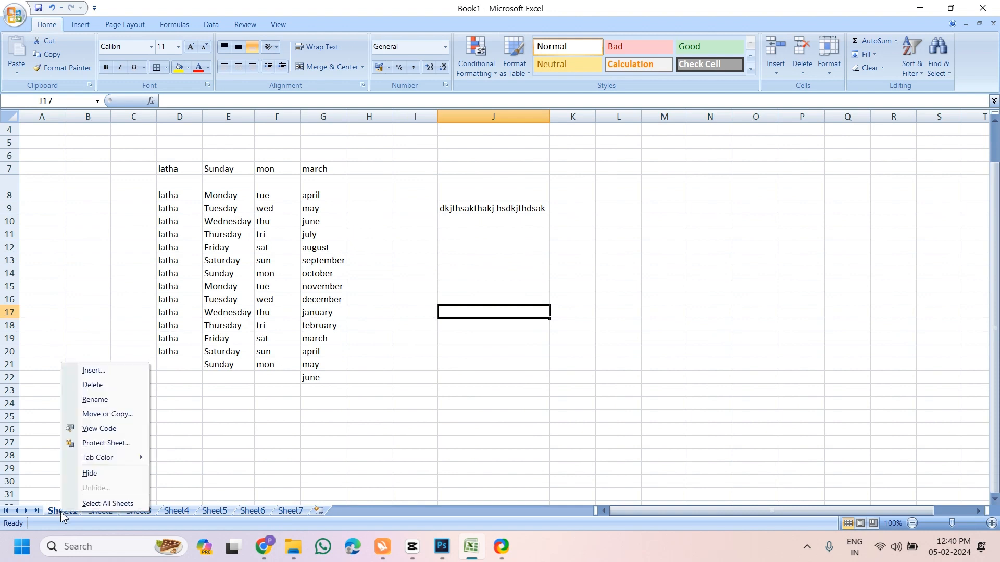
pyautogui.click(99, 401)
pyautogui.write('latha')
pyautogui.press('Return')
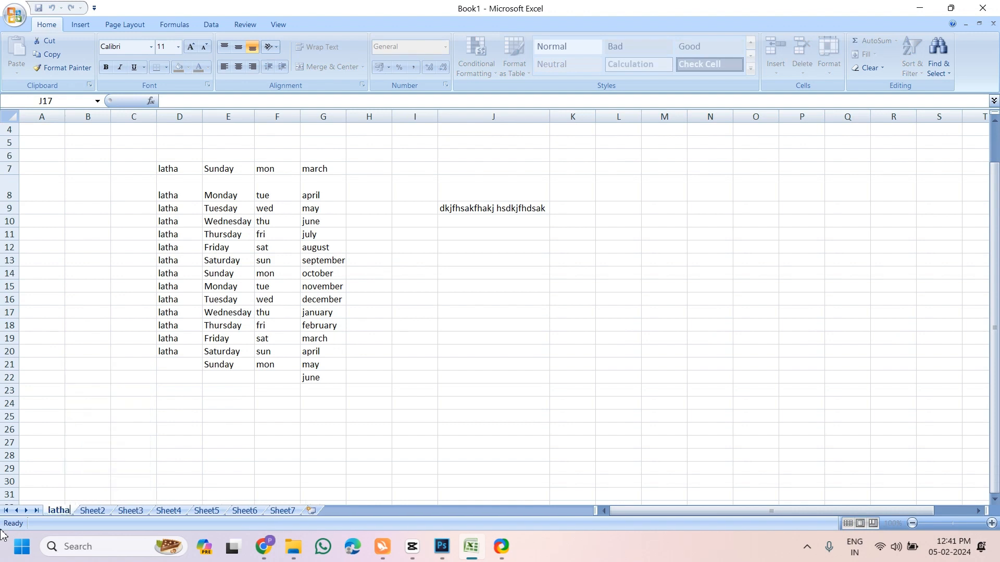
# Rename Sheet2 to another person's name
pyautogui.click(88, 513)
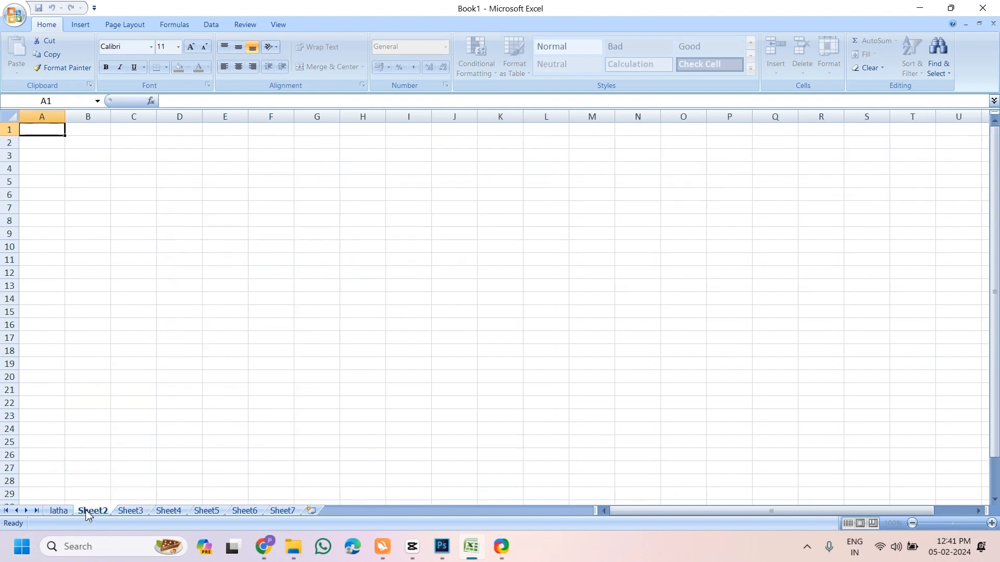
pyautogui.rightClick(89, 515)
pyautogui.click(117, 404)
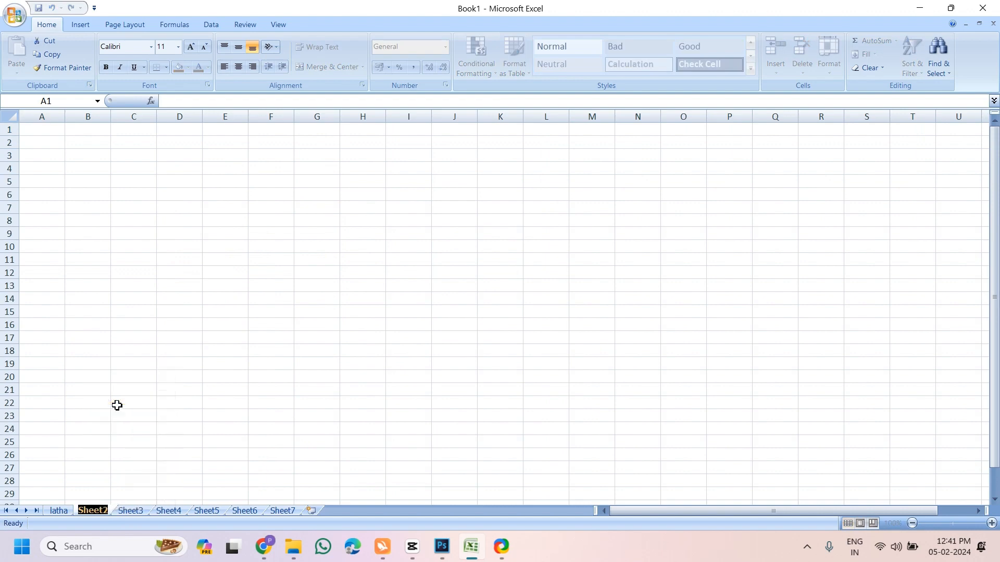
pyautogui.write('venkat')
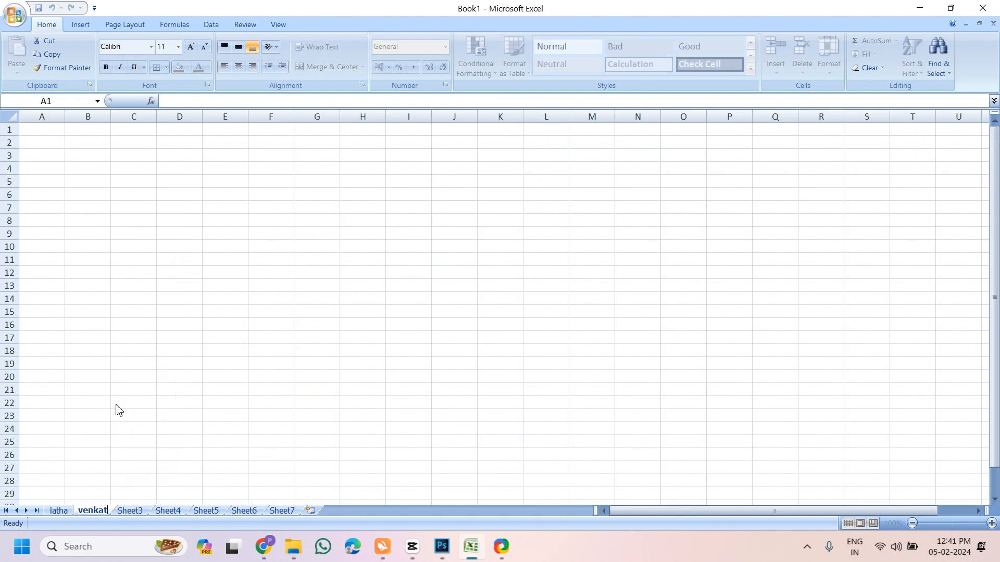
pyautogui.write('esh')
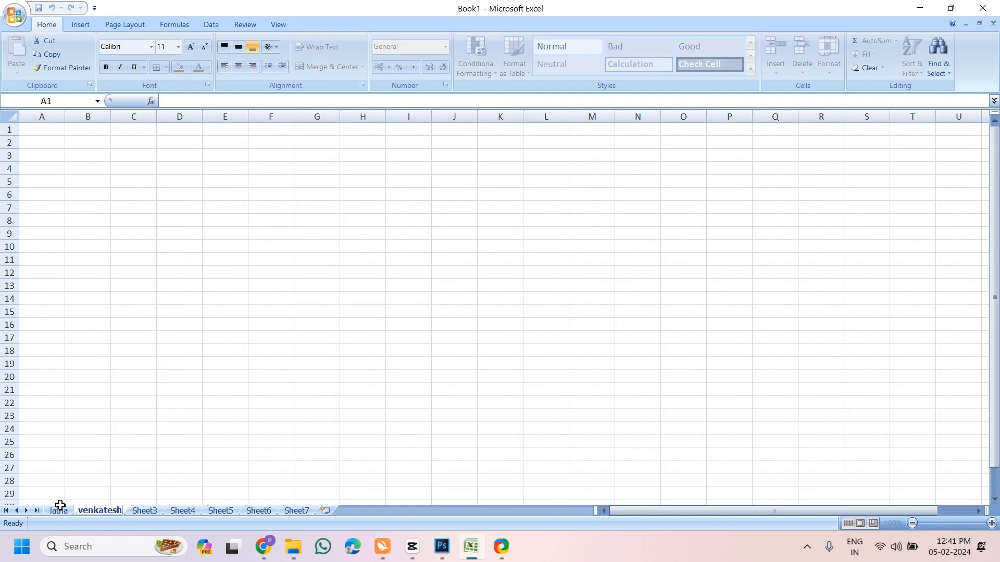
pyautogui.click(58, 510)
# Switch between the renamed sheets and Sheet3, ending on the second sheet
pyautogui.click(57, 511)
pyautogui.click(99, 513)
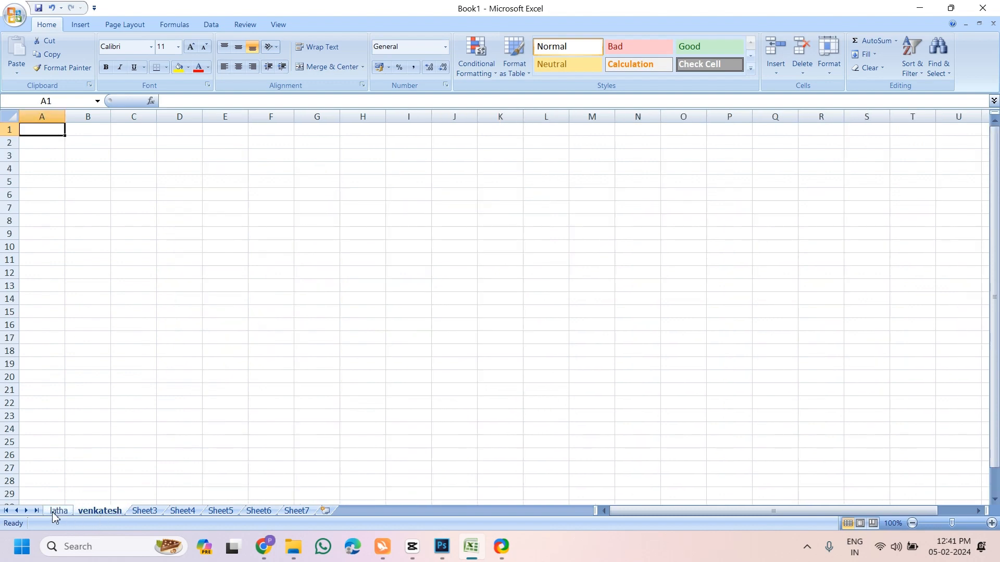
pyautogui.click(55, 513)
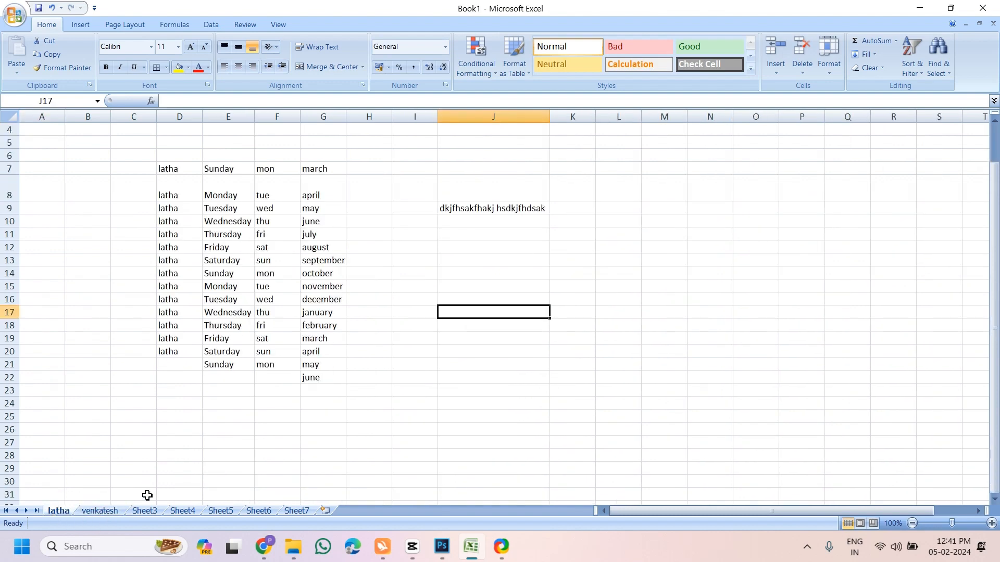
pyautogui.click(111, 512)
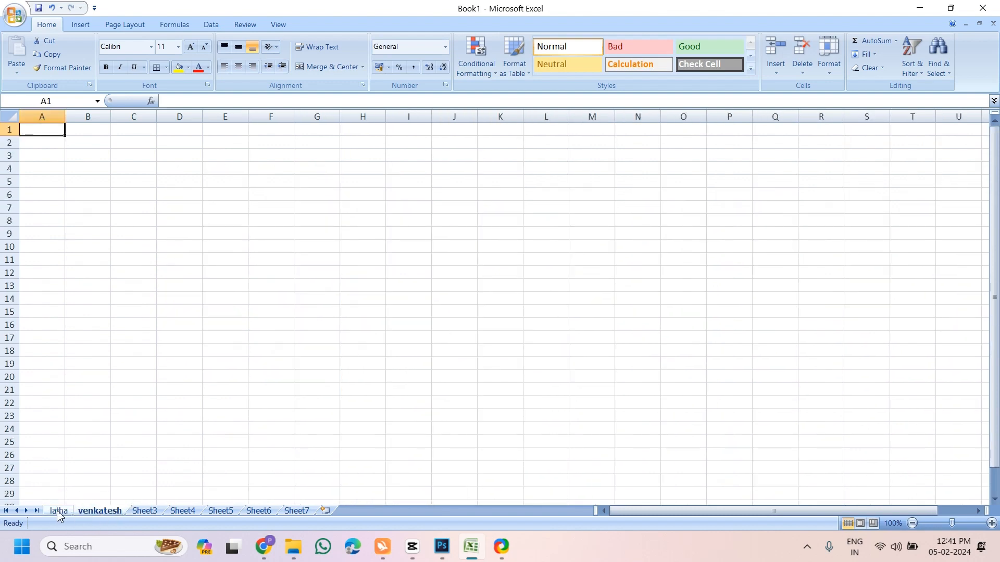
pyautogui.click(58, 511)
pyautogui.click(151, 511)
pyautogui.click(102, 513)
# Colour the second sheet's tab red
pyautogui.rightClick(100, 516)
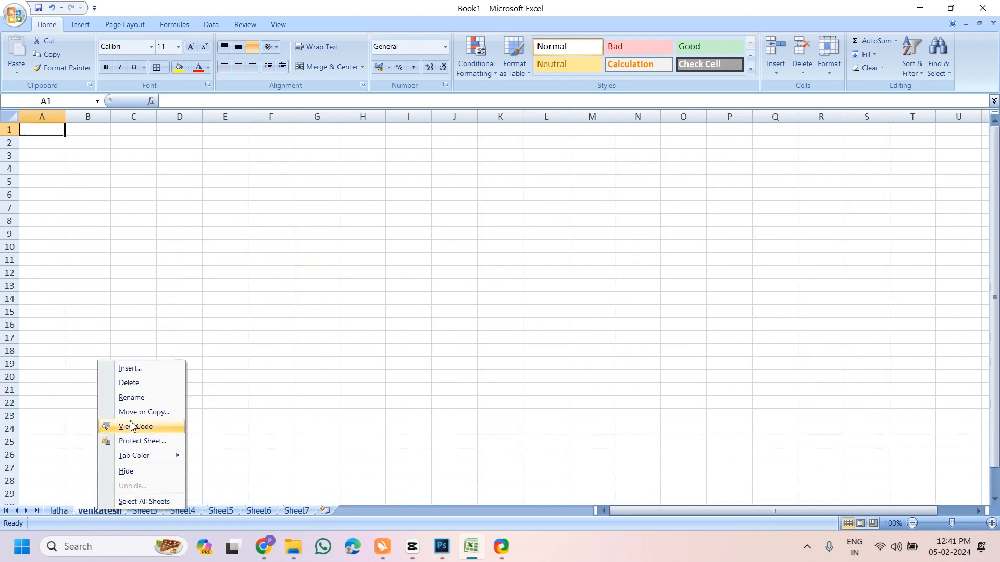
pyautogui.moveTo(146, 456)
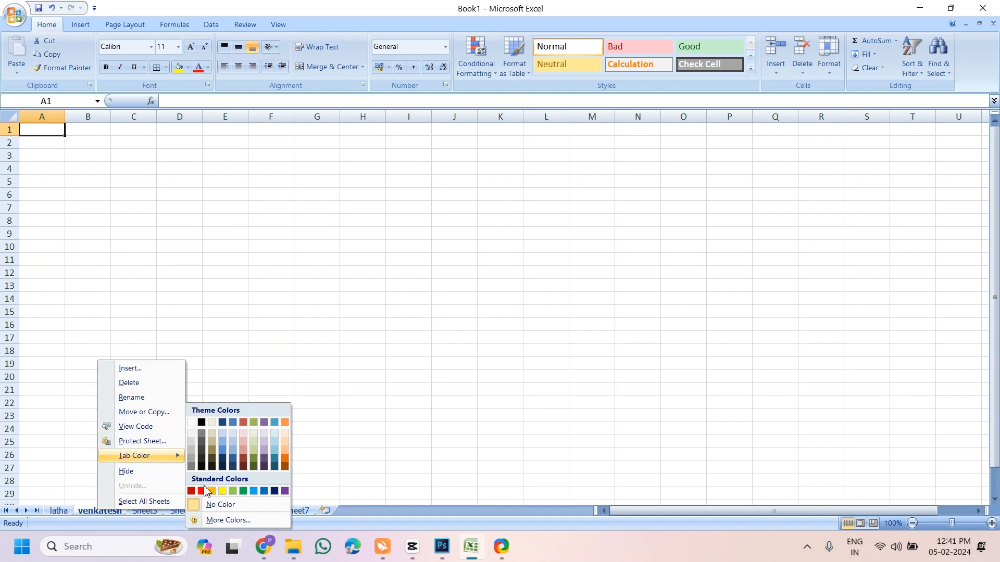
pyautogui.click(202, 491)
# Colour the first sheet's tab green and return to that sheet
pyautogui.click(58, 511)
pyautogui.rightClick(59, 512)
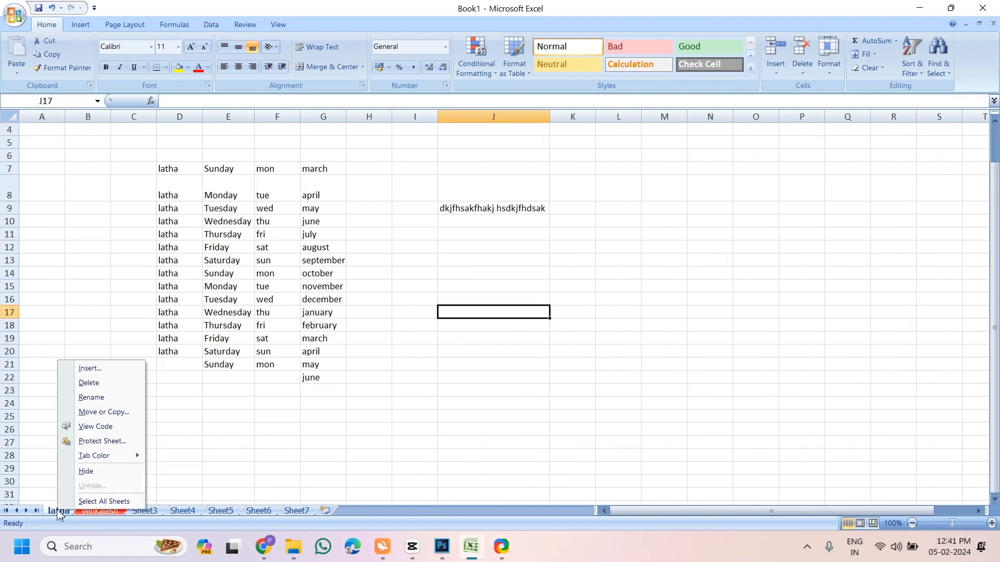
pyautogui.moveTo(102, 464)
pyautogui.click(194, 492)
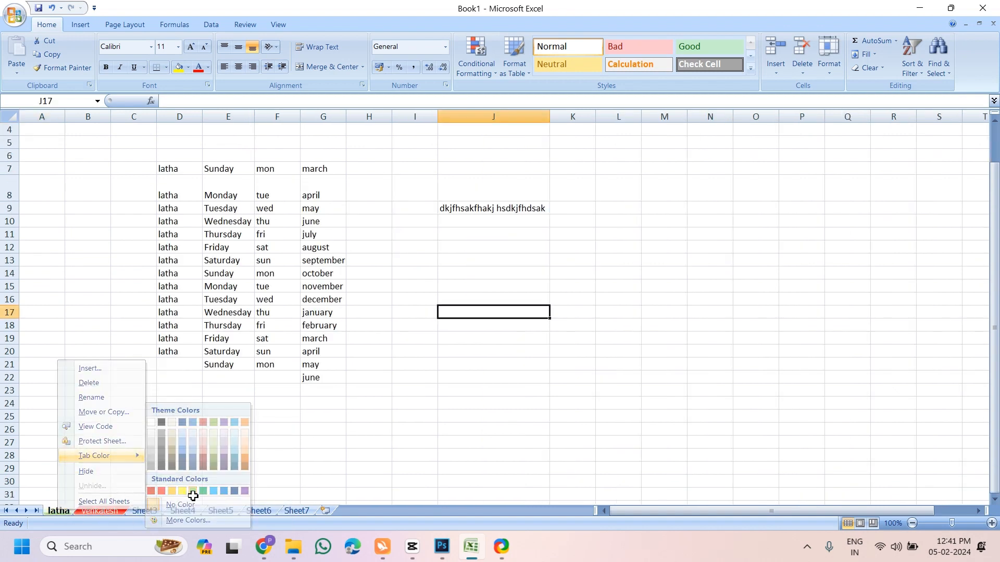
pyautogui.click(115, 516)
pyautogui.click(59, 513)
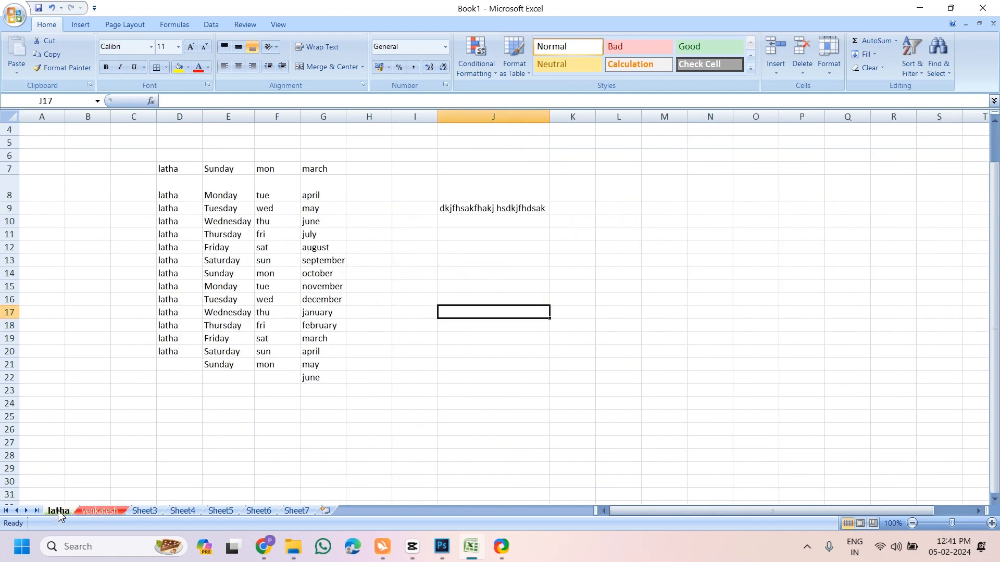
pyautogui.rightClick(59, 513)
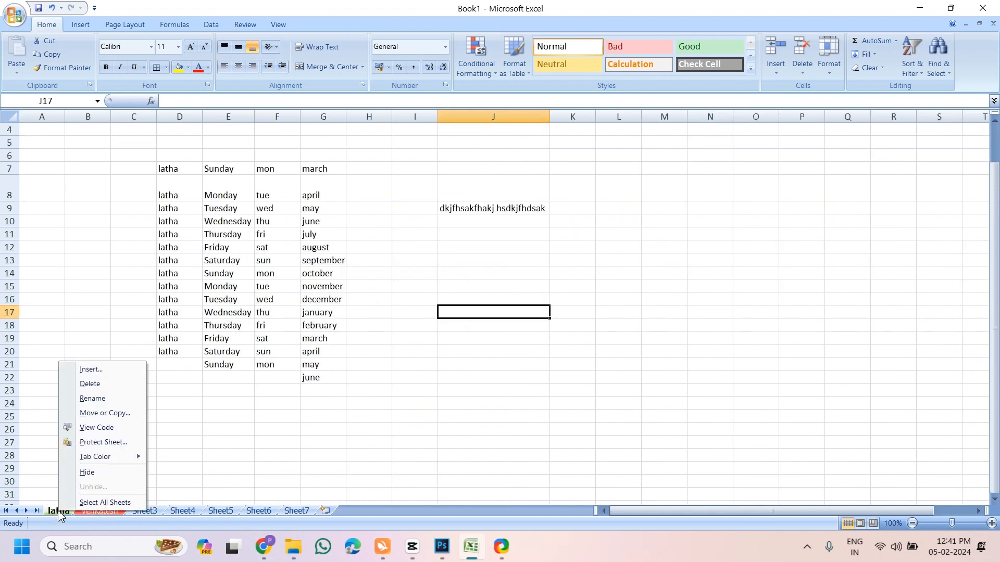
pyautogui.click(88, 473)
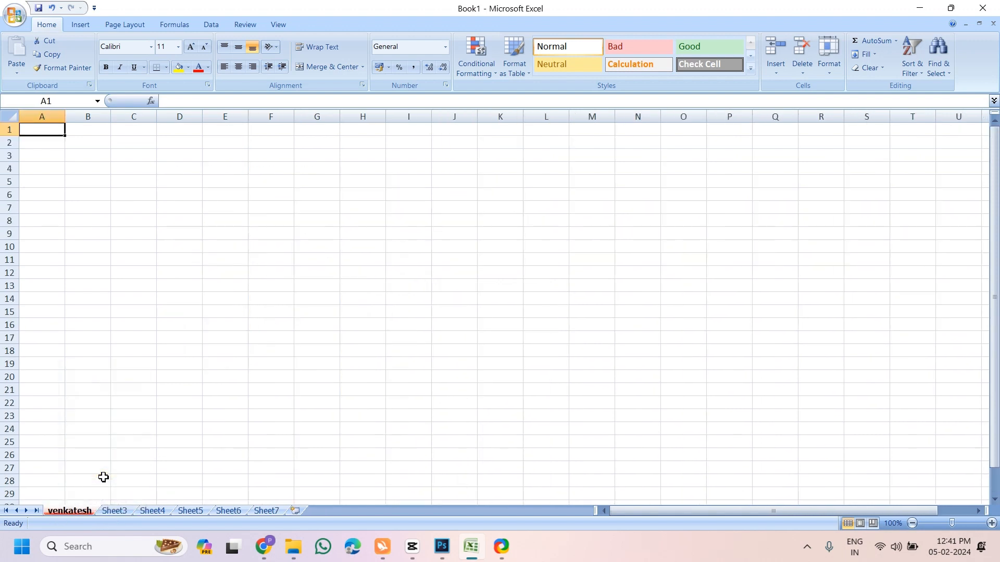
pyautogui.rightClick(73, 512)
pyautogui.click(103, 486)
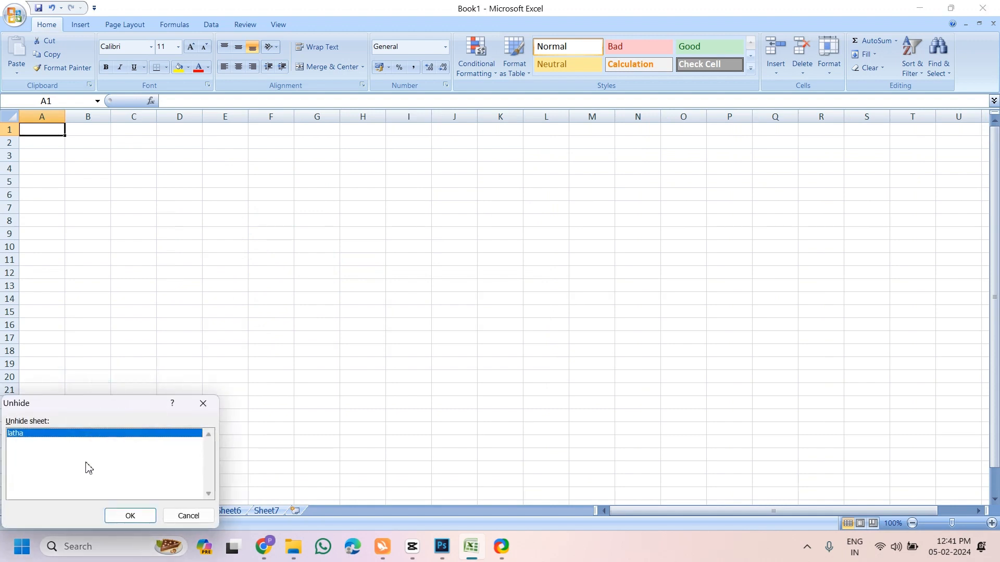
pyautogui.click(128, 517)
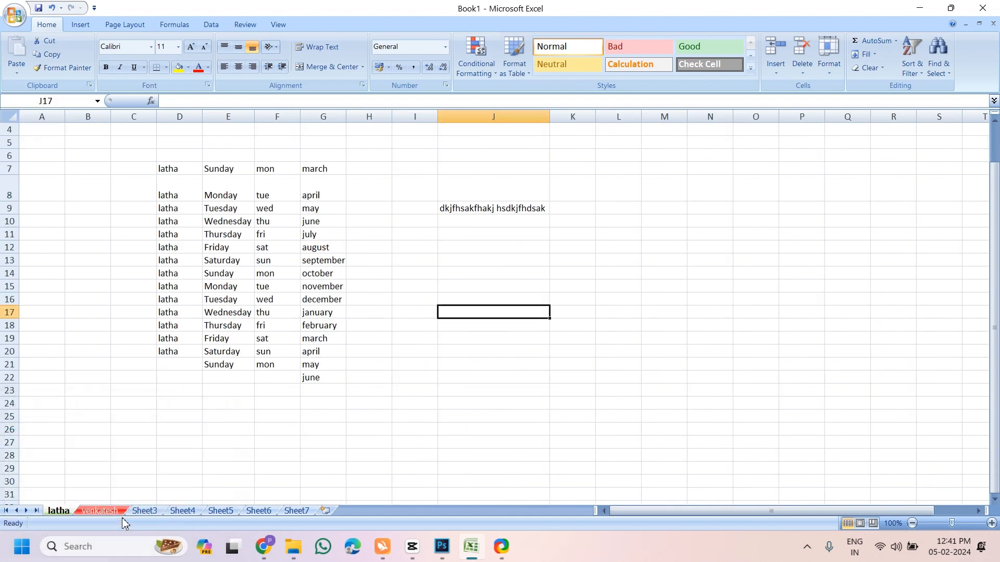
pyautogui.rightClick(99, 513)
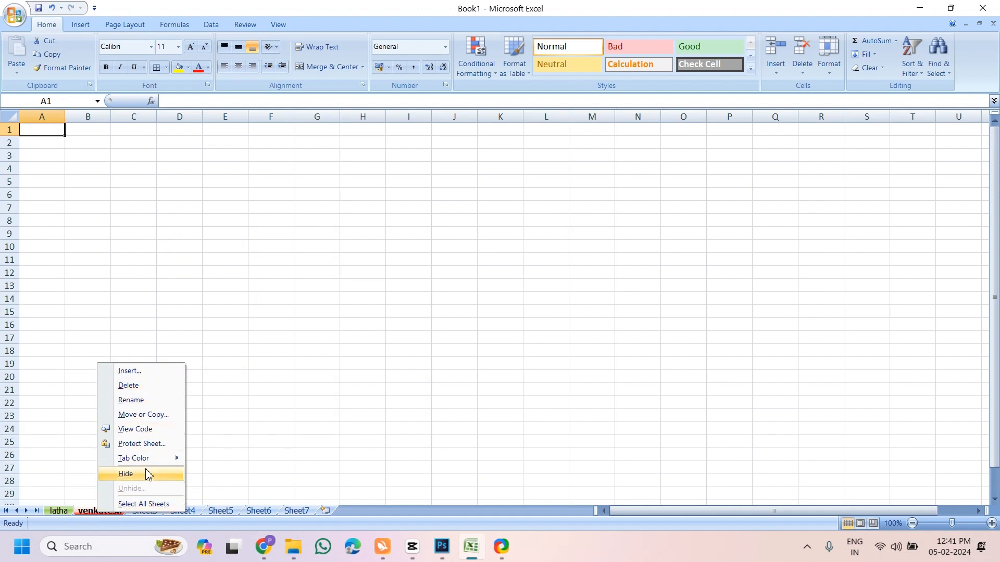
pyautogui.click(227, 472)
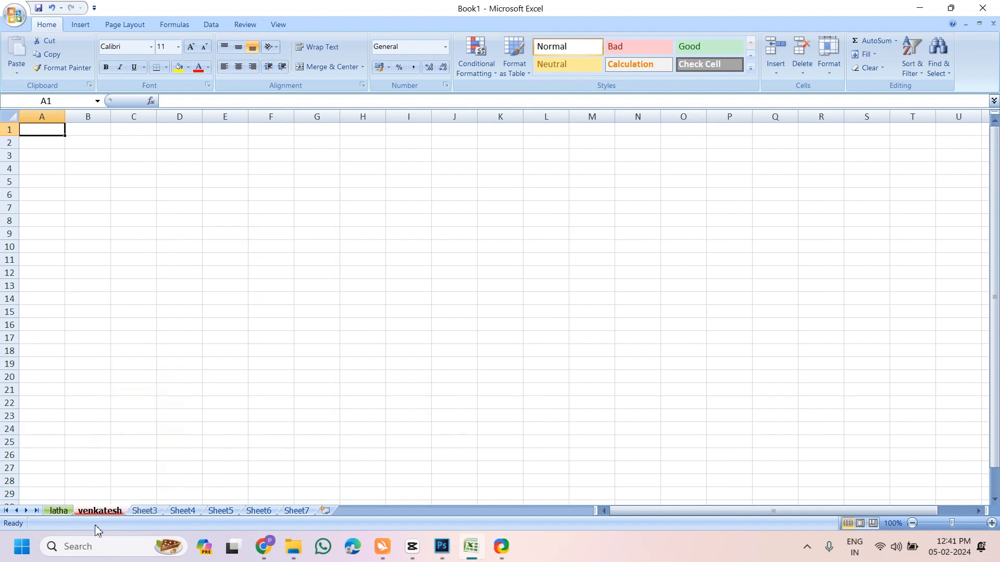
pyautogui.click(66, 513)
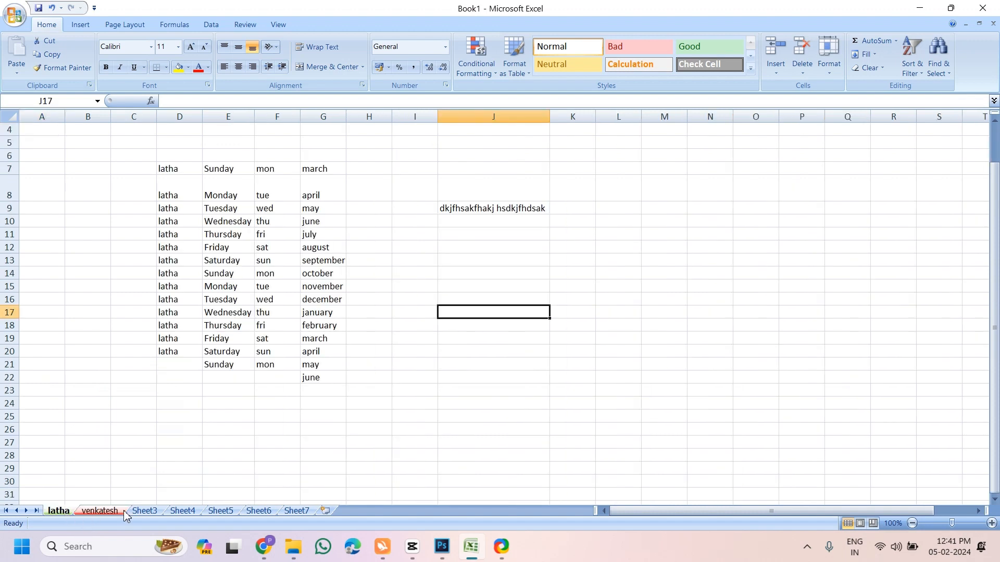
pyautogui.click(424, 390)
pyautogui.moveTo(430, 297); pyautogui.dragTo(729, 420)
pyautogui.click(339, 417)
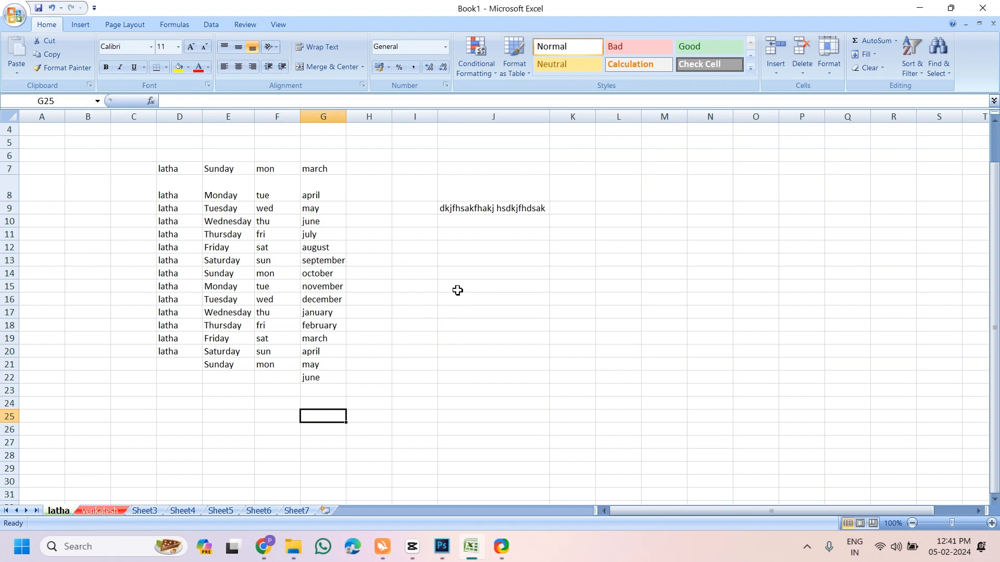
pyautogui.moveTo(457, 290); pyautogui.dragTo(660, 369)
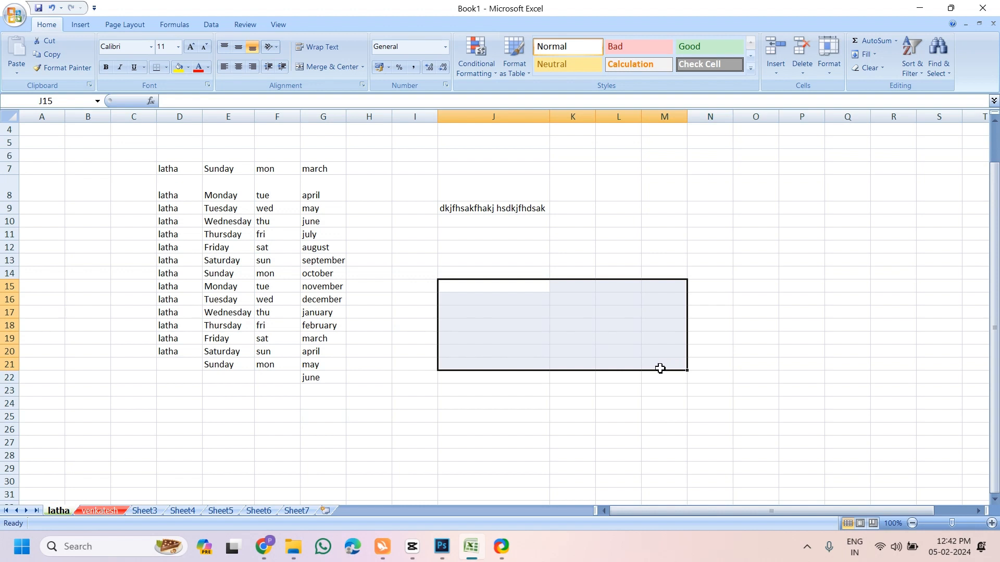
pyautogui.click(376, 458)
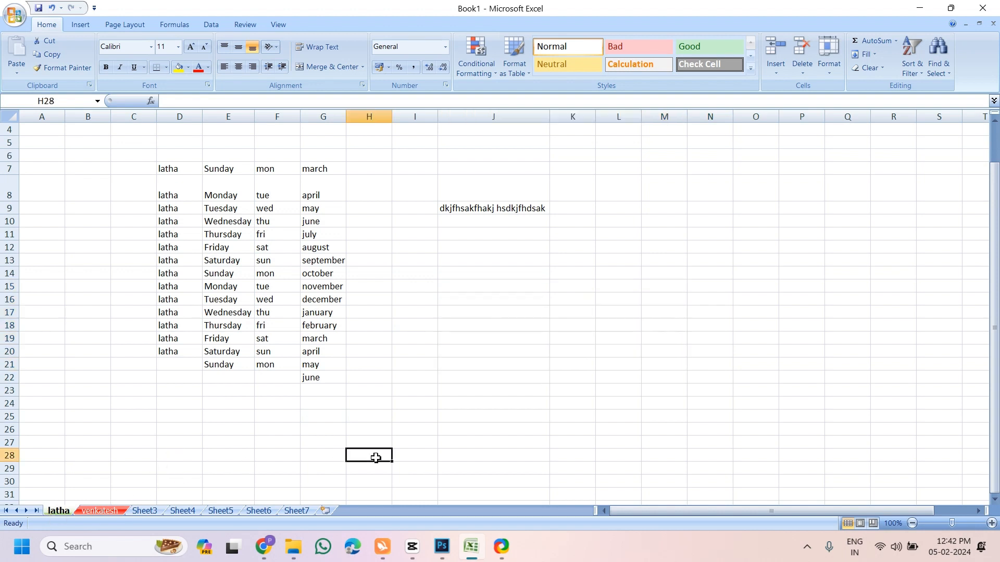
pyautogui.moveTo(368, 304); pyautogui.dragTo(526, 370)
# Protect the first sheet with a password
pyautogui.click(135, 428)
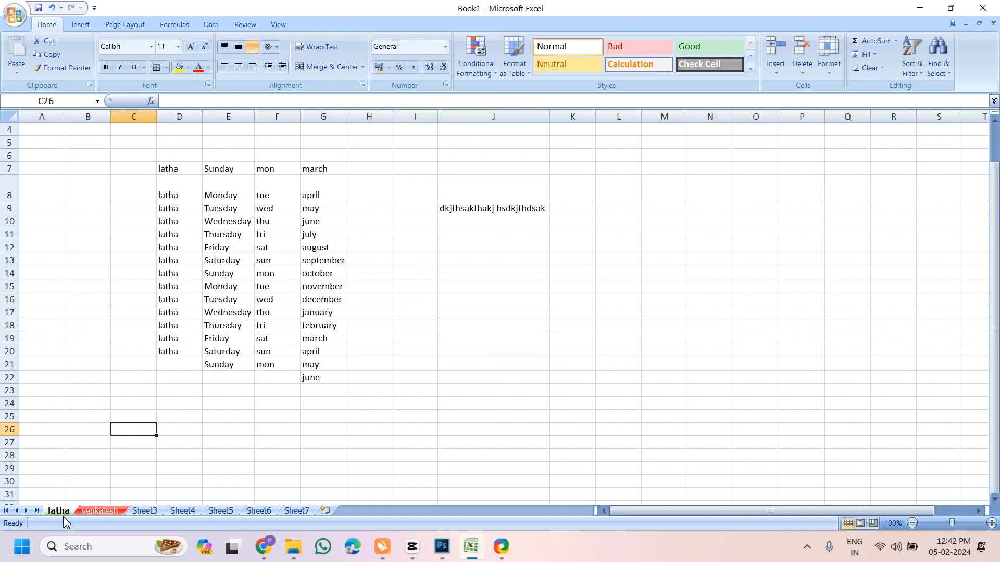
pyautogui.rightClick(61, 513)
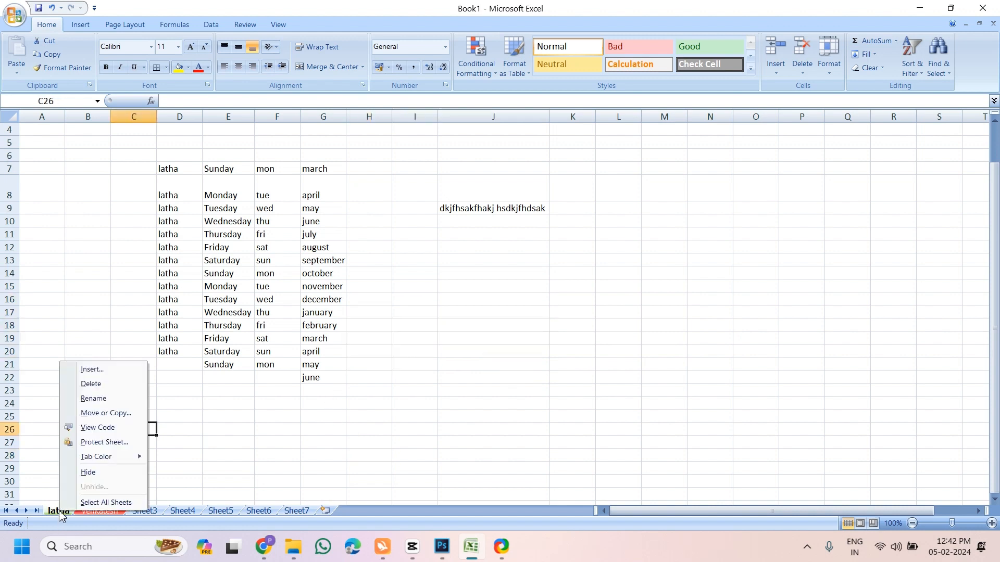
pyautogui.click(110, 444)
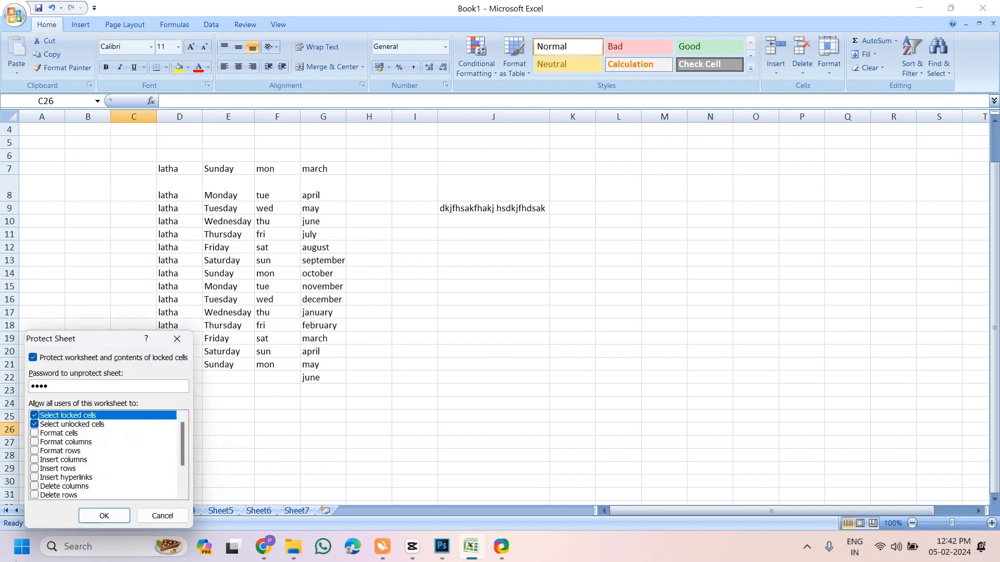
pyautogui.click(119, 518)
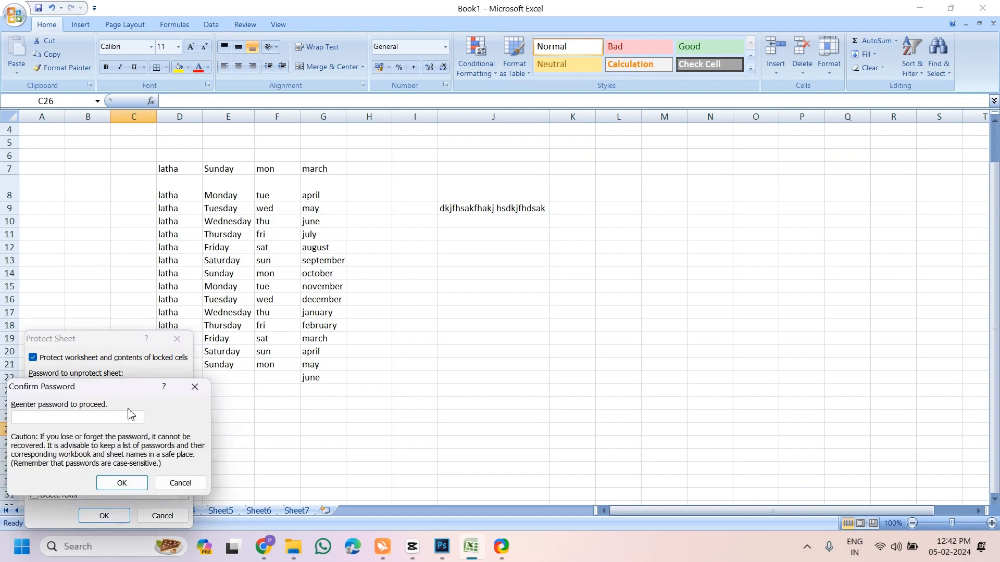
pyautogui.write('1234')
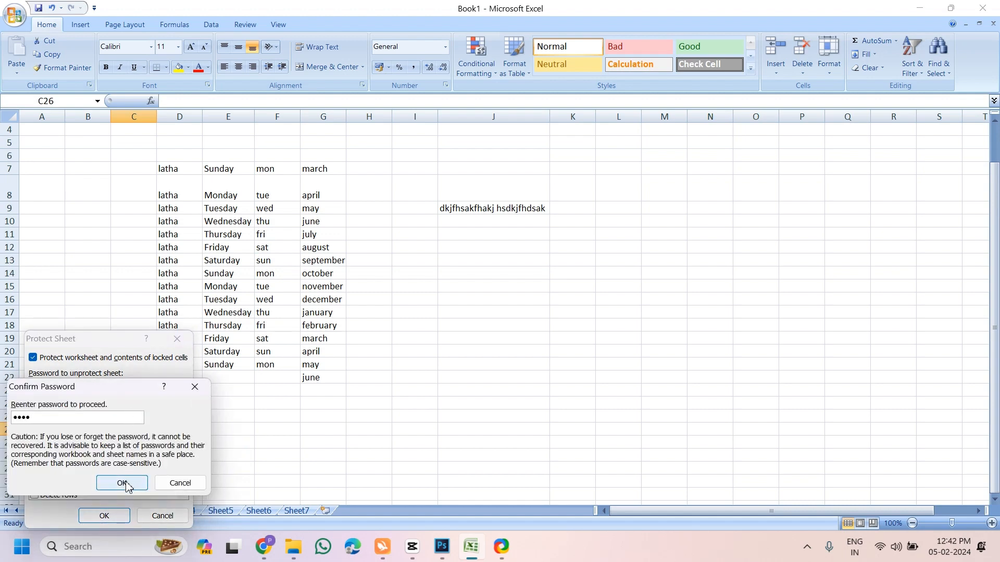
pyautogui.click(121, 483)
# Try editing cells I22, J18 and F13, dismissing each read-only warning
pyautogui.click(408, 382)
pyautogui.doubleClick(408, 381)
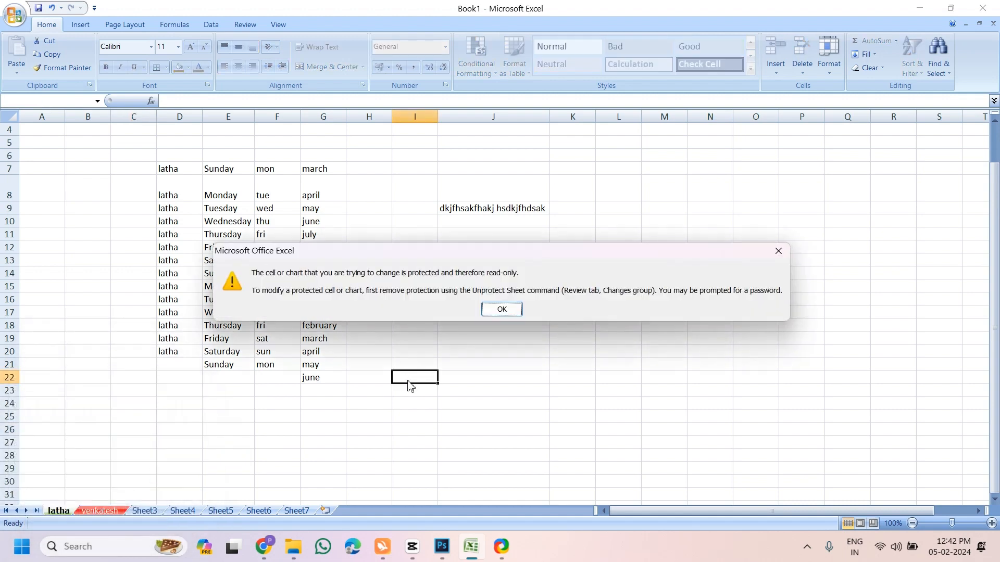
pyautogui.click(508, 311)
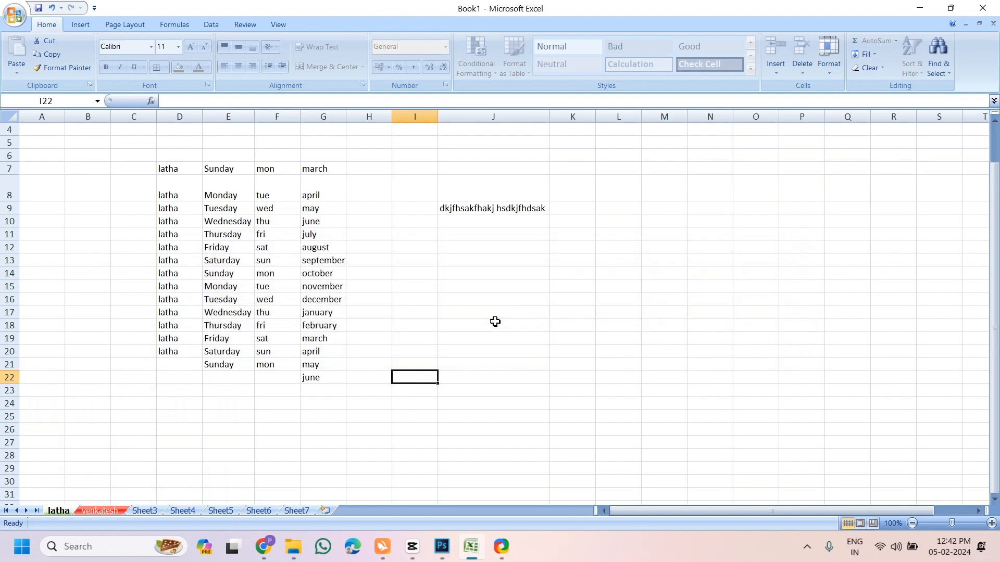
pyautogui.doubleClick(494, 325)
pyautogui.click(518, 311)
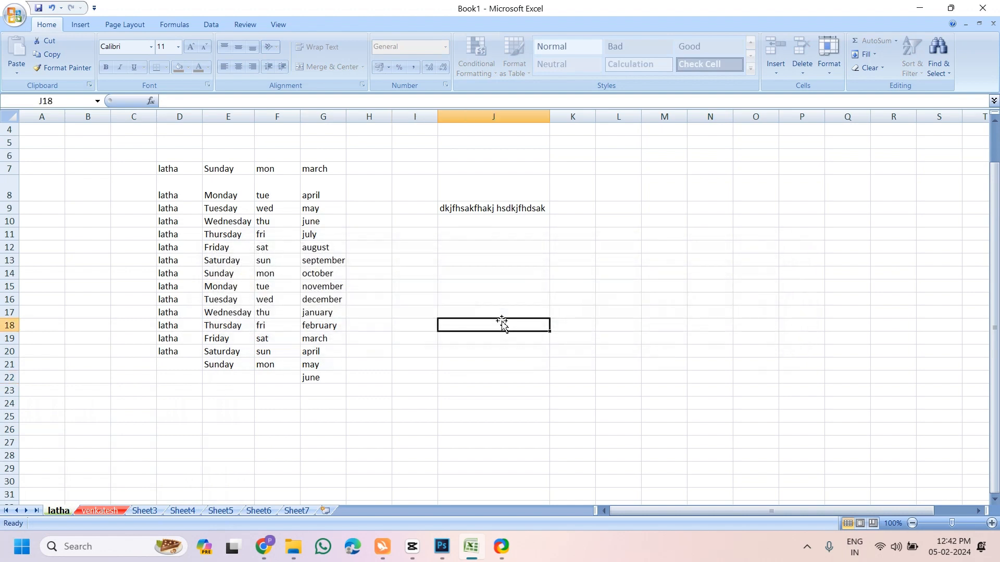
pyautogui.doubleClick(268, 262)
pyautogui.click(507, 311)
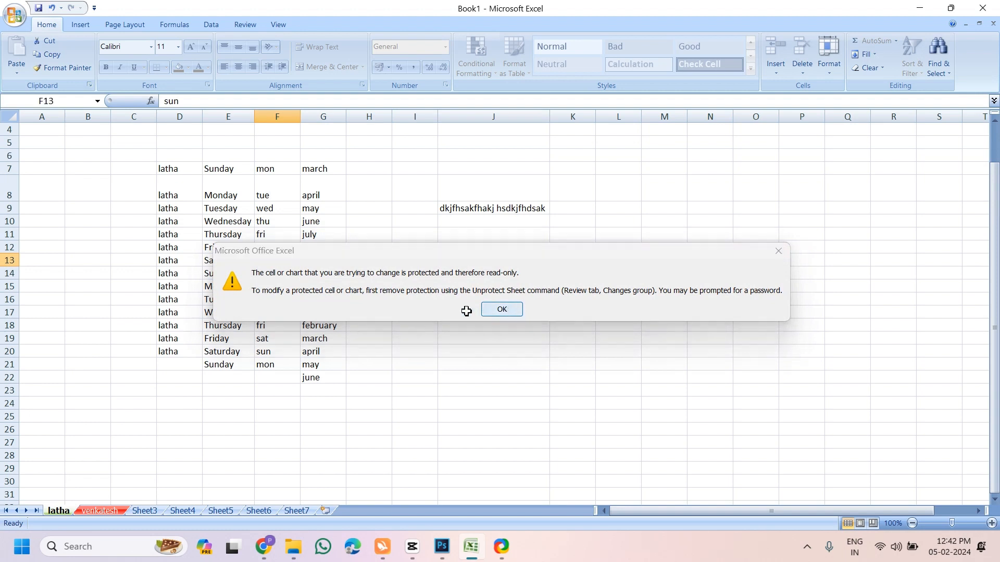
# Unprotect the first sheet and enter the test text 'jhgjgyuy' in K19
pyautogui.rightClick(63, 514)
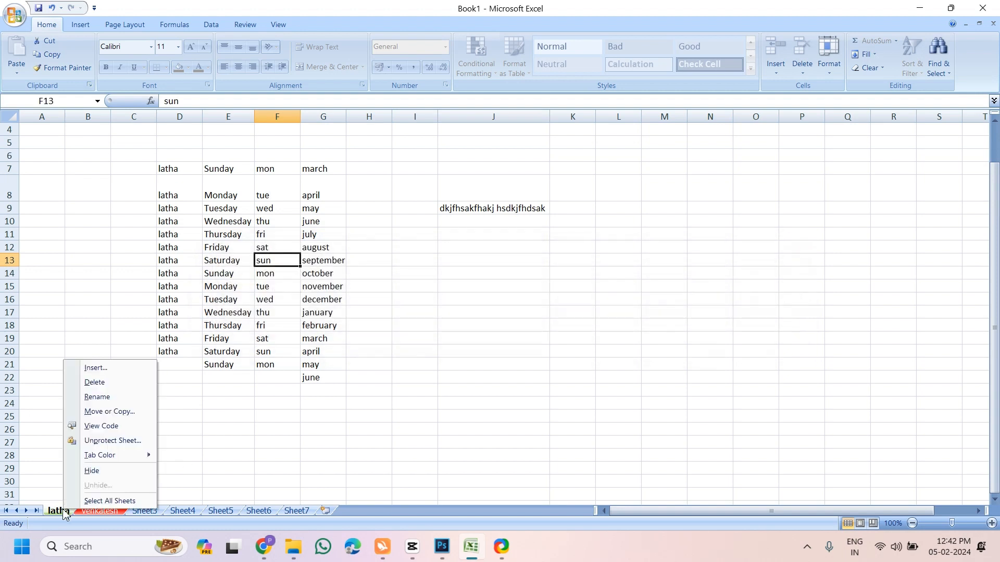
pyautogui.click(107, 444)
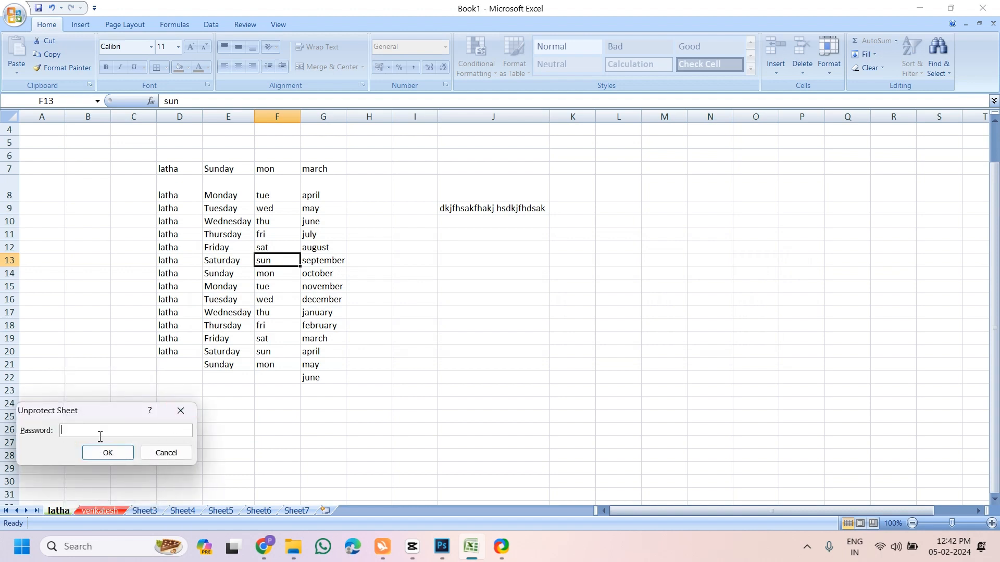
pyautogui.press('Return')
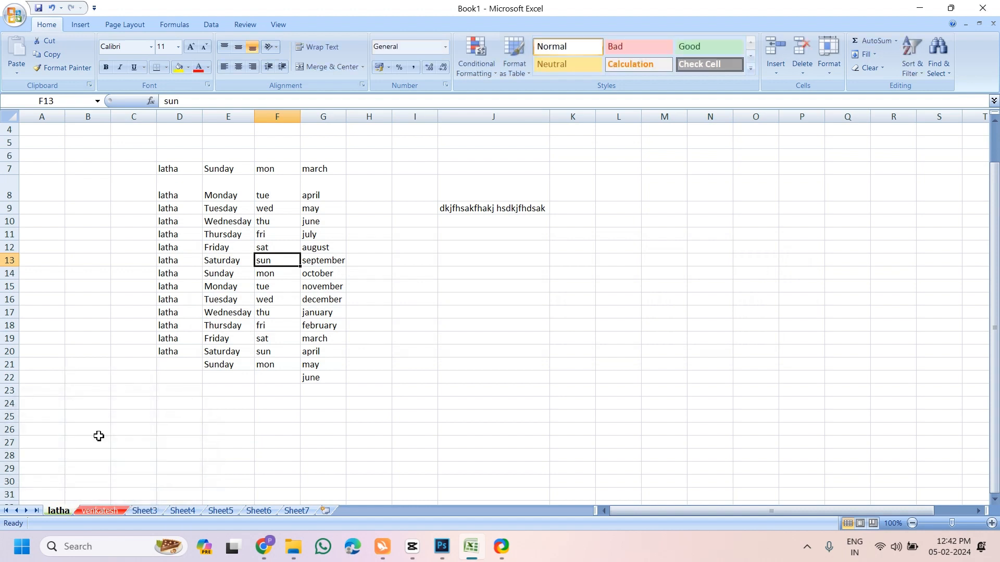
pyautogui.click(578, 337)
pyautogui.write('jhgjgyuy')
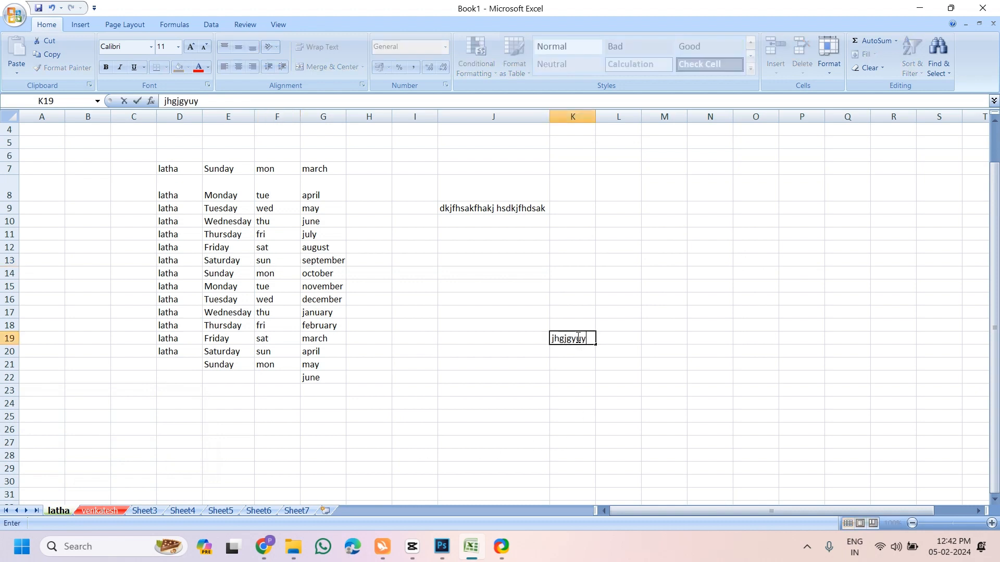
pyautogui.click(510, 370)
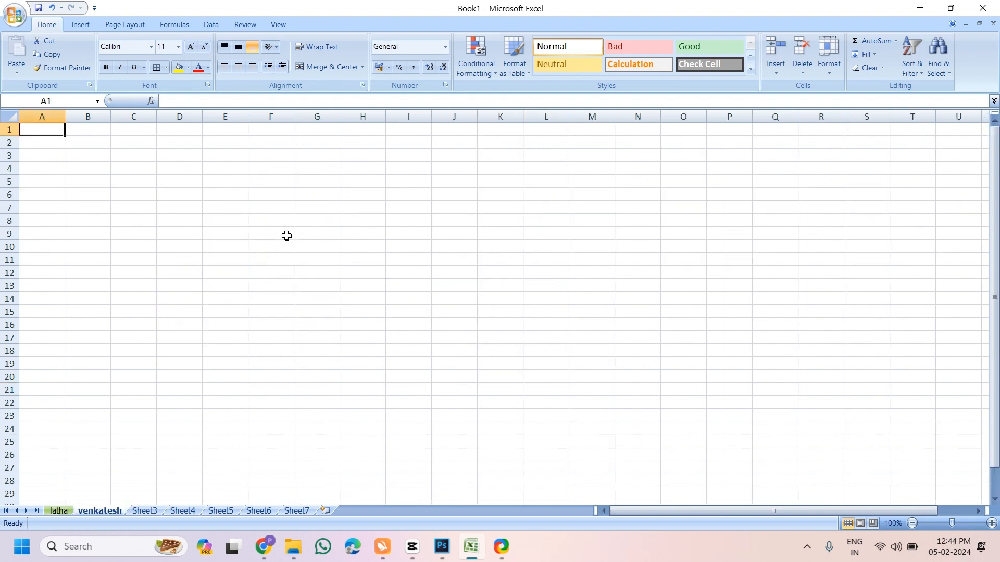
# Enter 23 in F9 and 45 in G9
pyautogui.click(281, 269)
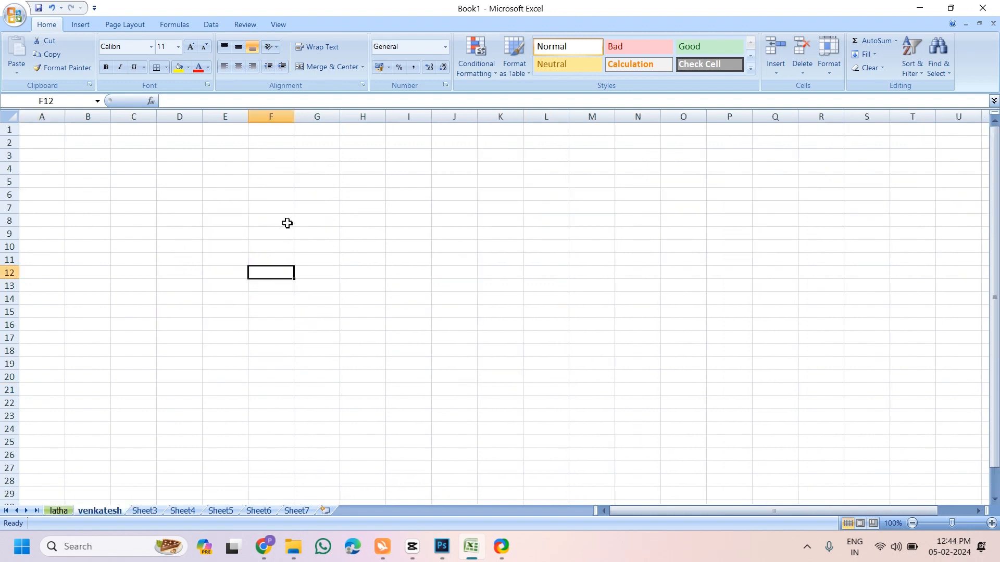
pyautogui.click(265, 234)
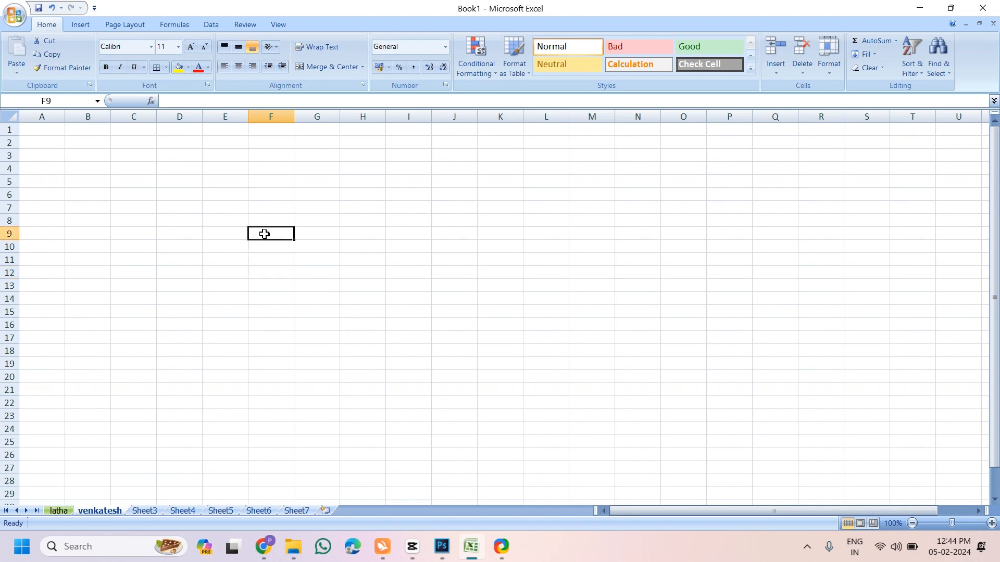
pyautogui.write('23')
pyautogui.press('Tab')
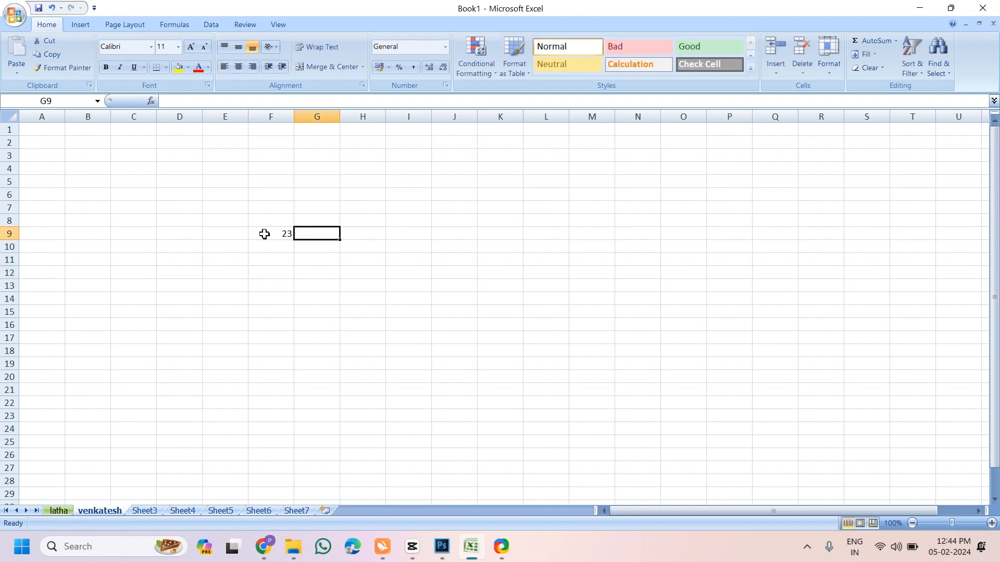
pyautogui.write('45')
pyautogui.press('Tab')
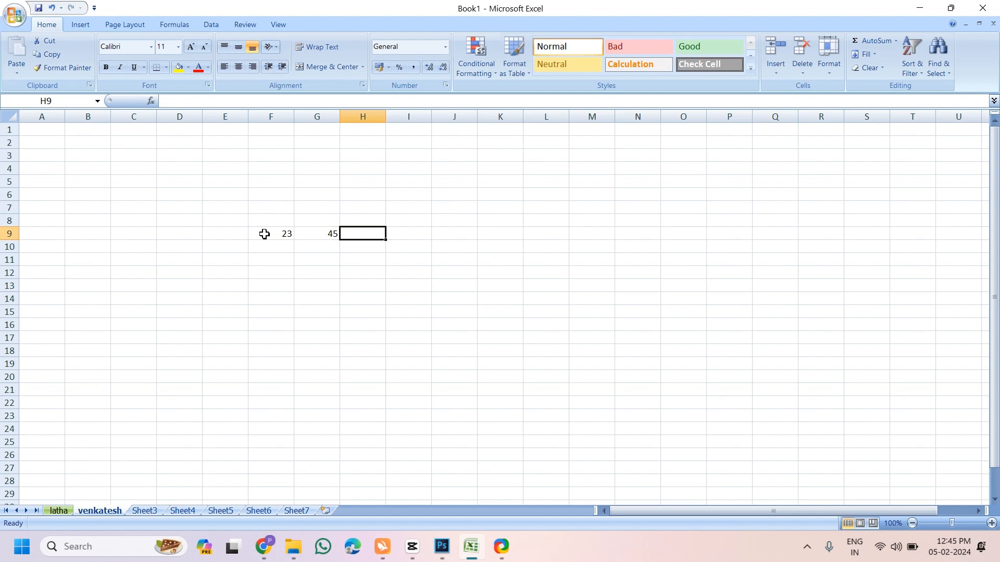
# Enter the formula =F9+G9 in H9 to add the two cells
pyautogui.write('=')
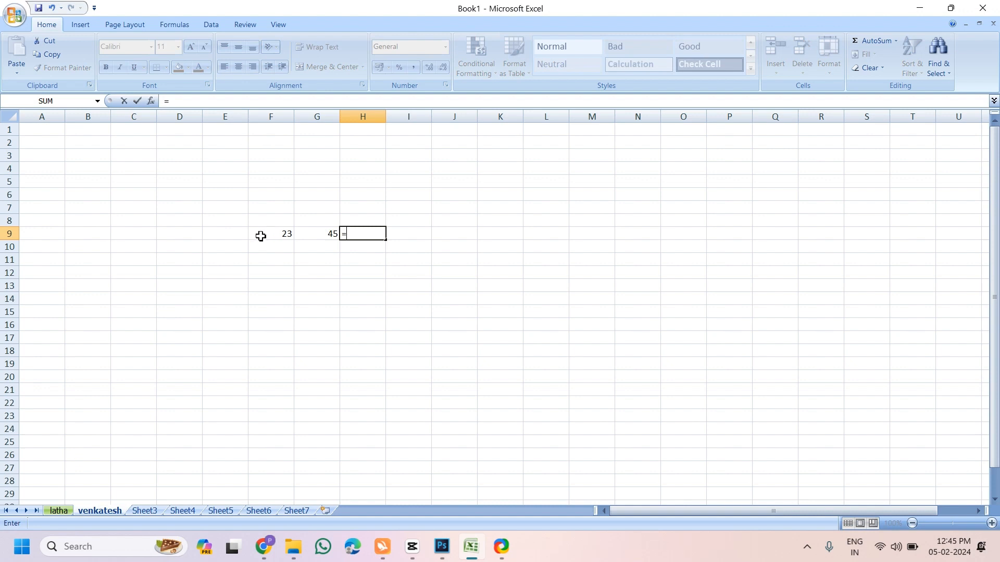
pyautogui.press('Escape')
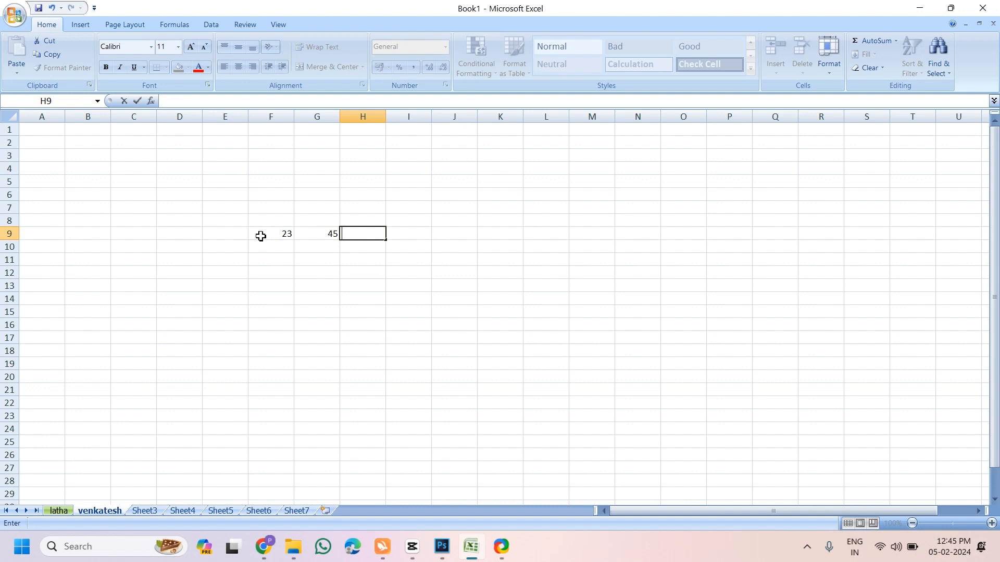
pyautogui.write('=')
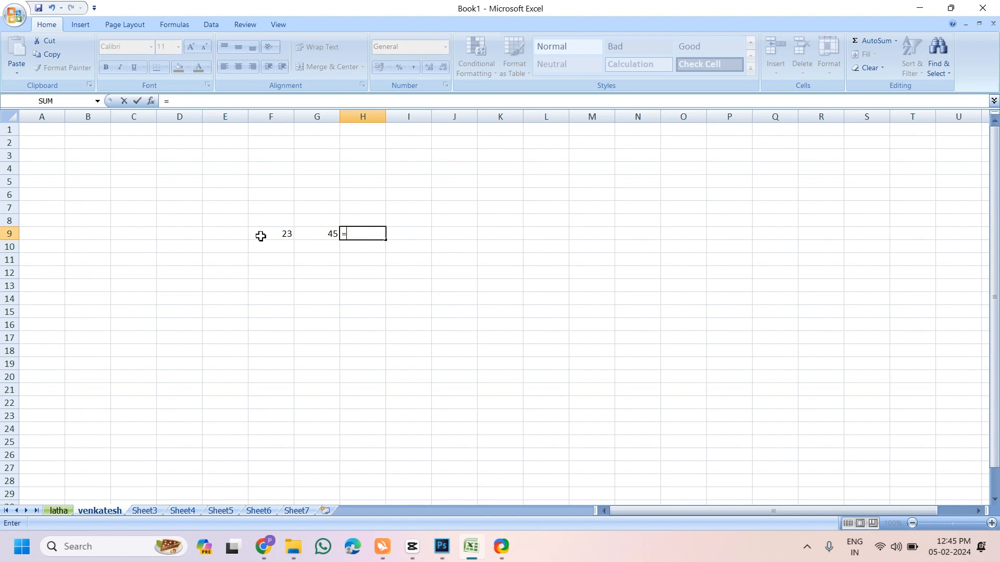
pyautogui.click(260, 237)
pyautogui.write('+')
pyautogui.click(307, 234)
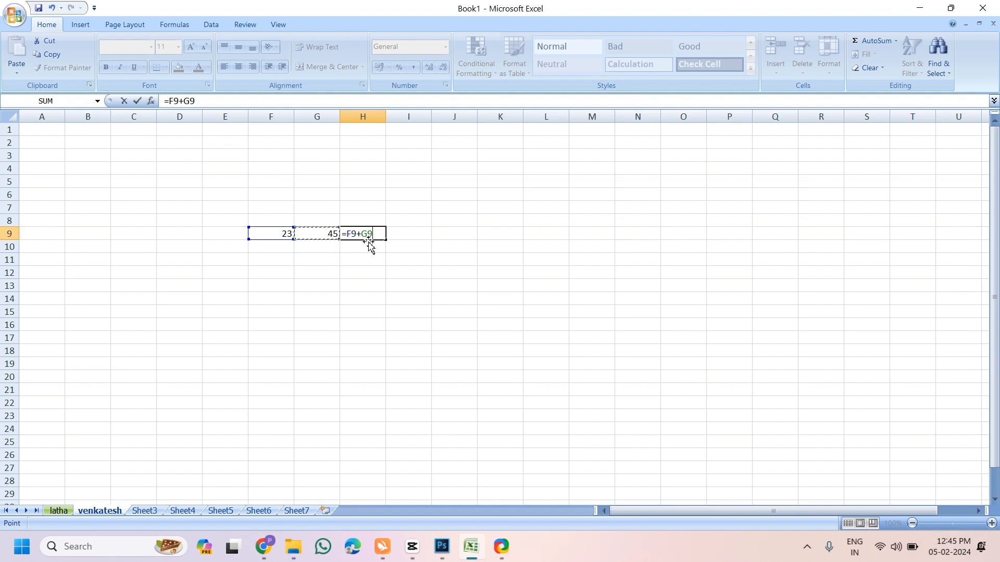
pyautogui.press('Return')
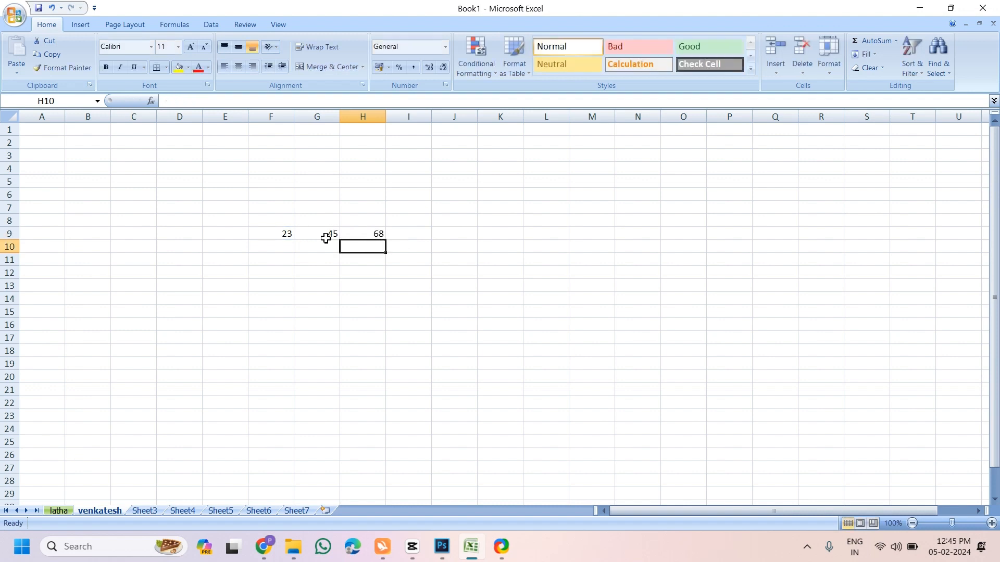
# Change F9 to 78 and then to 98, and check that H9 updates
pyautogui.click(278, 238)
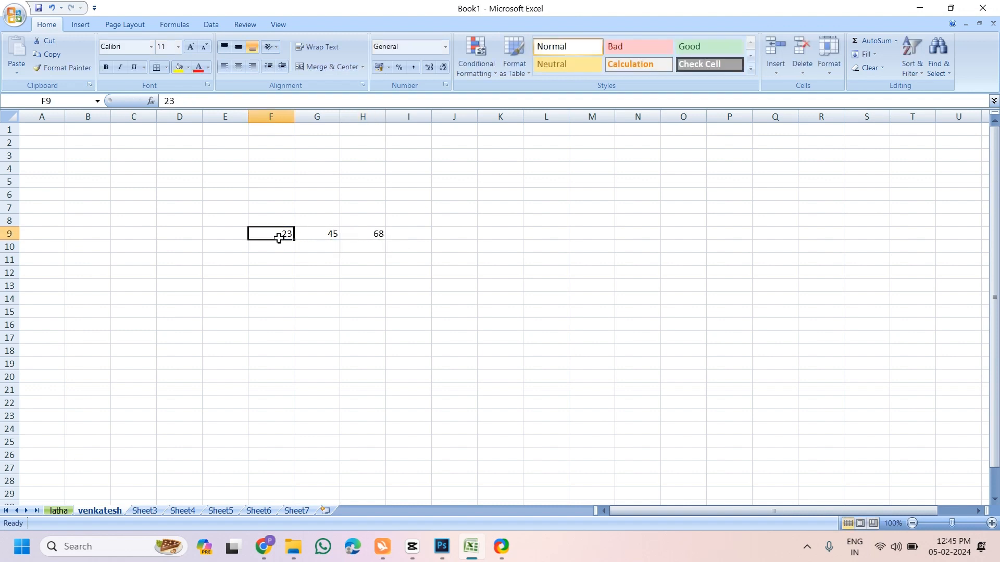
pyautogui.write('78')
pyautogui.press('Return')
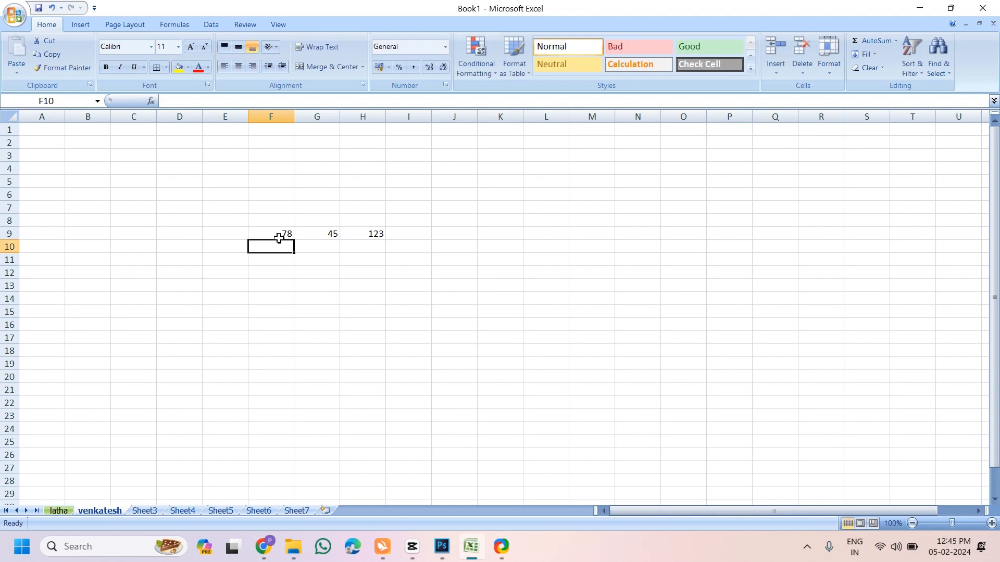
pyautogui.click(279, 239)
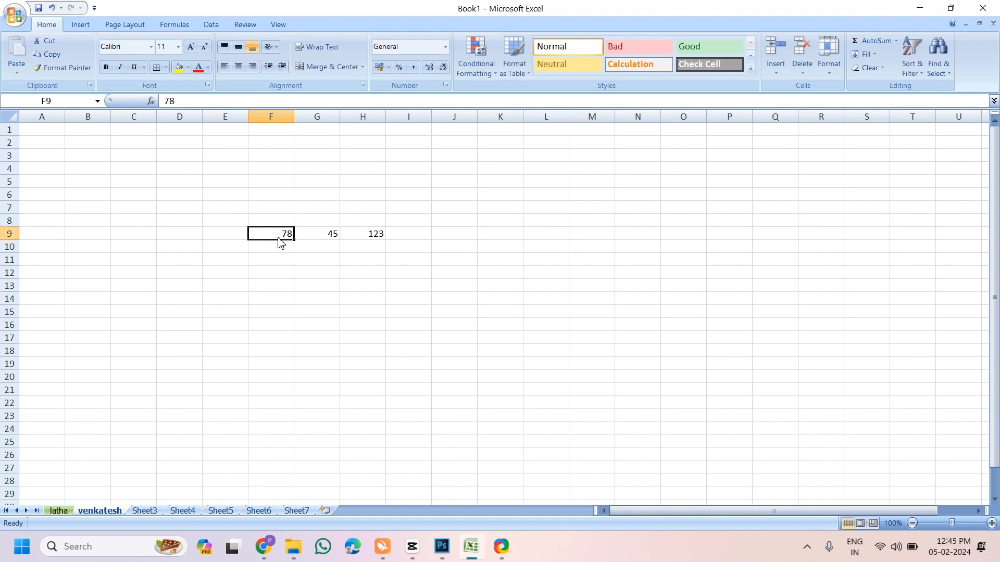
pyautogui.write('98')
pyautogui.press('Return')
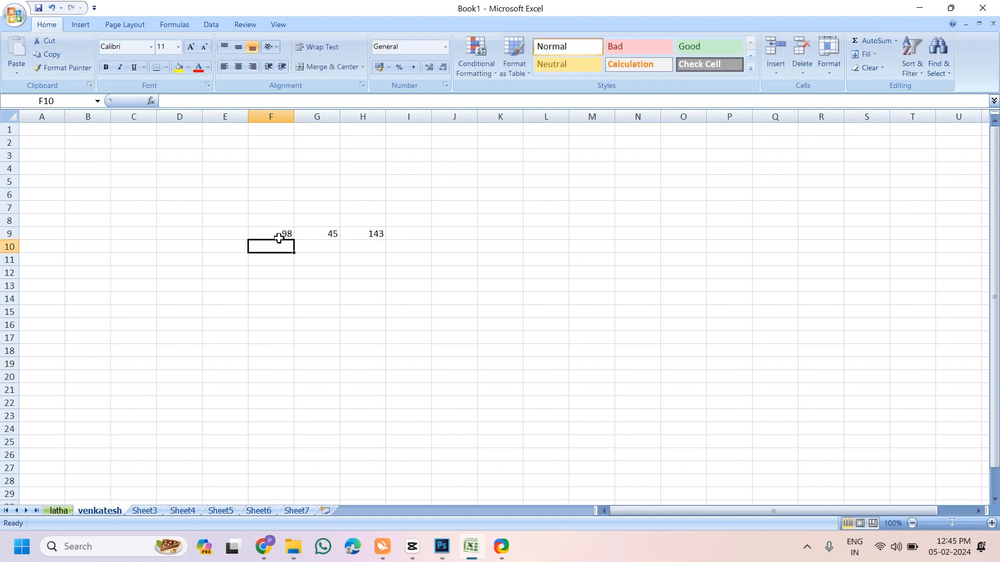
pyautogui.click(278, 239)
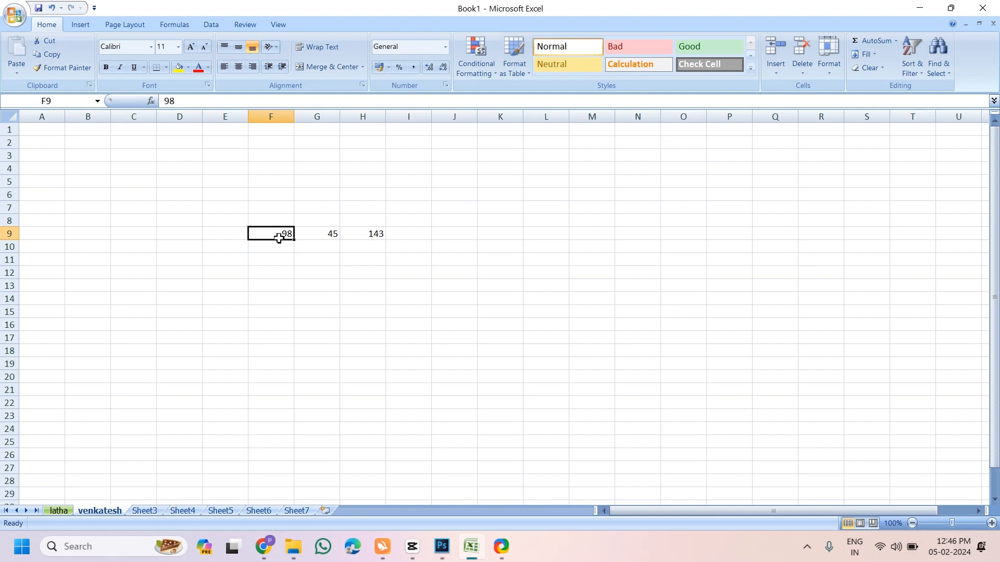
pyautogui.click(354, 238)
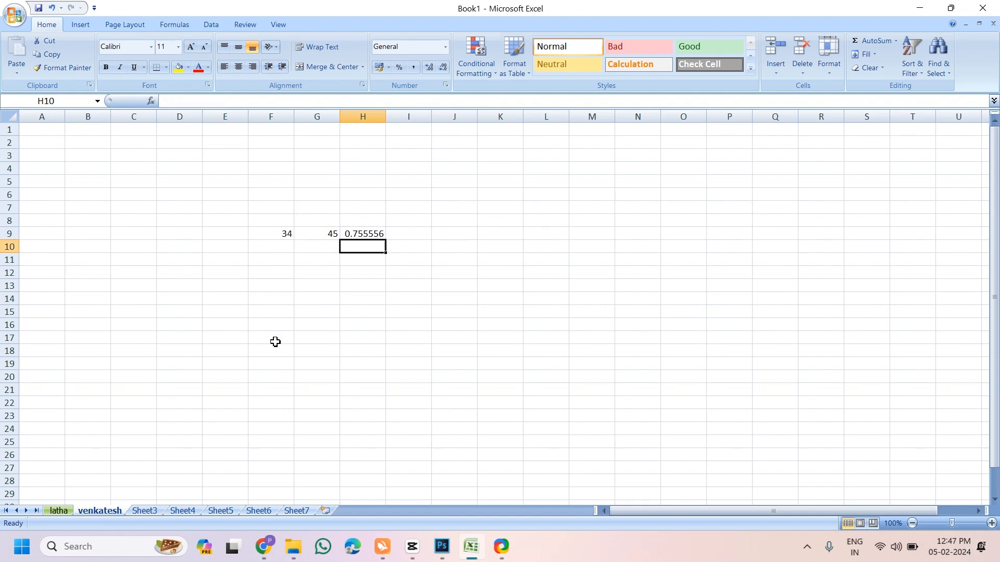
# Fill row 17 from F17 with the values 23, 34, 45, 65, 78, 65 and 78
pyautogui.click(275, 341)
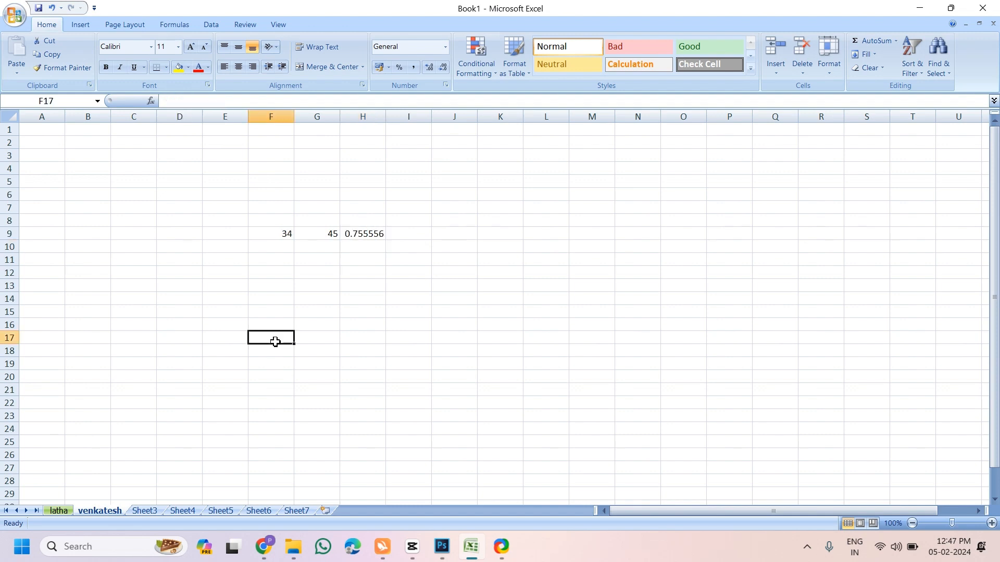
pyautogui.write('23')
pyautogui.press('Tab')
pyautogui.write('34')
pyautogui.press('Tab')
pyautogui.write('45')
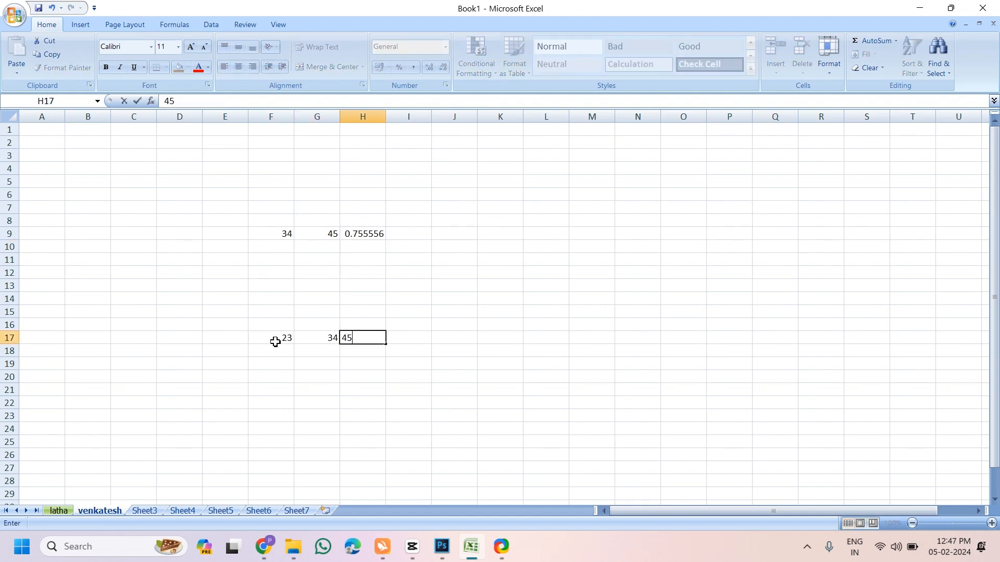
pyautogui.press('Tab')
pyautogui.write('65')
pyautogui.press('Tab')
pyautogui.write('78')
pyautogui.press('Tab')
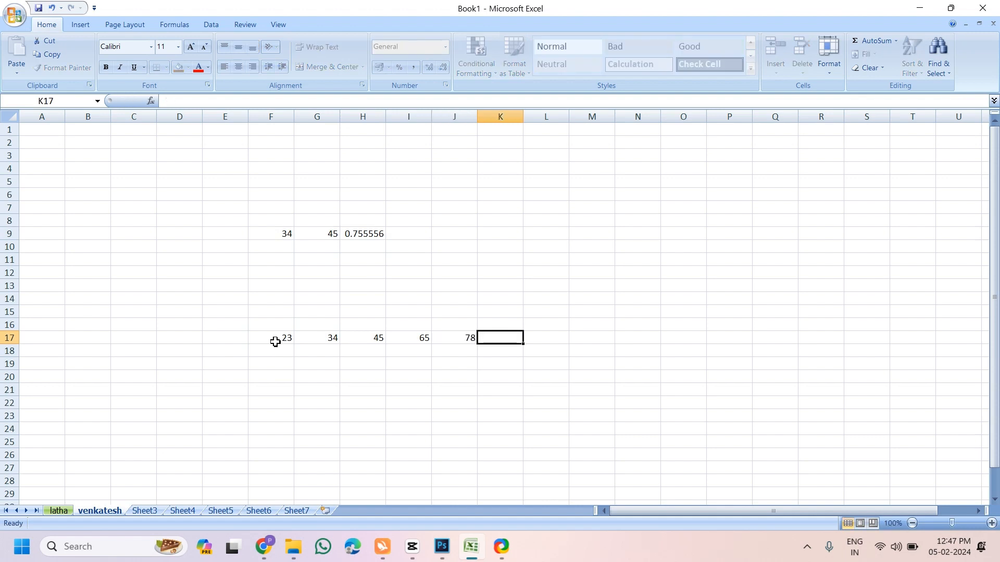
pyautogui.write('65')
pyautogui.press('Tab')
pyautogui.write('78')
pyautogui.press('Tab')
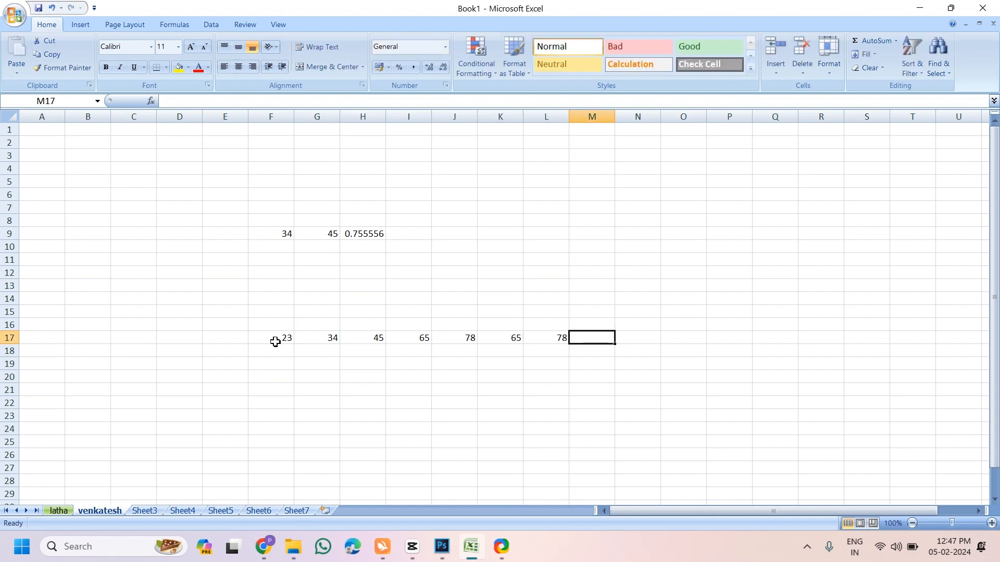
# Total F17:L17 in M17 with a SUM formula
pyautogui.write('=')
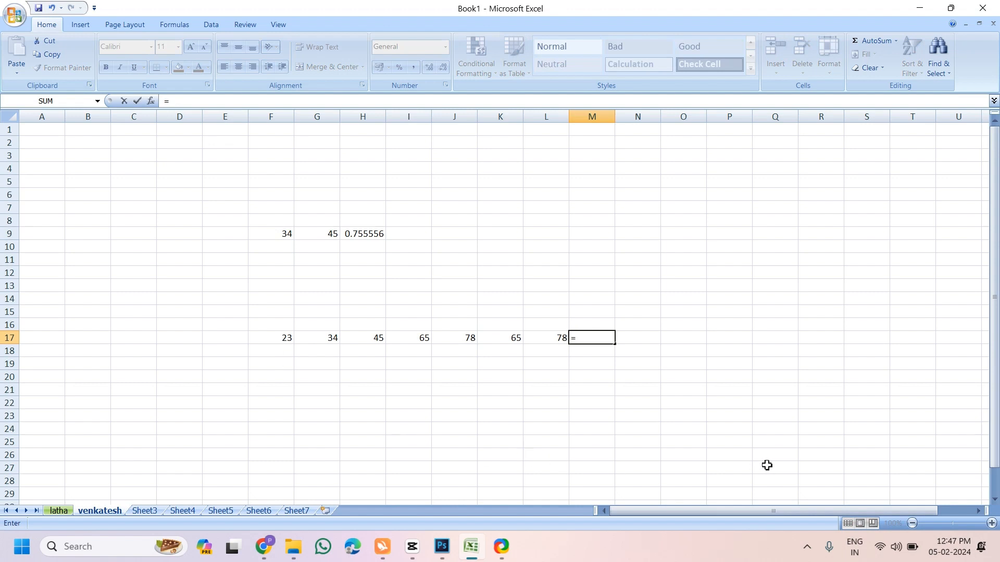
pyautogui.write('sum')
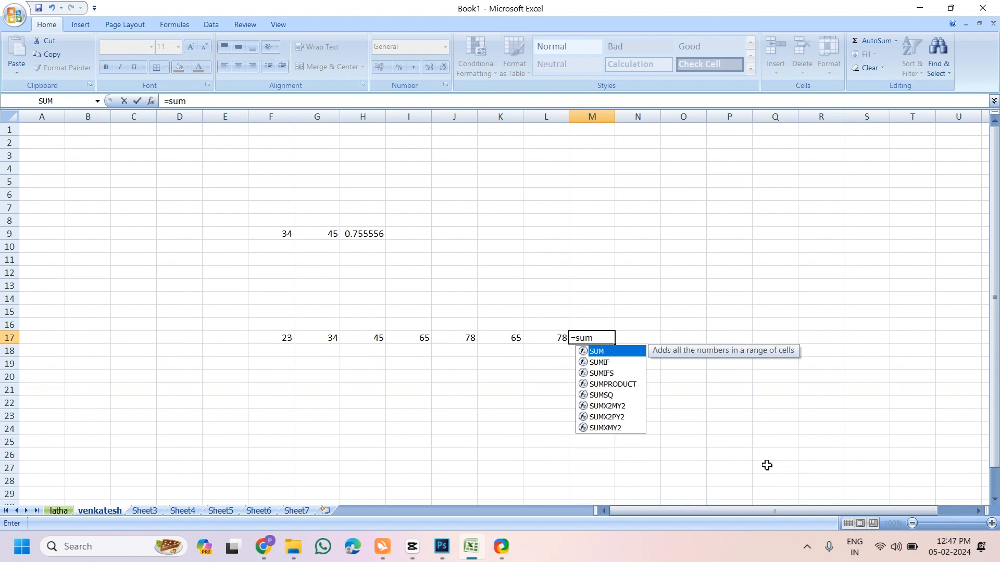
pyautogui.press('Tab')
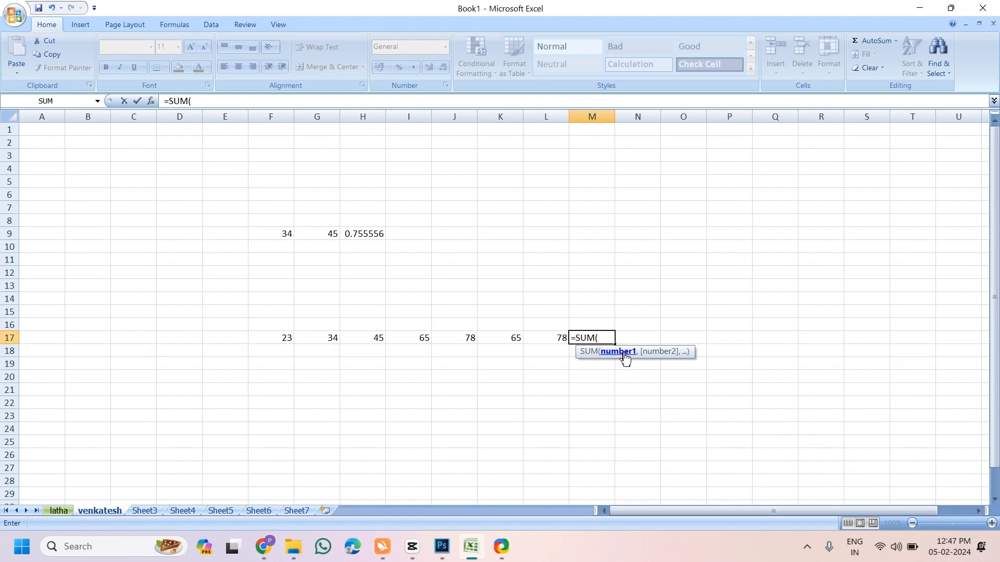
pyautogui.moveTo(263, 336); pyautogui.dragTo(529, 337)
pyautogui.press('Return')
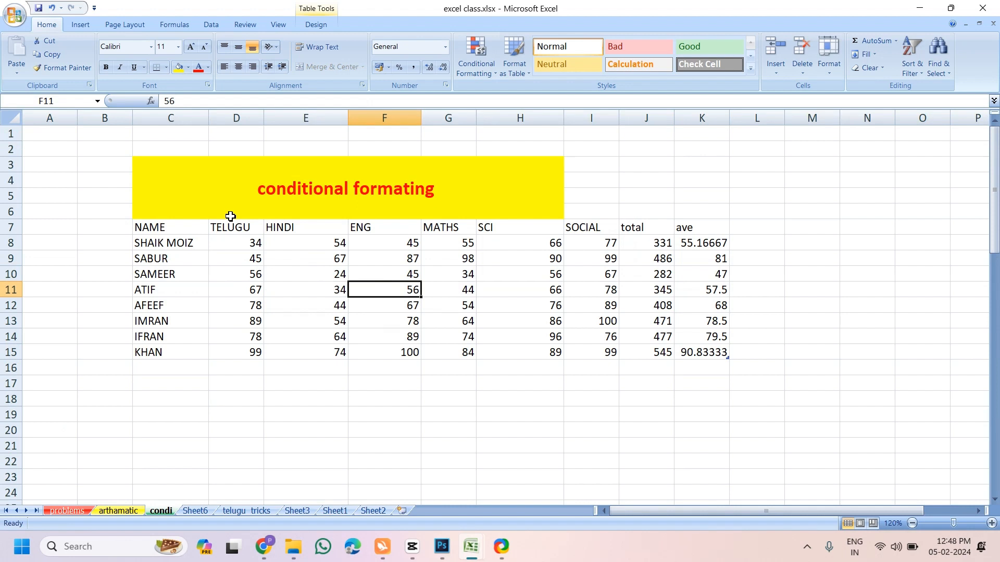
pyautogui.click(308, 216)
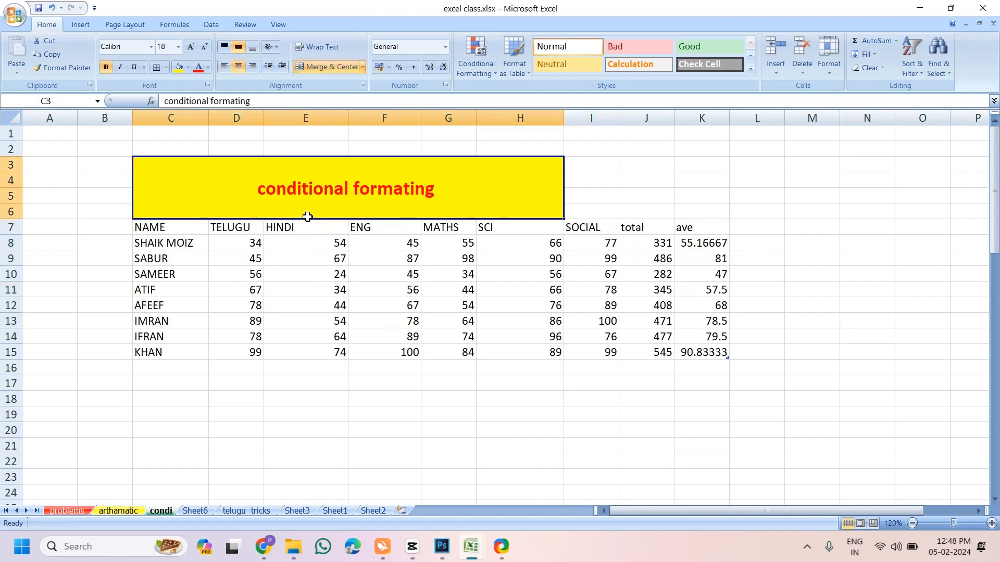
pyautogui.click(487, 77)
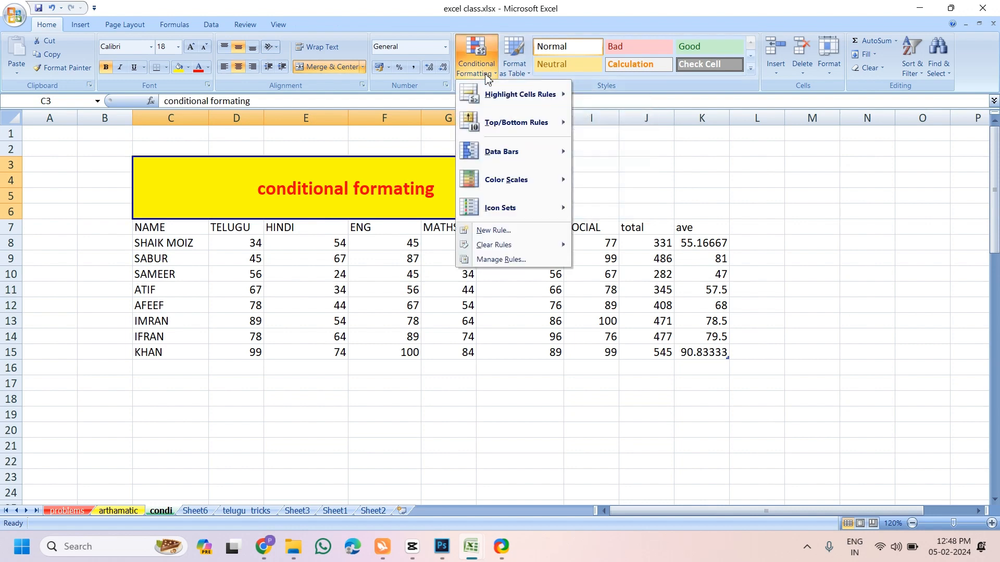
pyautogui.click(259, 273)
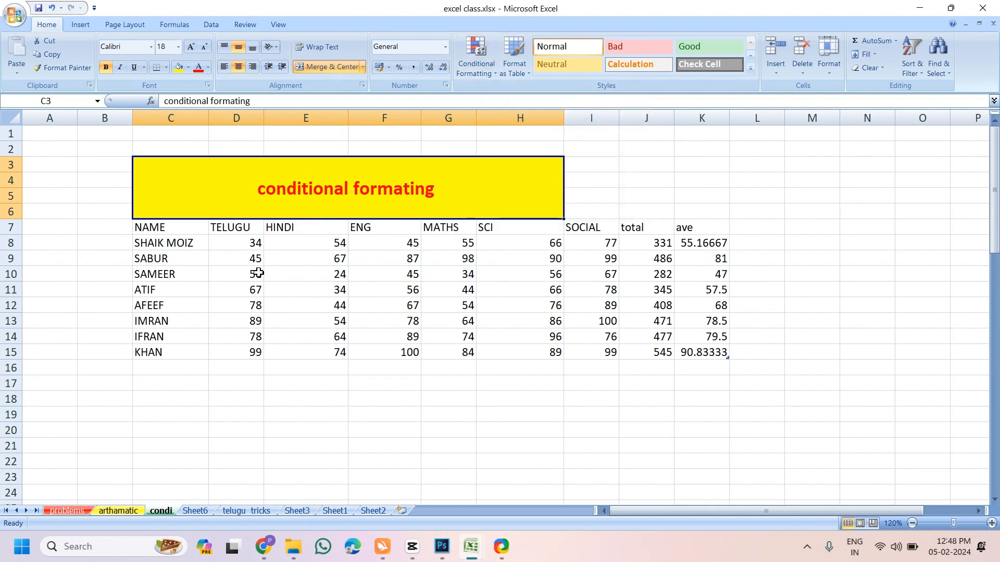
pyautogui.click(304, 334)
pyautogui.scroll(-1, 305, 331)
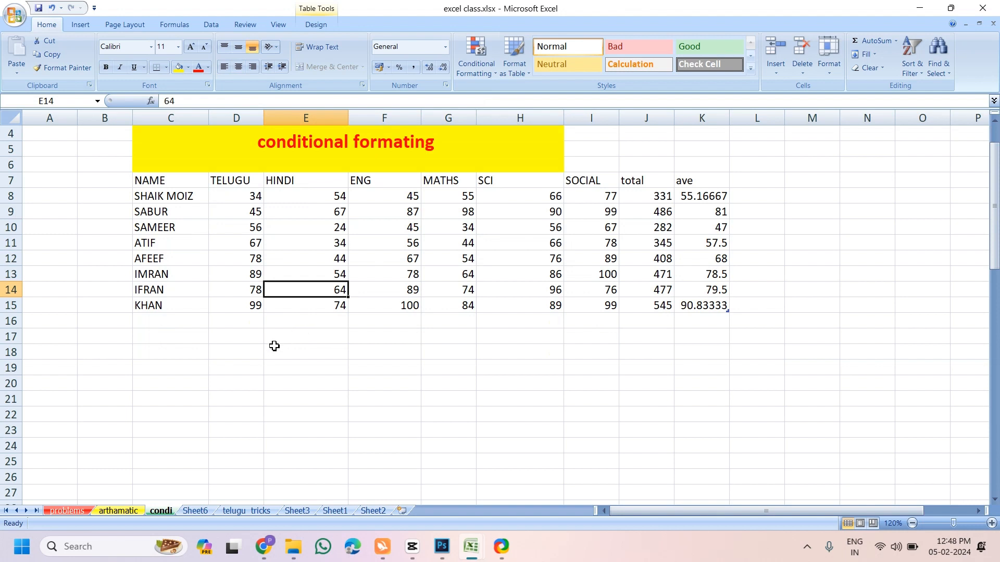
# Enter a person's name and parentage into cell G25 below the table
pyautogui.scroll(1, 272, 344)
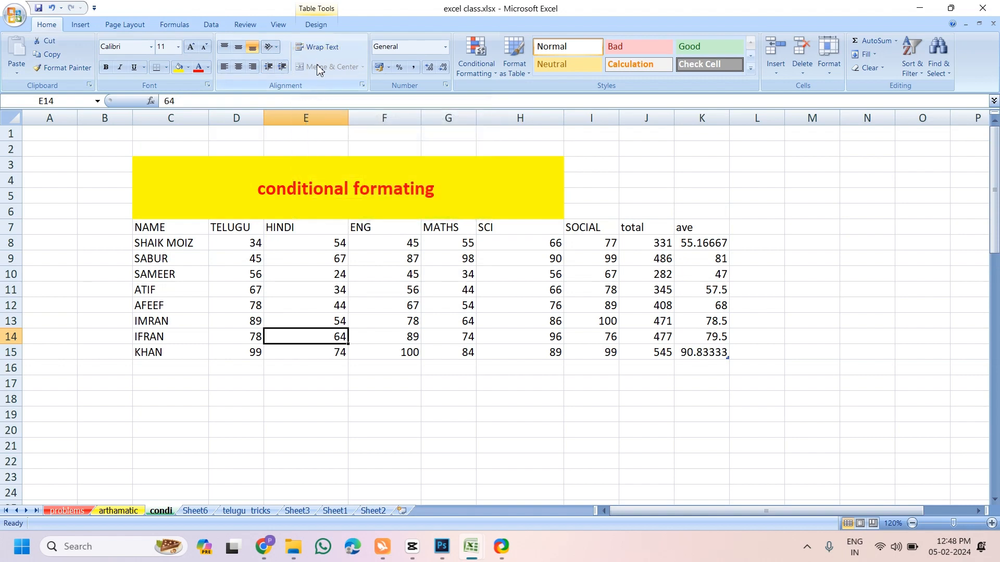
pyautogui.scroll(-2, 303, 230)
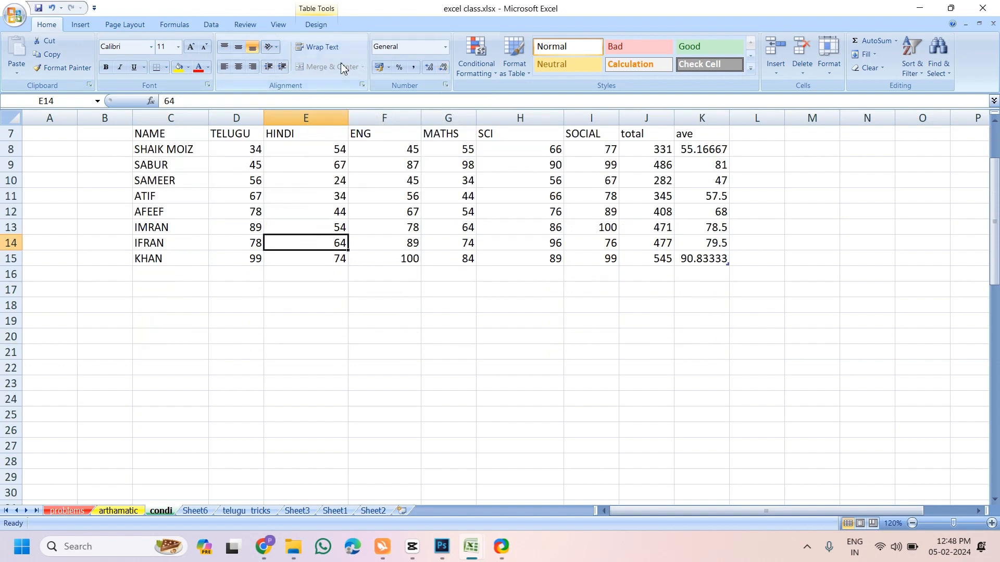
pyautogui.scroll(-2, 274, 306)
pyautogui.click(465, 322)
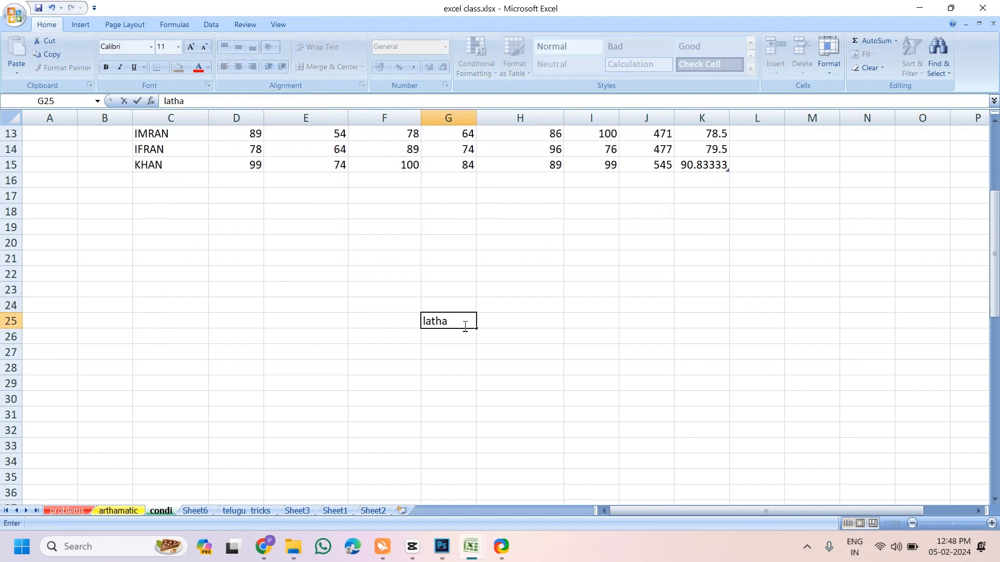
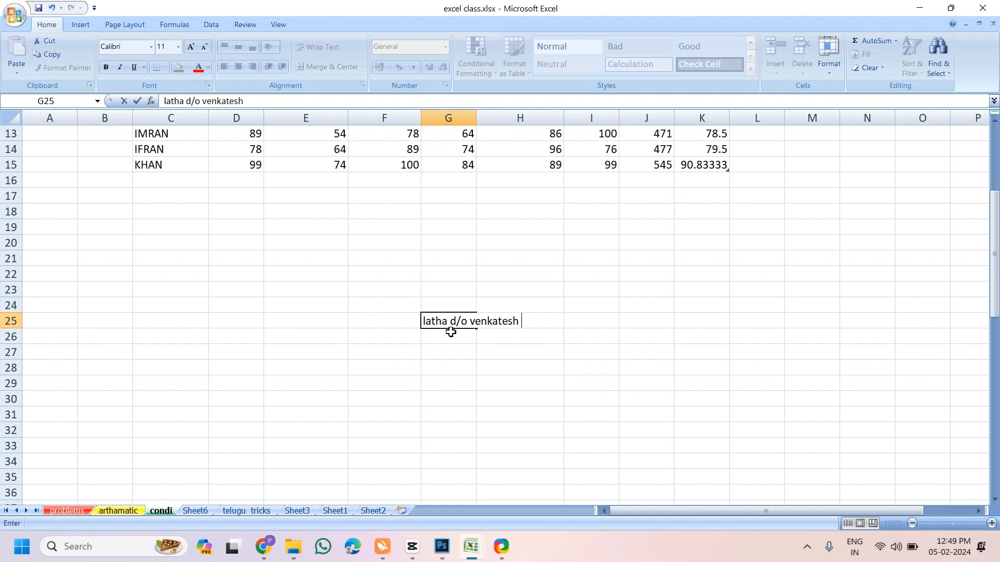
pyautogui.press('Return')
# Toggle Wrap Text on G25 off and on, leaving the name wrapped onto two lines
pyautogui.click(456, 323)
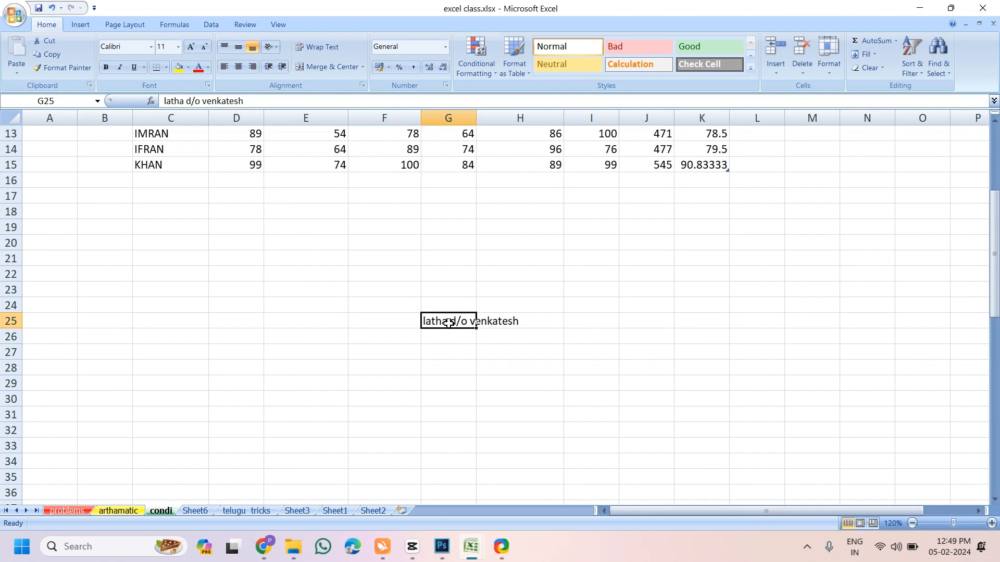
pyautogui.click(333, 50)
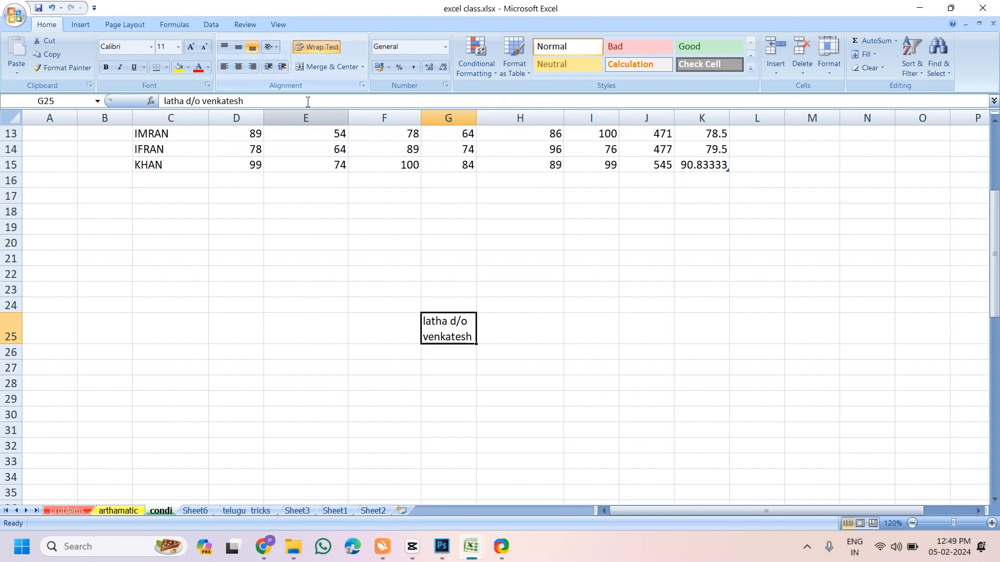
pyautogui.click(314, 47)
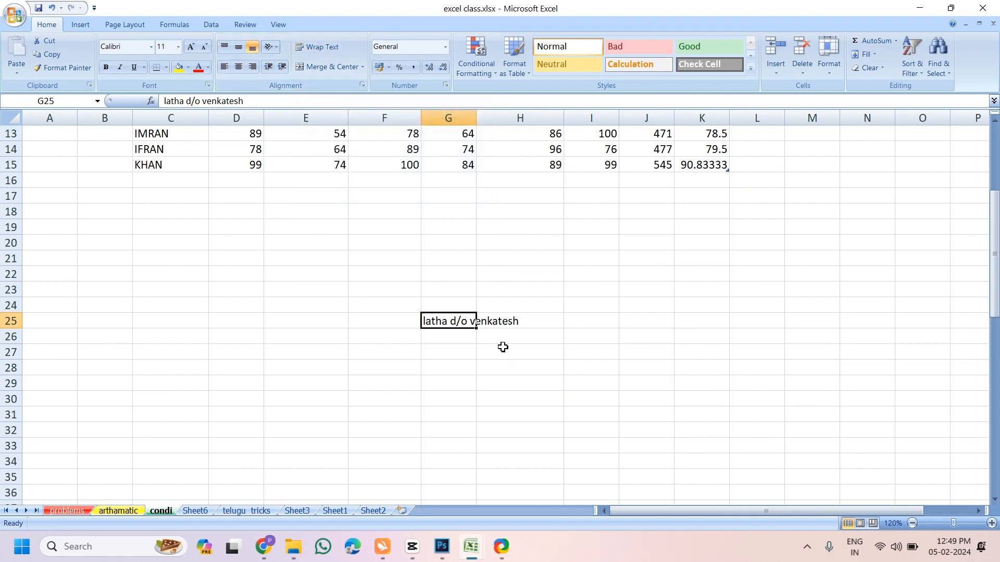
pyautogui.click(326, 49)
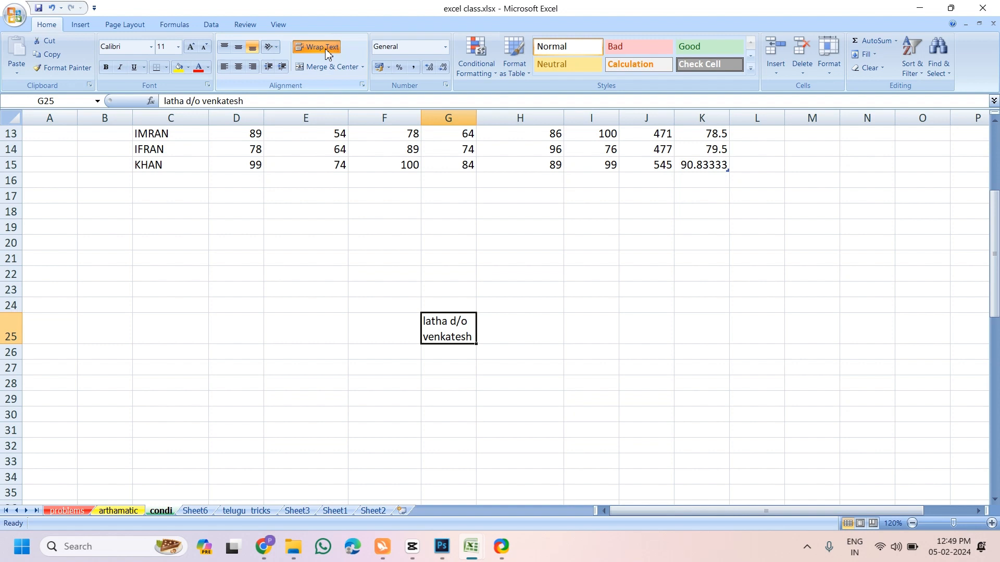
pyautogui.scroll(-2, 310, 259)
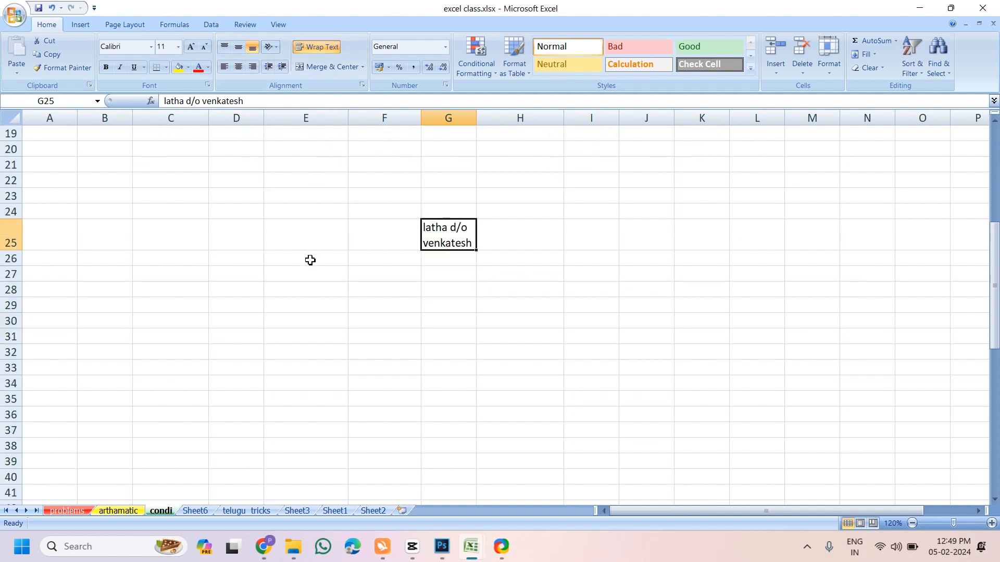
pyautogui.moveTo(308, 296); pyautogui.dragTo(628, 356)
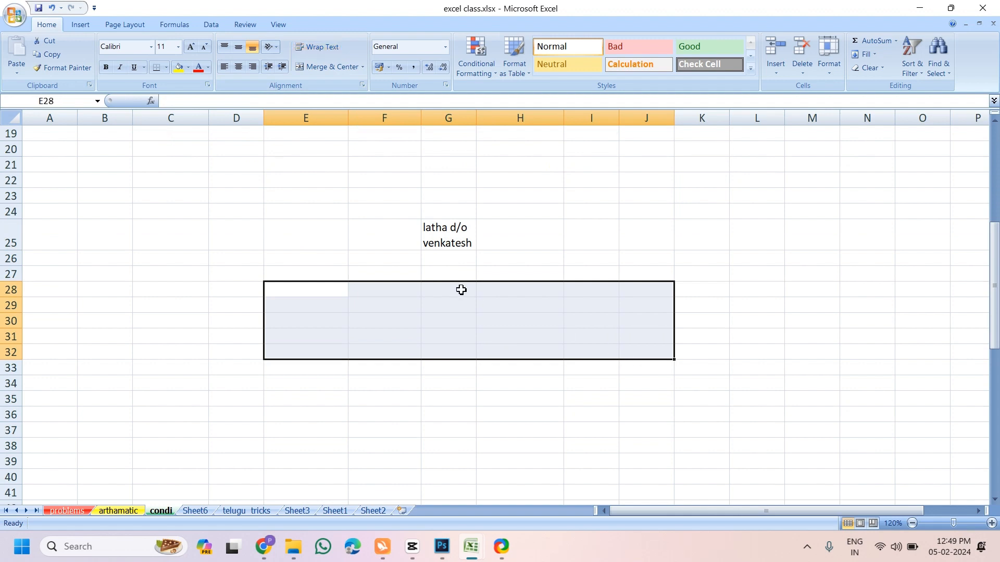
pyautogui.click(329, 67)
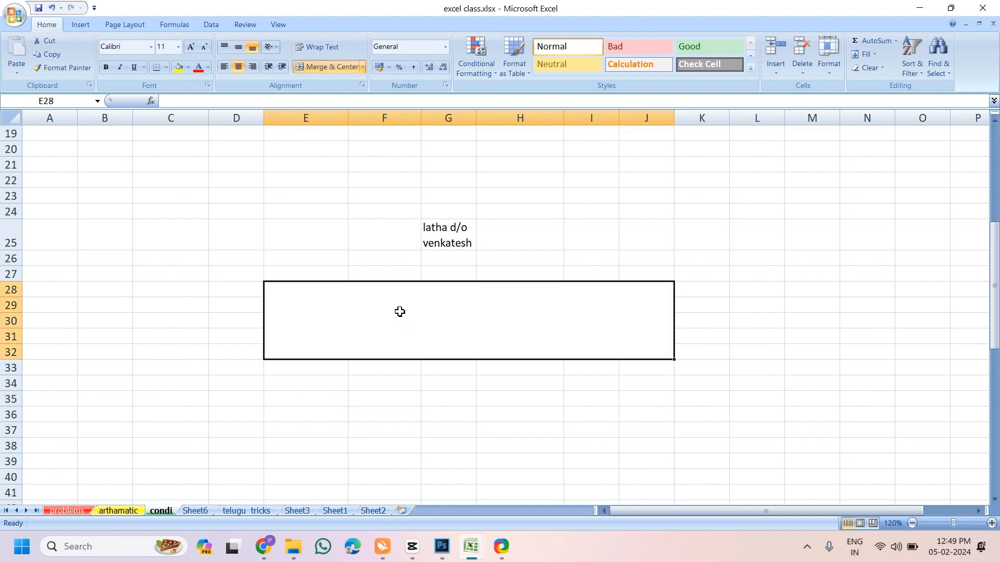
pyautogui.write('ltha')
pyautogui.press('BackSpace')
pyautogui.press('BackSpace')
pyautogui.press('BackSpace')
pyautogui.write('ath')
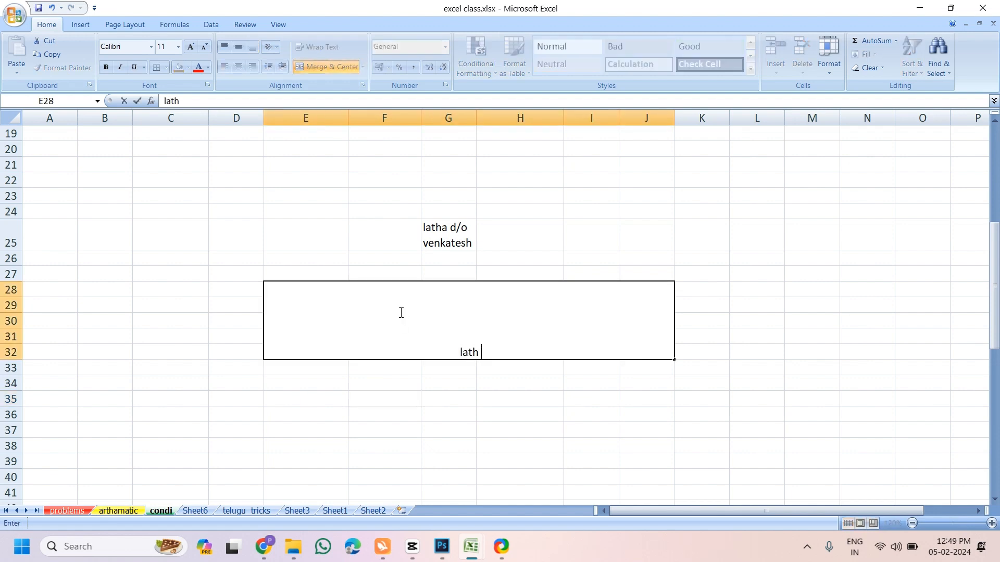
pyautogui.write('a')
pyautogui.click(436, 421)
pyautogui.click(415, 313)
pyautogui.click(238, 47)
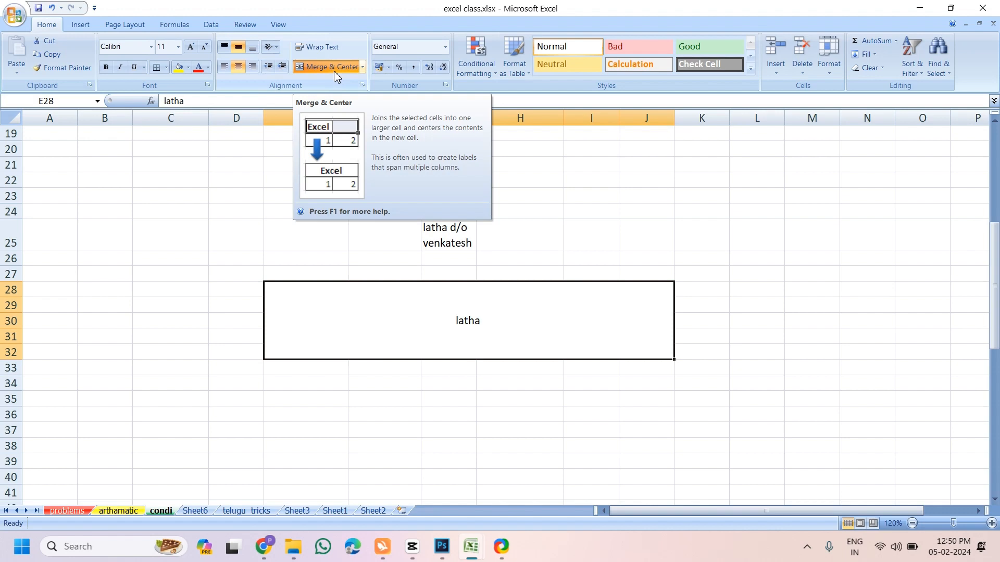
pyautogui.scroll(6, 382, 276)
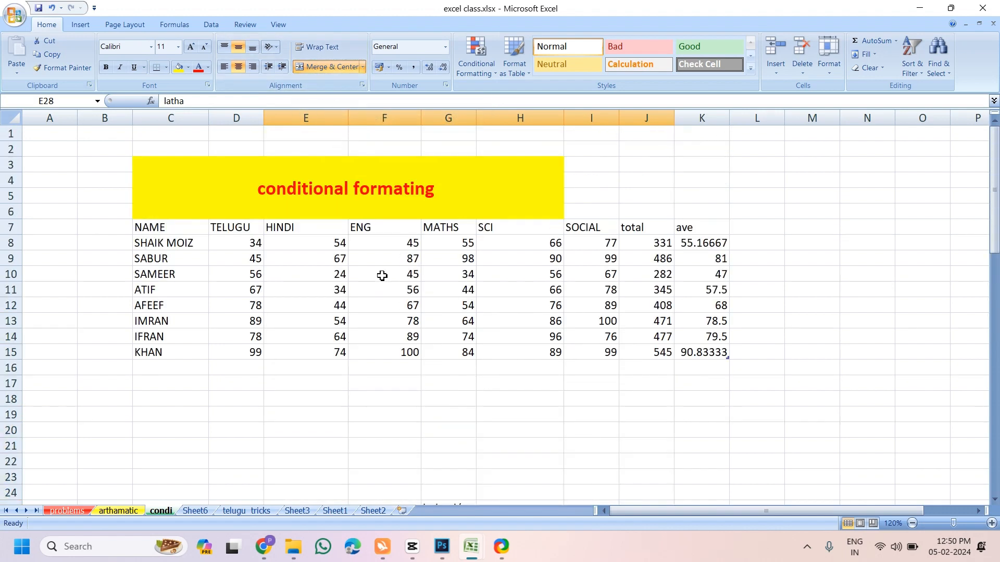
pyautogui.click(278, 193)
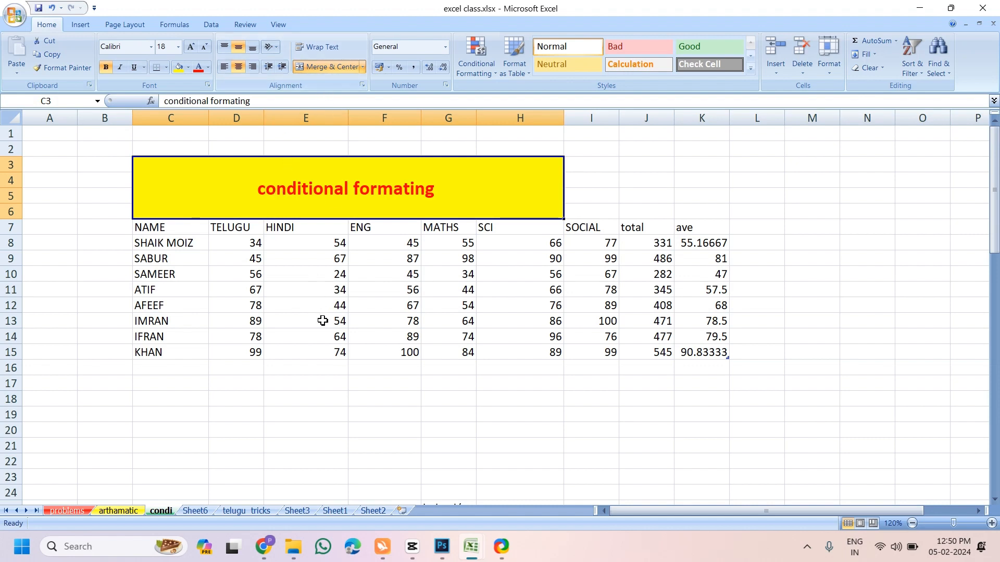
pyautogui.click(335, 432)
pyautogui.scroll(-4, 335, 432)
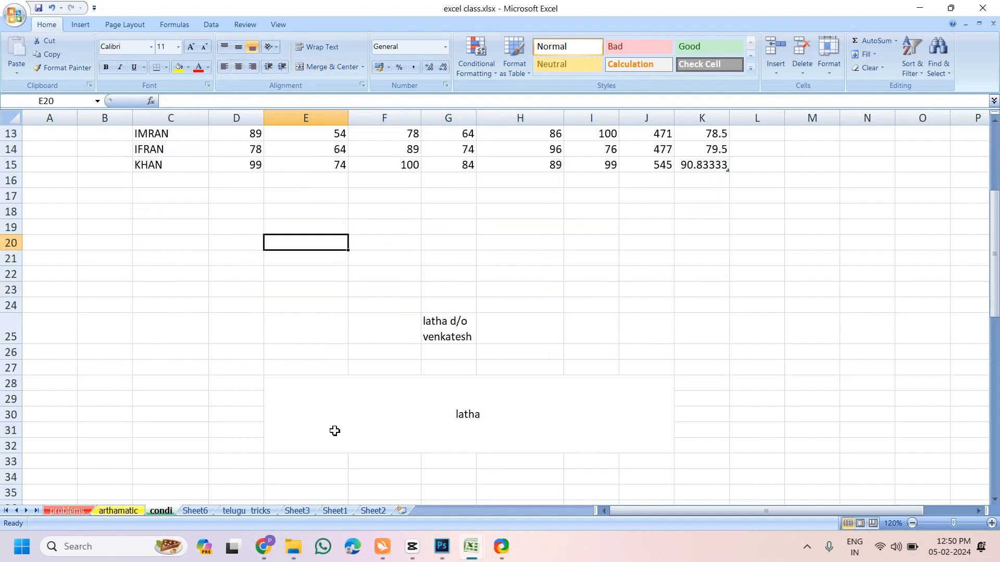
pyautogui.click(384, 425)
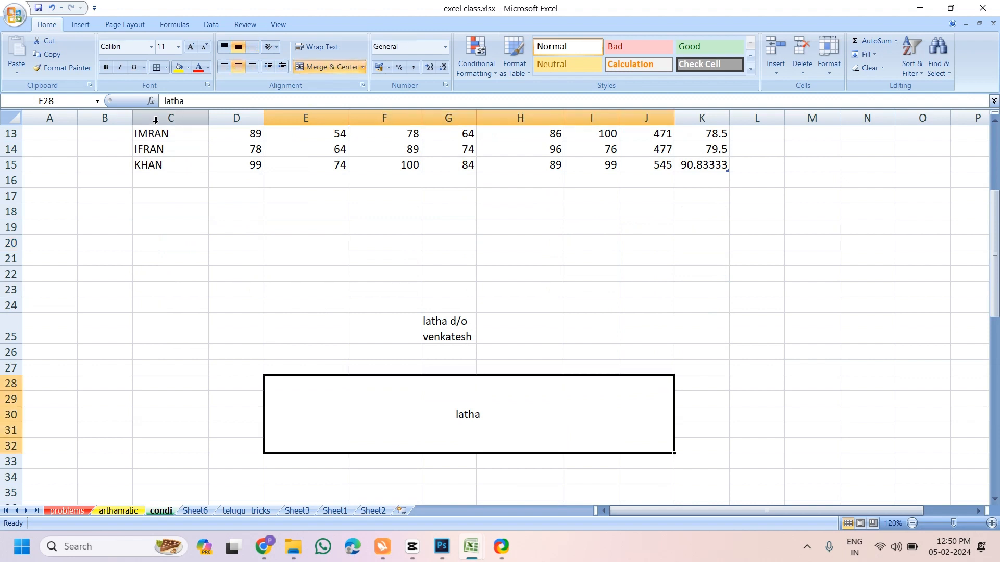
pyautogui.click(191, 47)
pyautogui.click(191, 47)
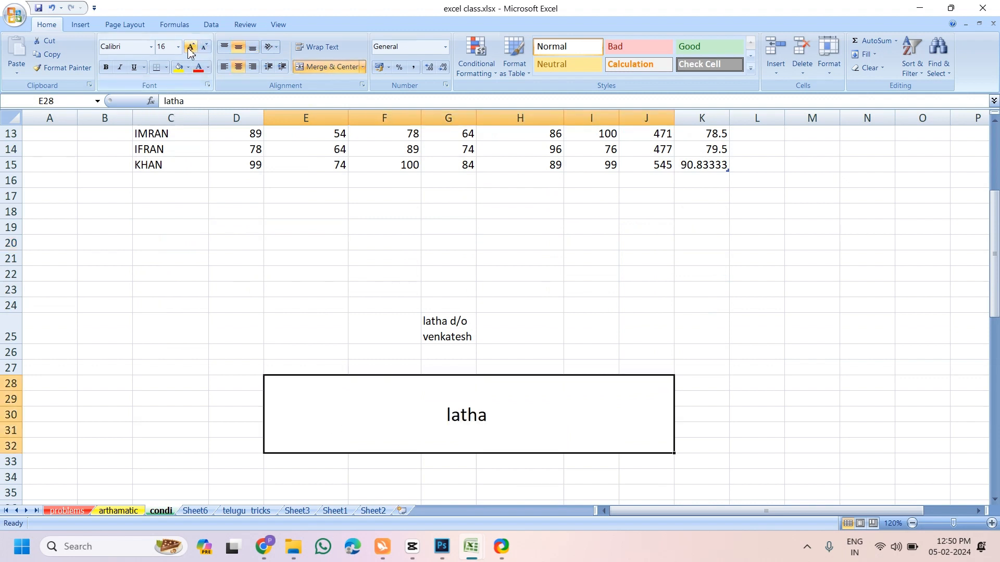
pyautogui.click(190, 47)
pyautogui.click(190, 47)
pyautogui.click(191, 47)
pyautogui.click(191, 47)
pyautogui.click(191, 47)
pyautogui.click(190, 47)
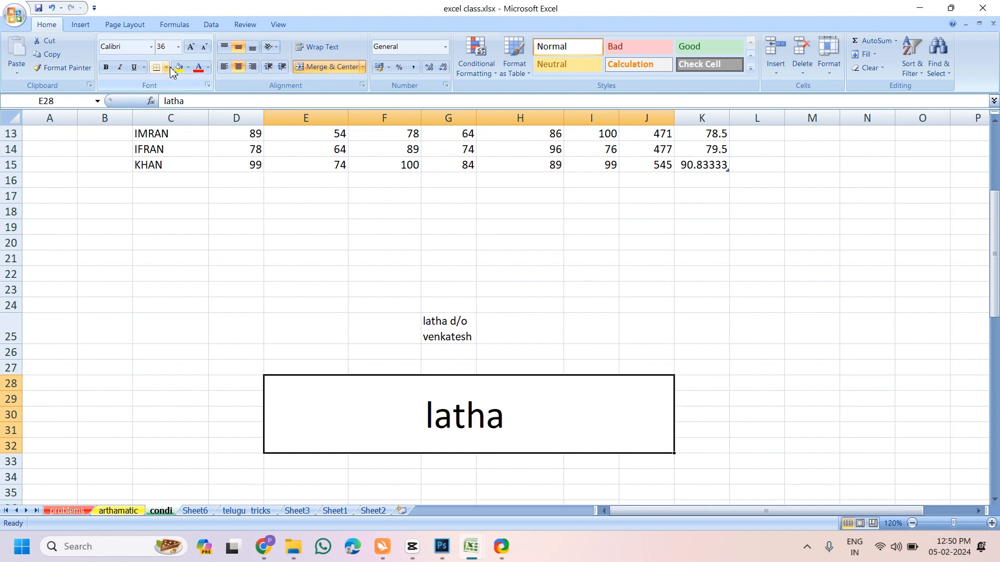
pyautogui.click(179, 67)
pyautogui.click(198, 66)
pyautogui.scroll(3, 317, 335)
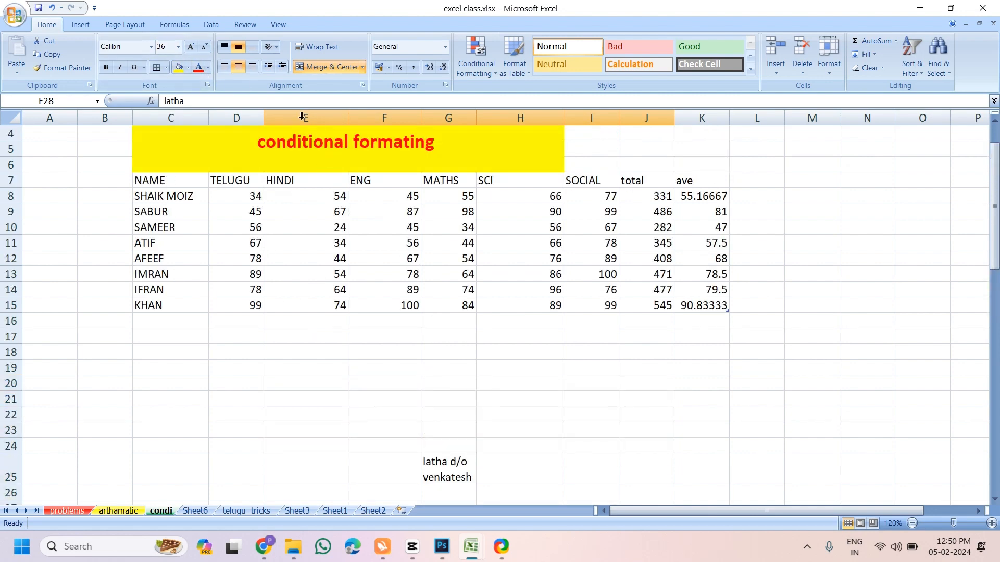
pyautogui.scroll(1, 263, 292)
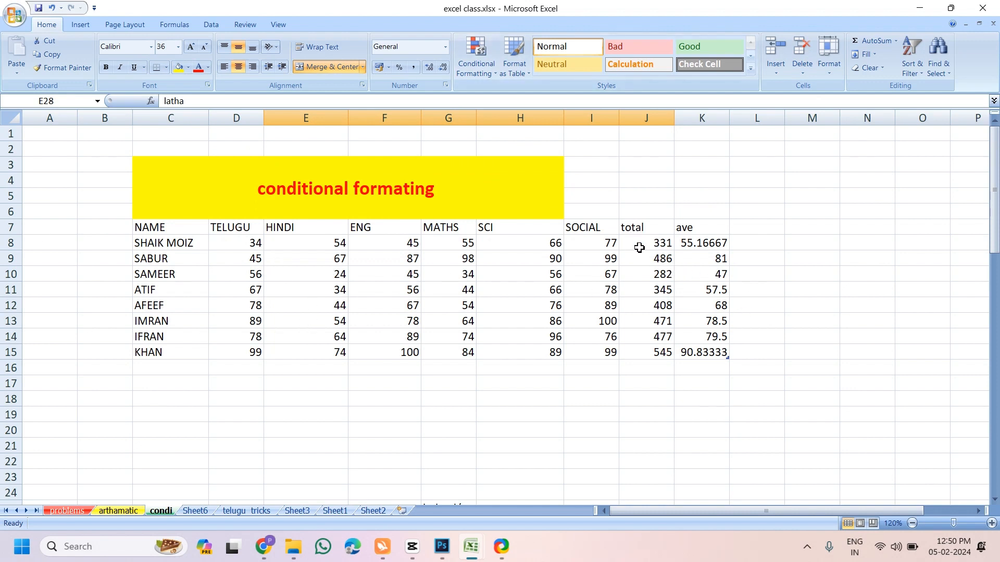
# Clear the total and ave values in J8:K15
pyautogui.moveTo(641, 247); pyautogui.dragTo(713, 346)
pyautogui.press('Delete')
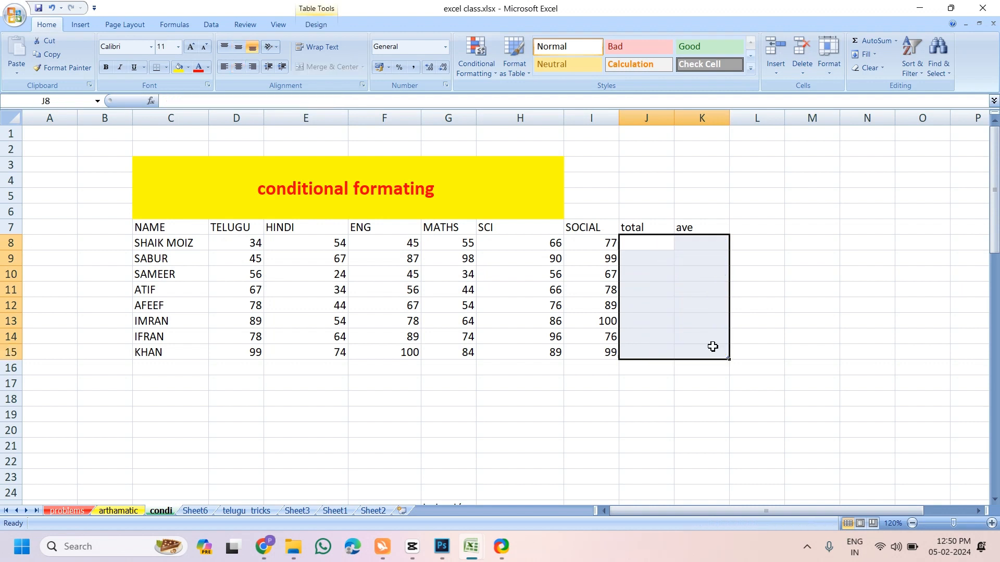
pyautogui.click(724, 385)
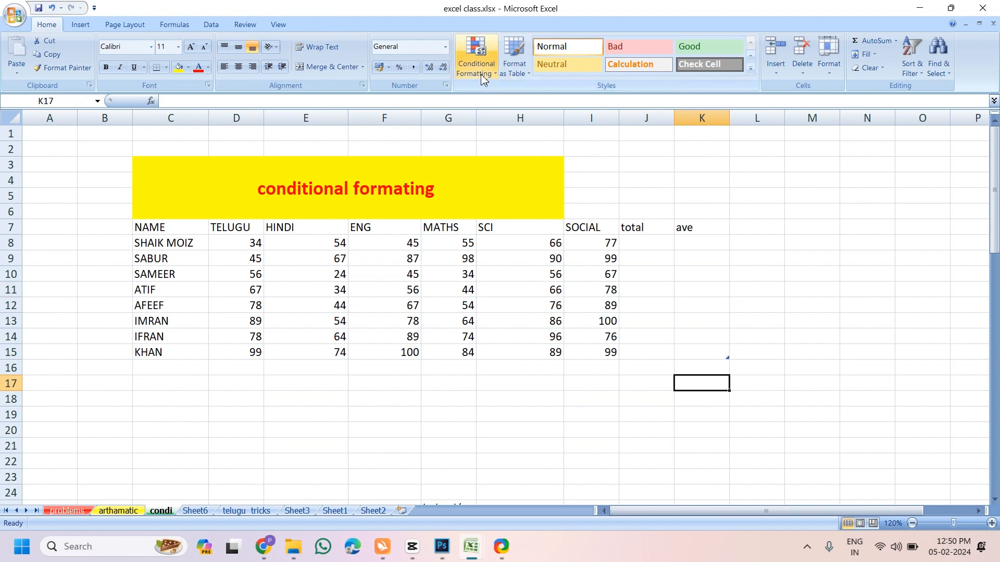
# Review the table, headings and student names, then select the marks range D8:I15
pyautogui.moveTo(157, 227); pyautogui.dragTo(580, 359)
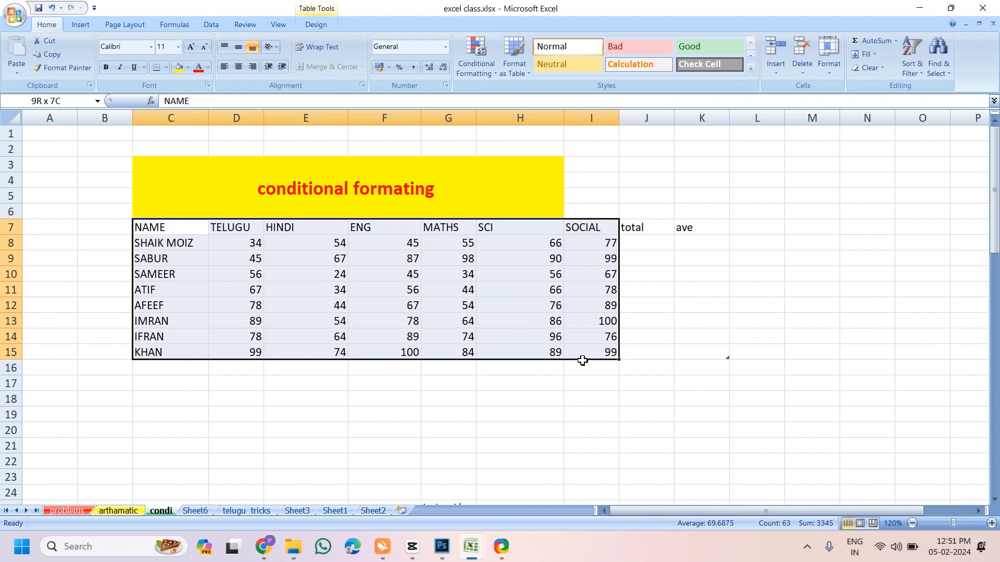
pyautogui.click(520, 413)
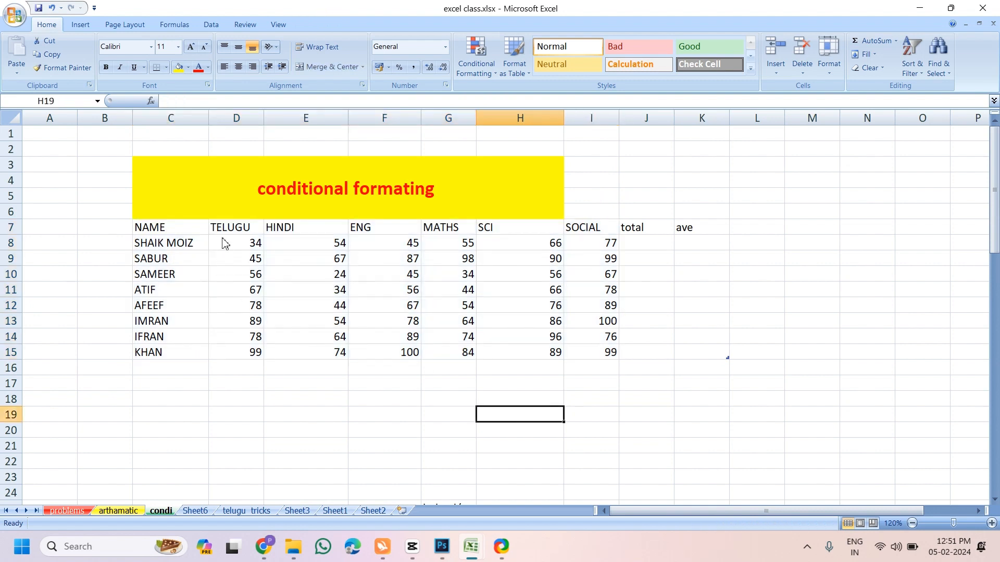
pyautogui.click(307, 228)
pyautogui.click(364, 229)
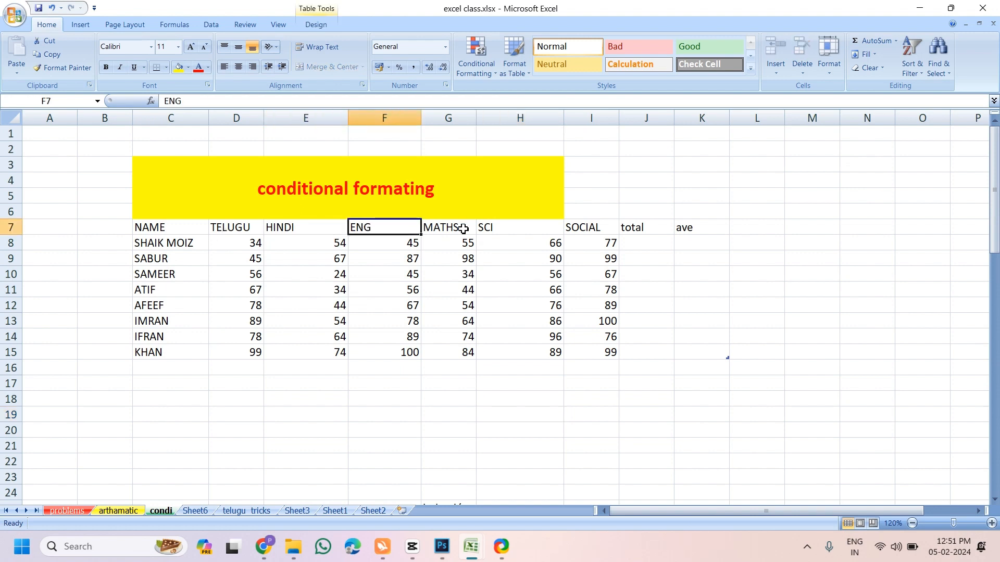
pyautogui.click(552, 229)
pyautogui.click(610, 232)
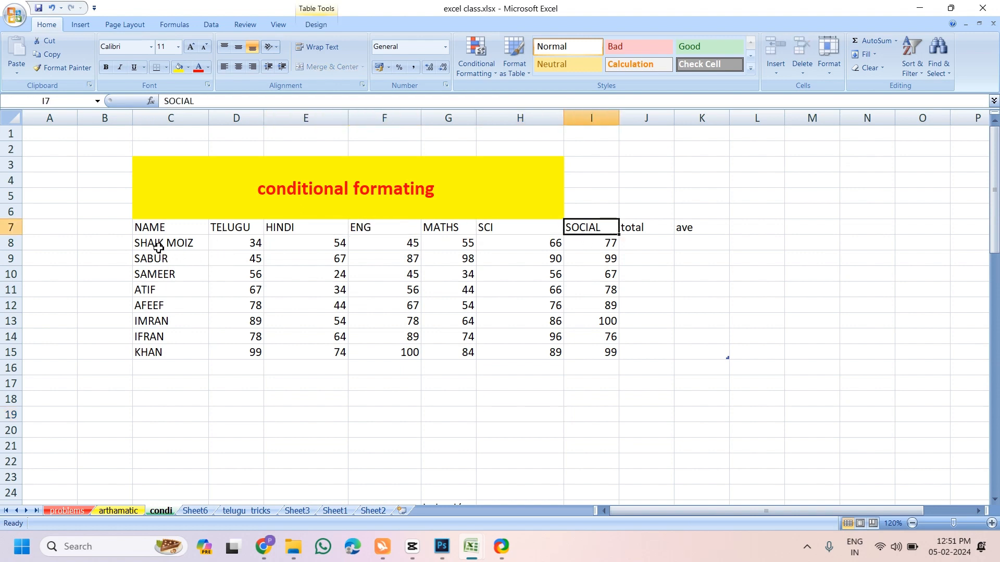
pyautogui.moveTo(156, 245); pyautogui.dragTo(156, 358)
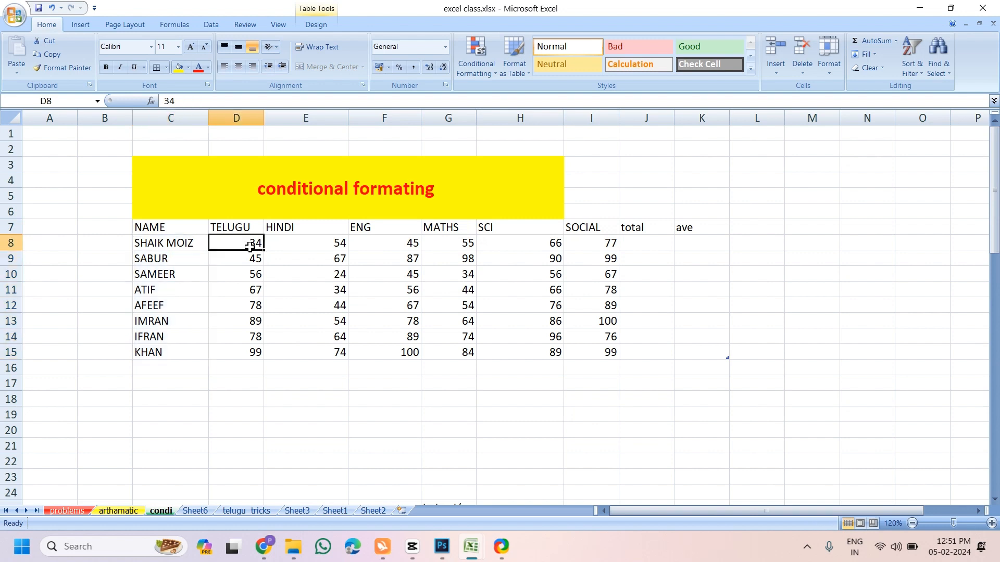
pyautogui.moveTo(240, 243); pyautogui.dragTo(593, 355)
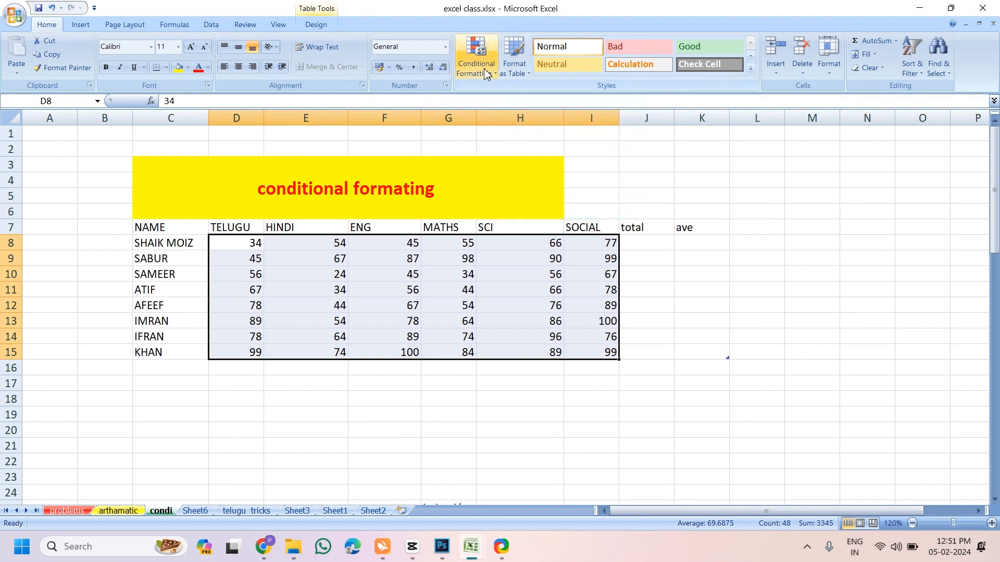
# Preview a Greater Than 70 highlight rule, trying yellow and then green fill formats
pyautogui.click(485, 73)
pyautogui.moveTo(504, 101)
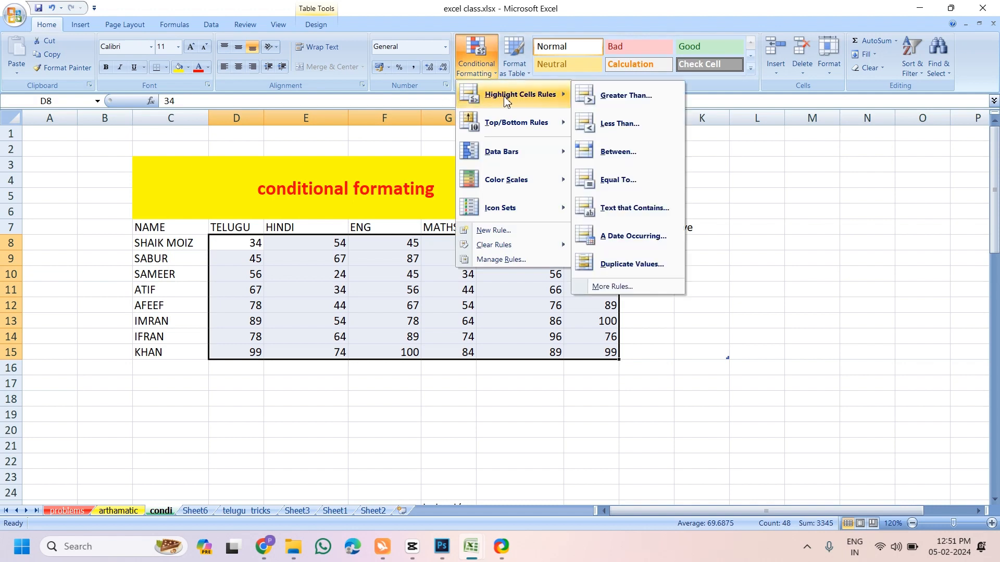
pyautogui.click(616, 98)
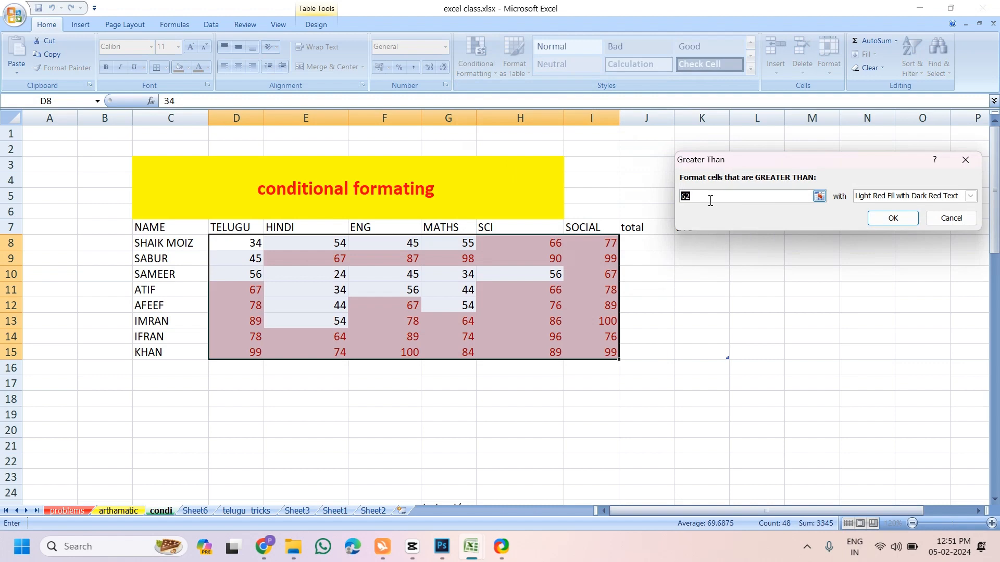
pyautogui.write('70')
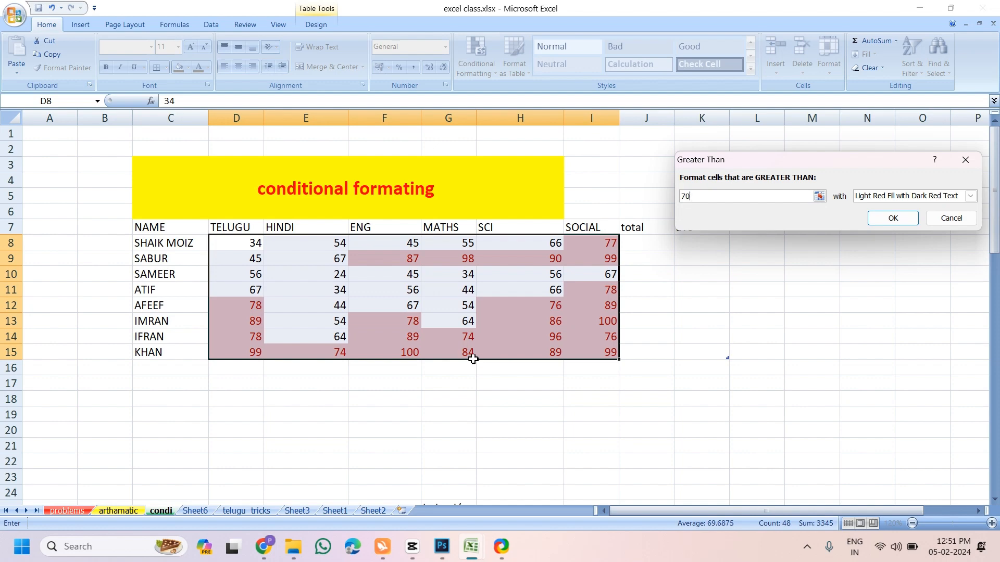
pyautogui.click(970, 197)
pyautogui.click(904, 216)
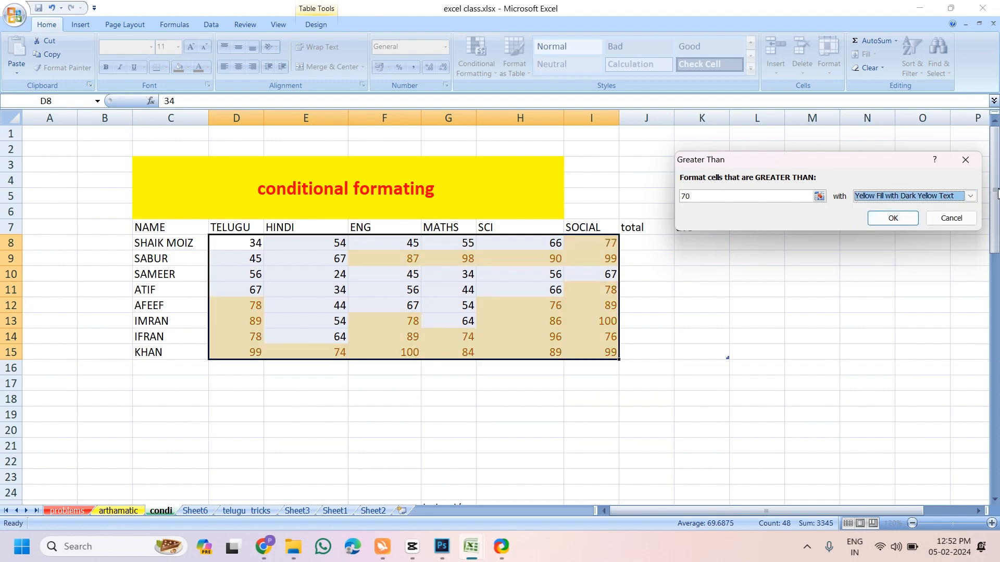
pyautogui.click(970, 196)
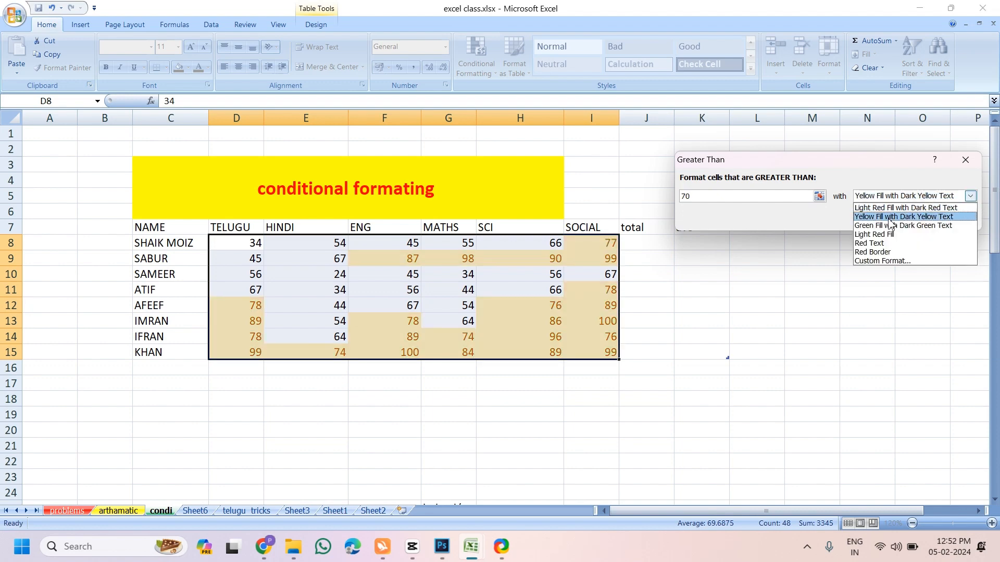
pyautogui.click(889, 218)
pyautogui.click(971, 196)
pyautogui.click(893, 217)
pyautogui.click(971, 196)
pyautogui.click(896, 226)
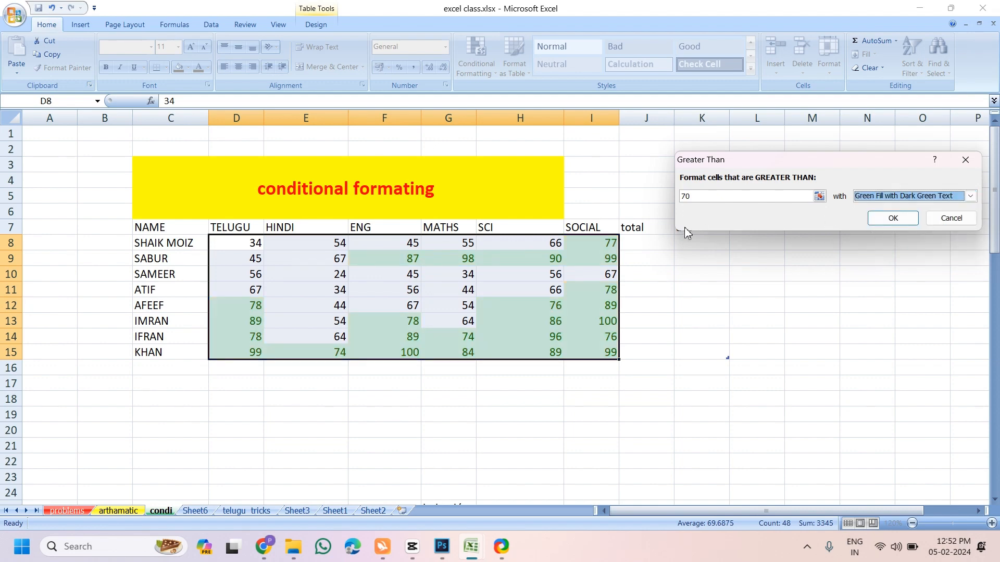
# Preview the threshold 90 with light red fill, cancel the rule, and reopen Conditional Formatting
pyautogui.click(702, 196)
pyautogui.press('BackSpace')
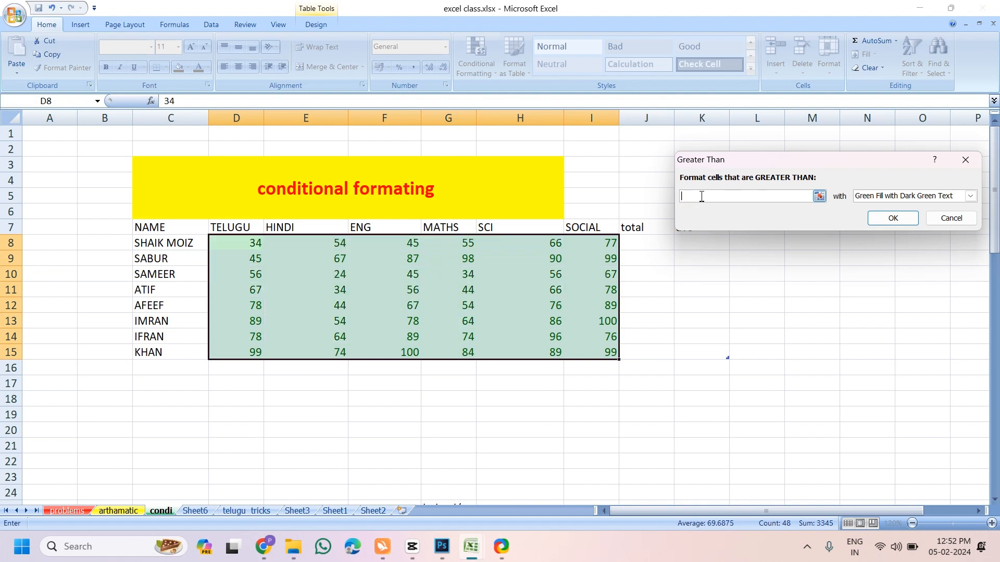
pyautogui.write('90')
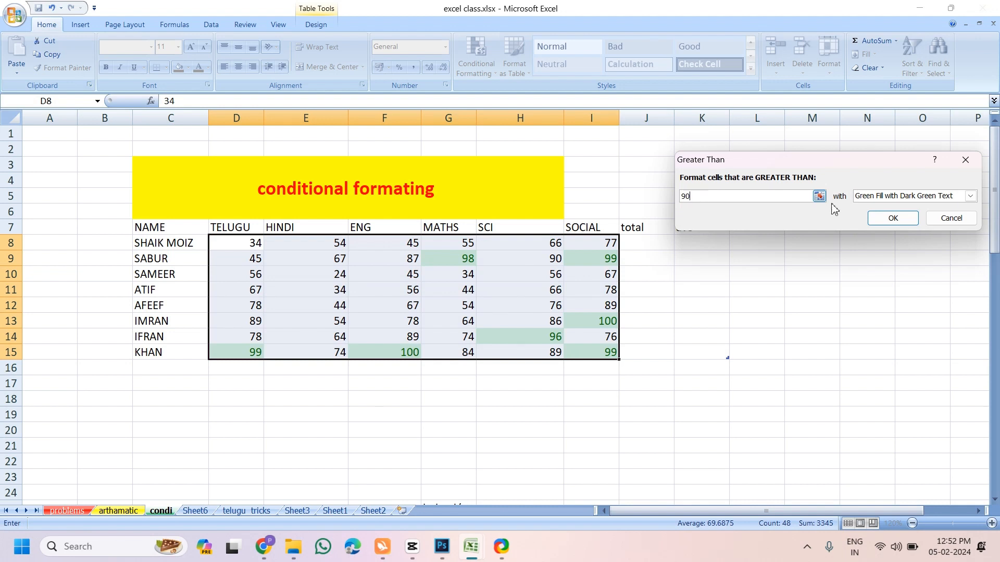
pyautogui.click(971, 197)
pyautogui.click(905, 206)
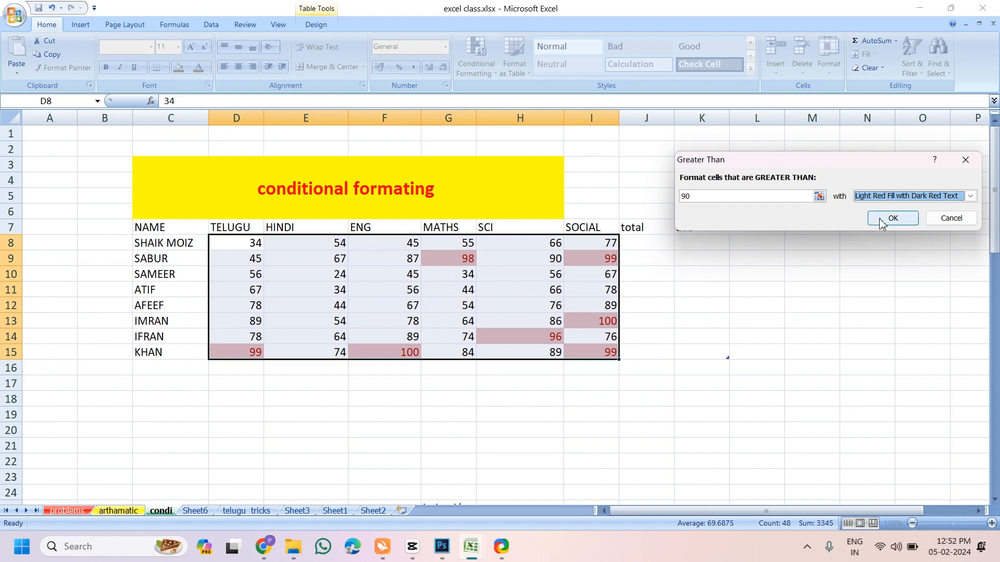
pyautogui.click(947, 223)
pyautogui.click(477, 57)
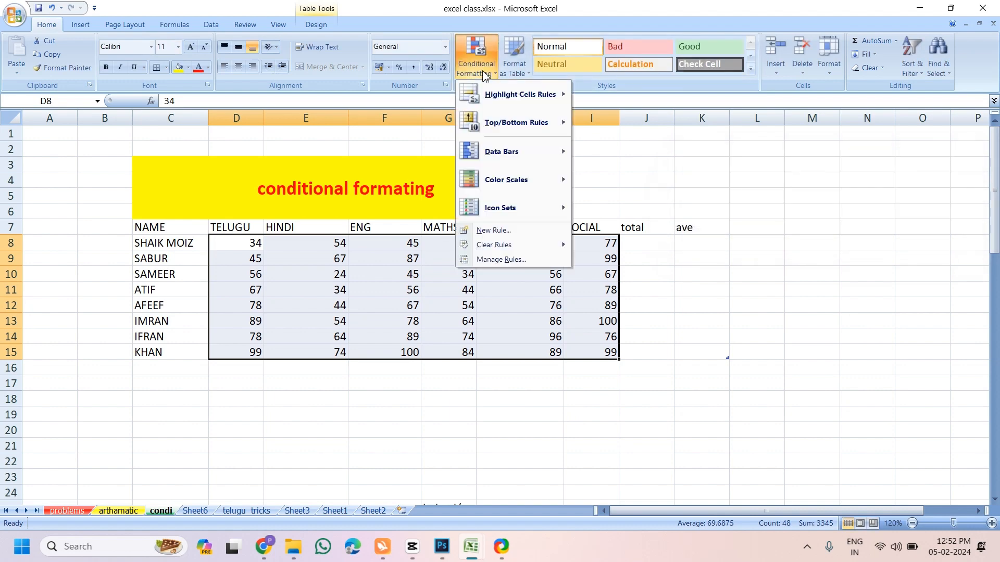
pyautogui.moveTo(510, 92)
pyautogui.click(615, 124)
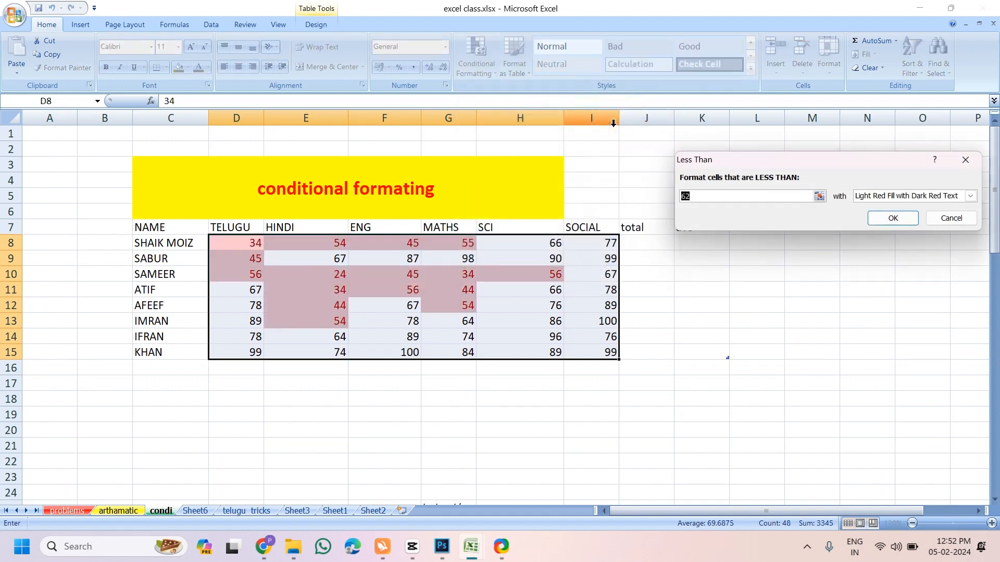
pyautogui.write('35')
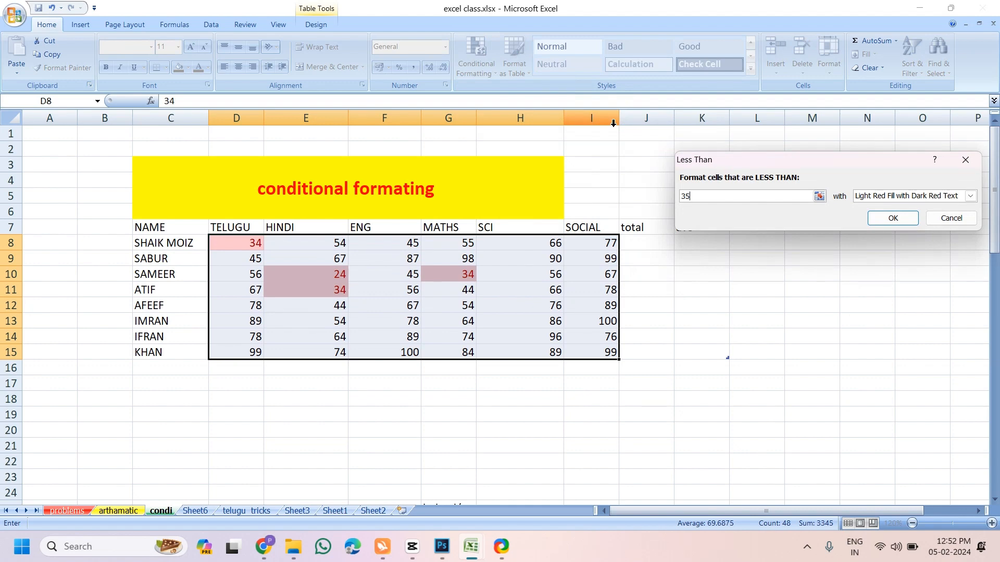
pyautogui.click(951, 219)
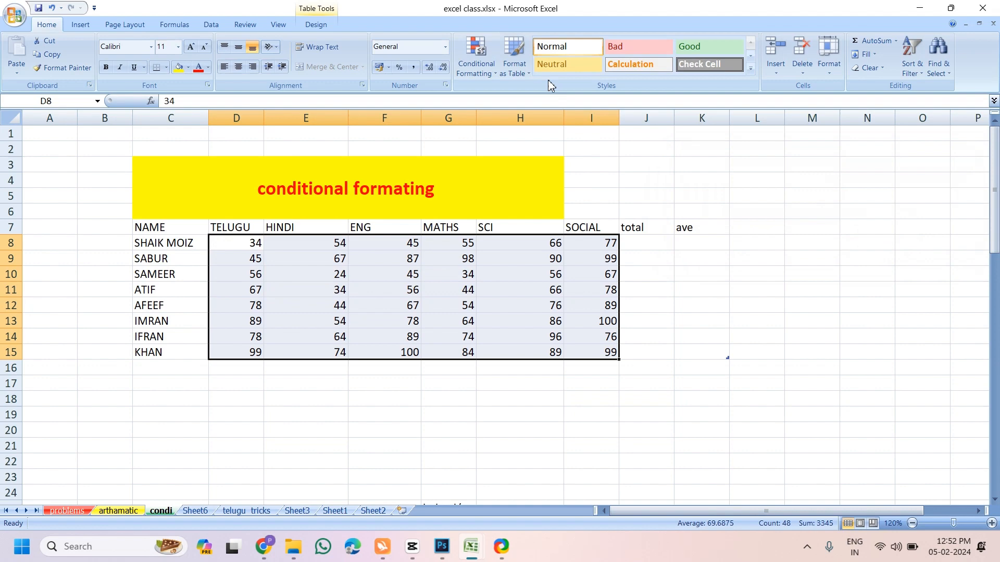
pyautogui.click(489, 74)
pyautogui.moveTo(521, 94)
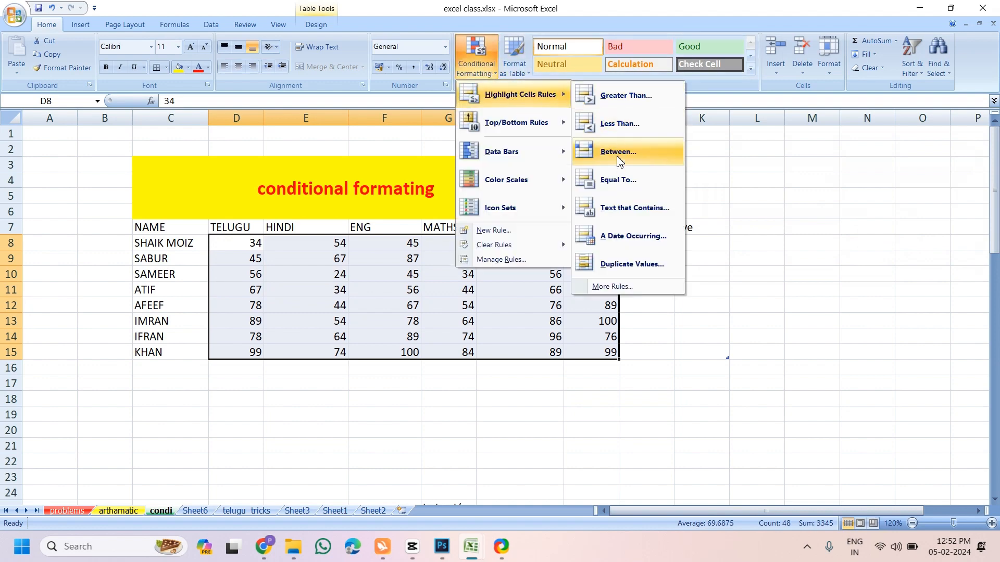
pyautogui.click(618, 152)
pyautogui.write('50')
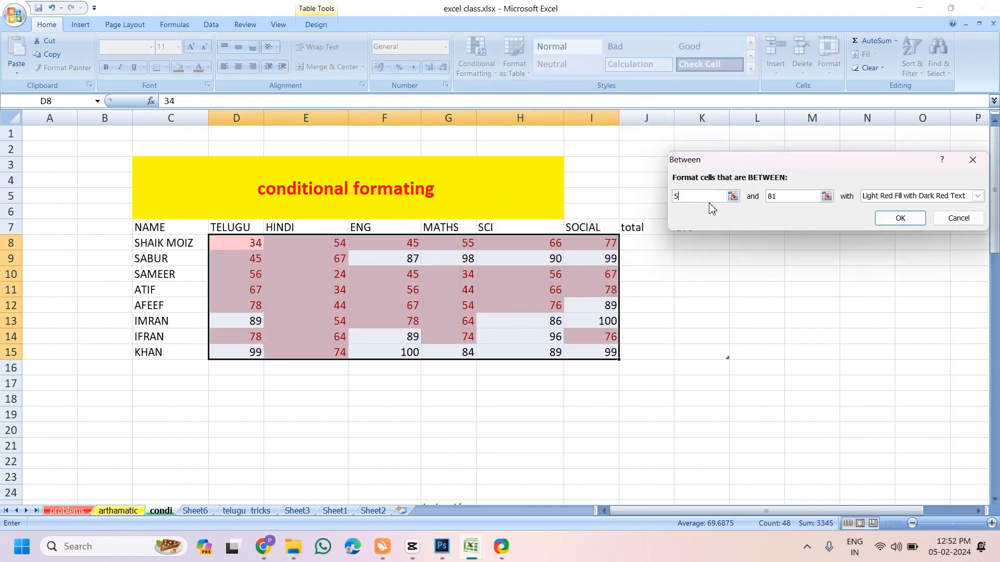
pyautogui.write('5')
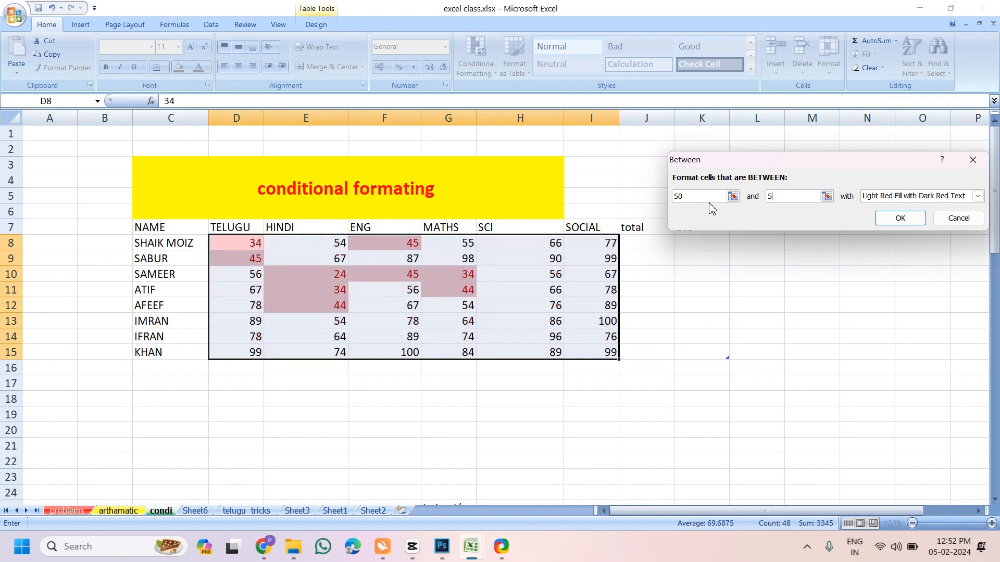
pyautogui.write('0')
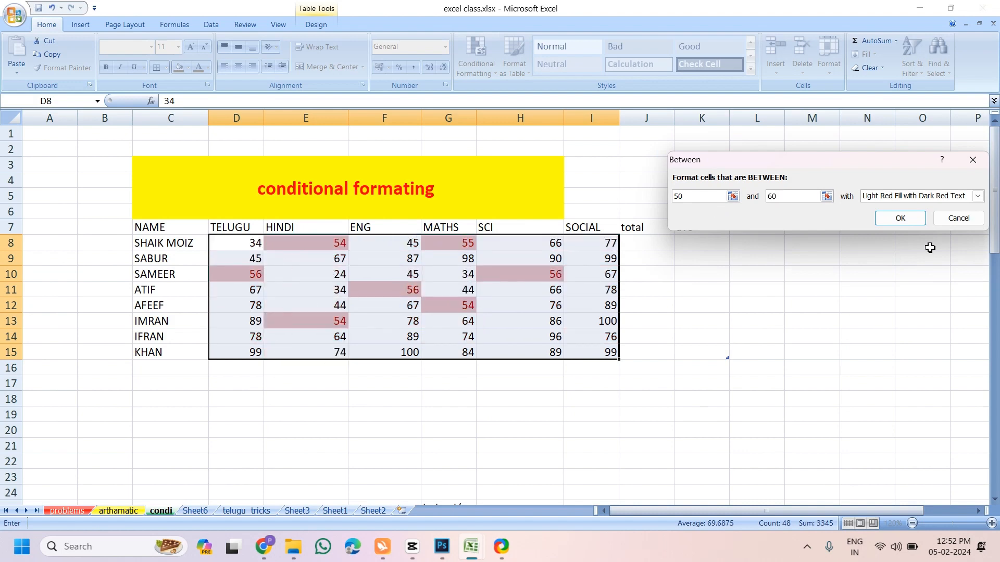
pyautogui.click(960, 219)
pyautogui.click(471, 54)
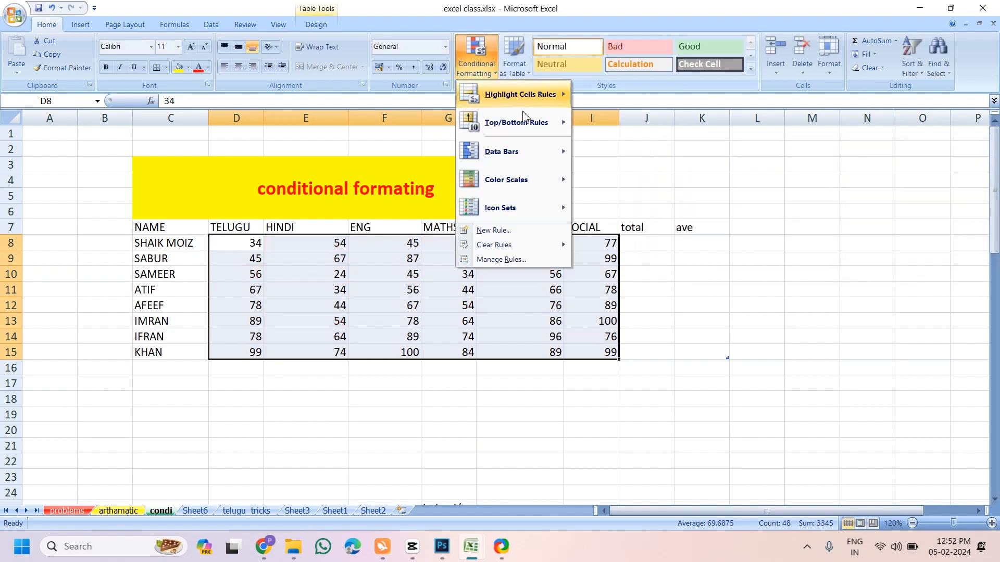
pyautogui.moveTo(558, 95)
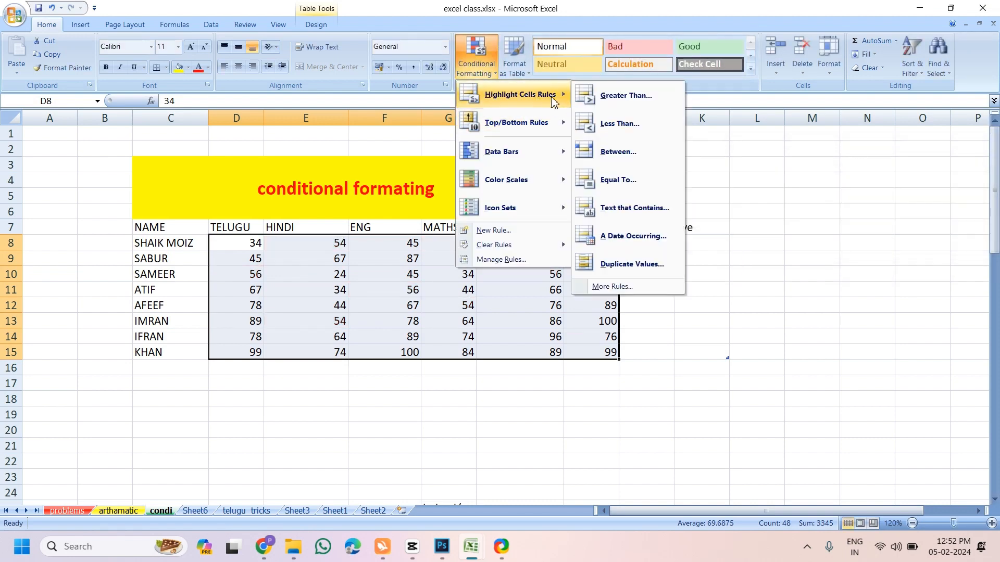
pyautogui.click(627, 178)
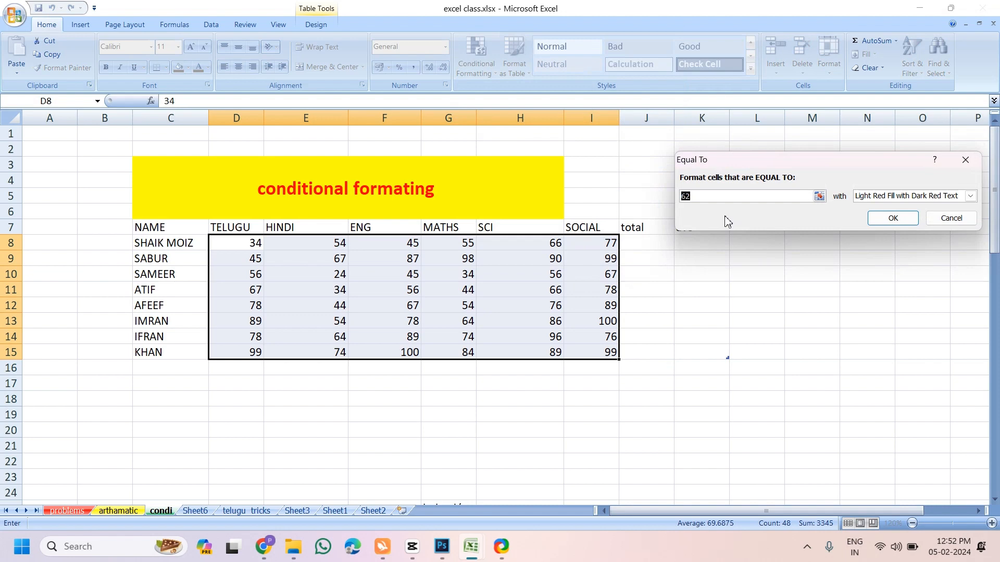
pyautogui.write('90')
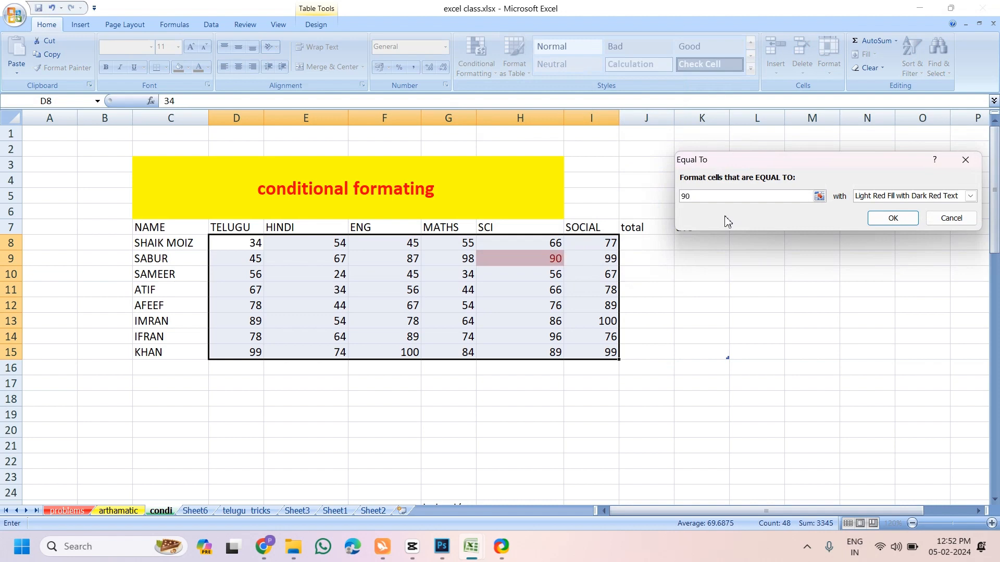
pyautogui.press('BackSpace')
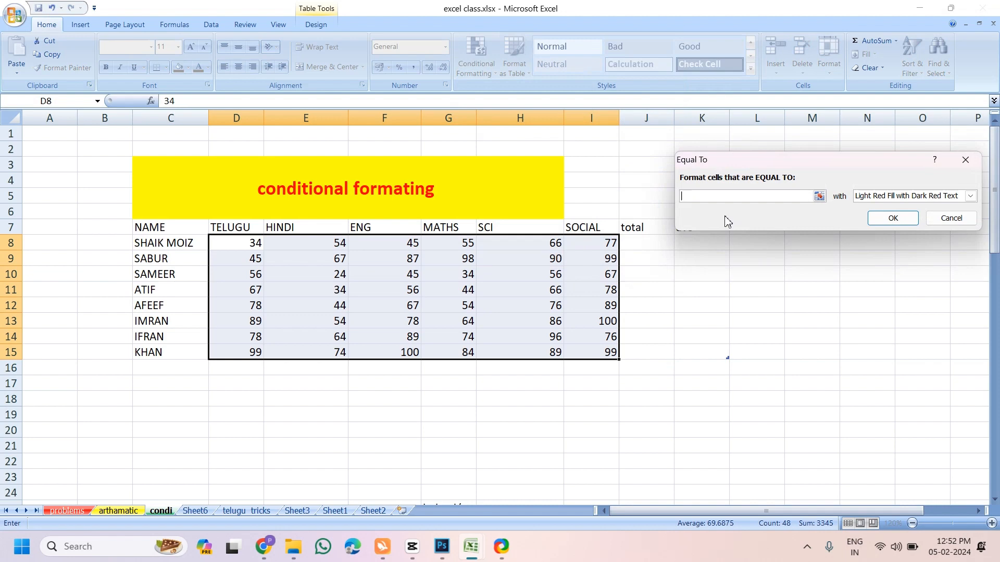
pyautogui.write('54')
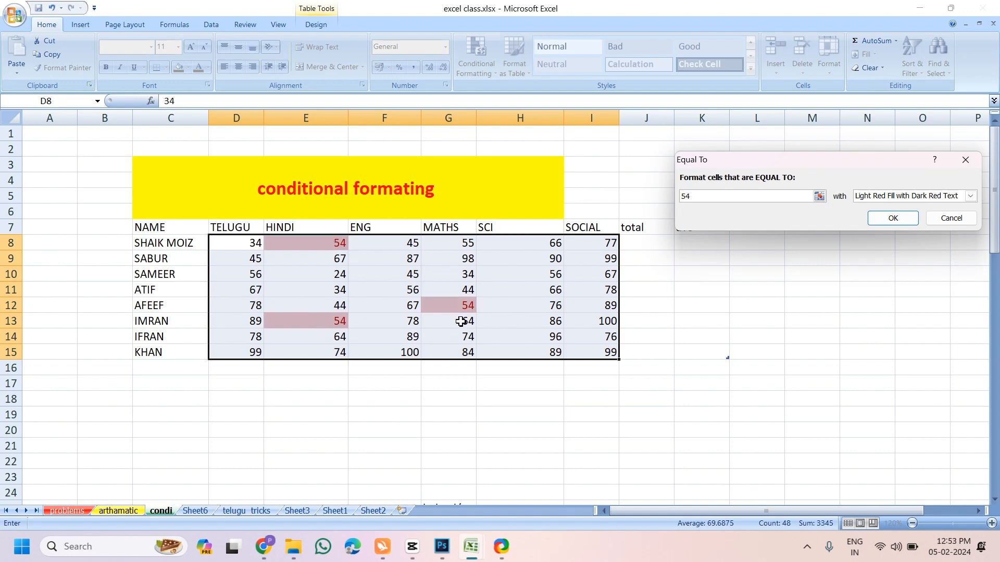
pyautogui.click(951, 219)
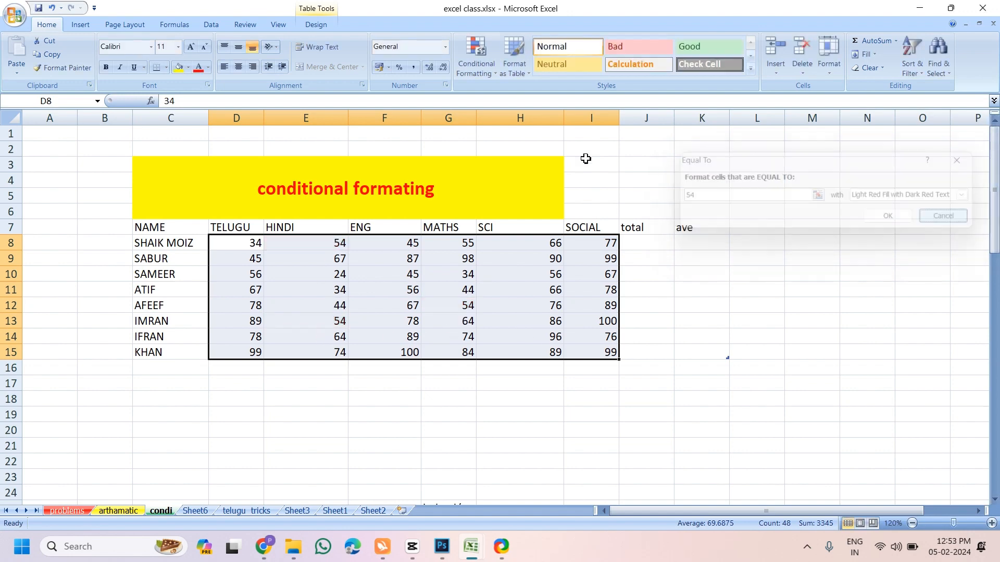
pyautogui.click(476, 57)
pyautogui.moveTo(521, 95)
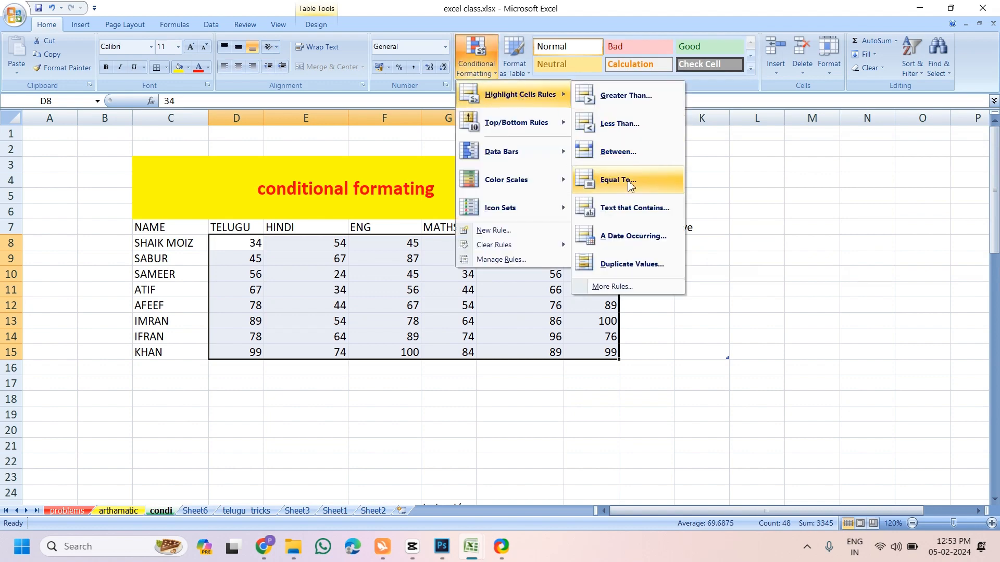
pyautogui.click(631, 268)
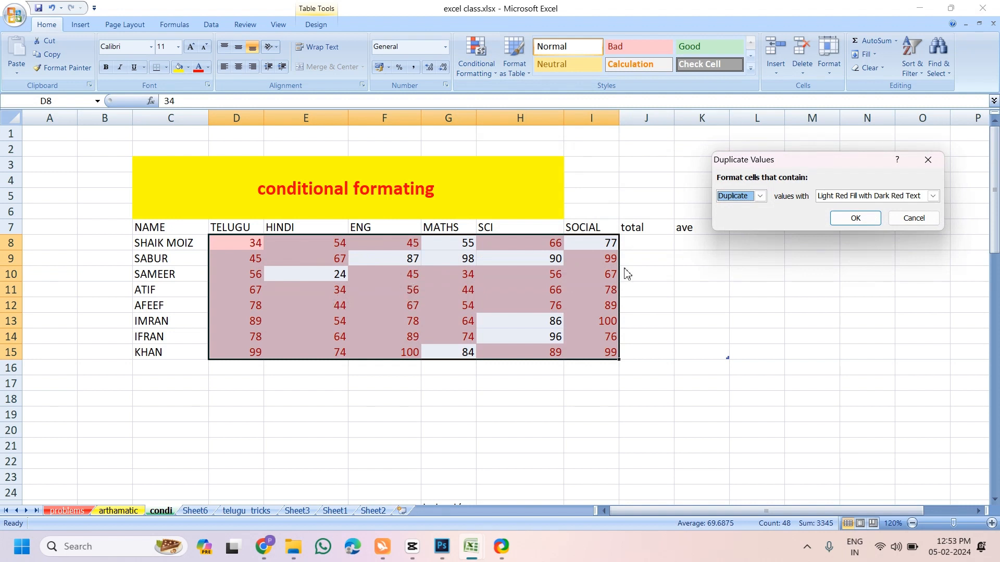
pyautogui.click(760, 196)
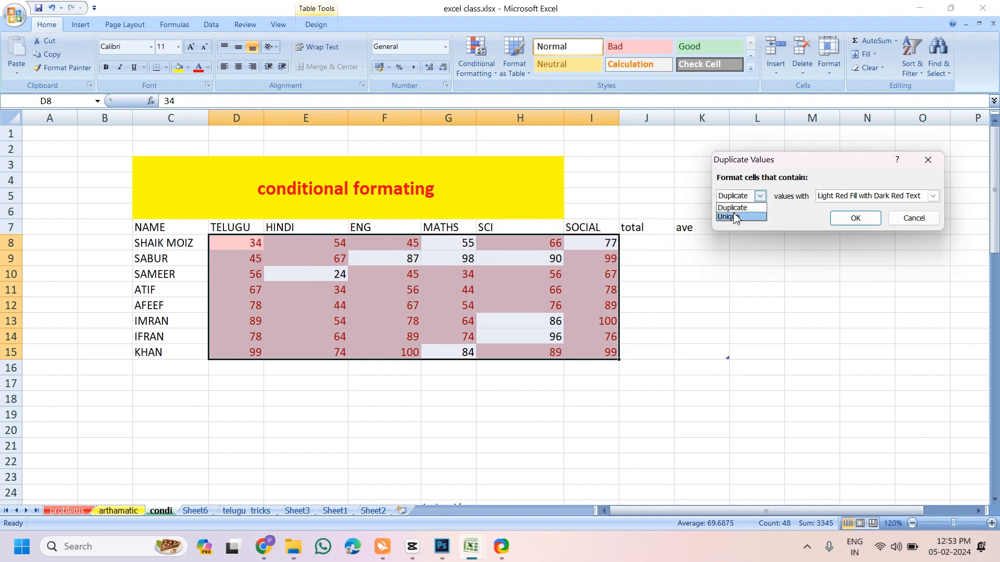
pyautogui.click(736, 218)
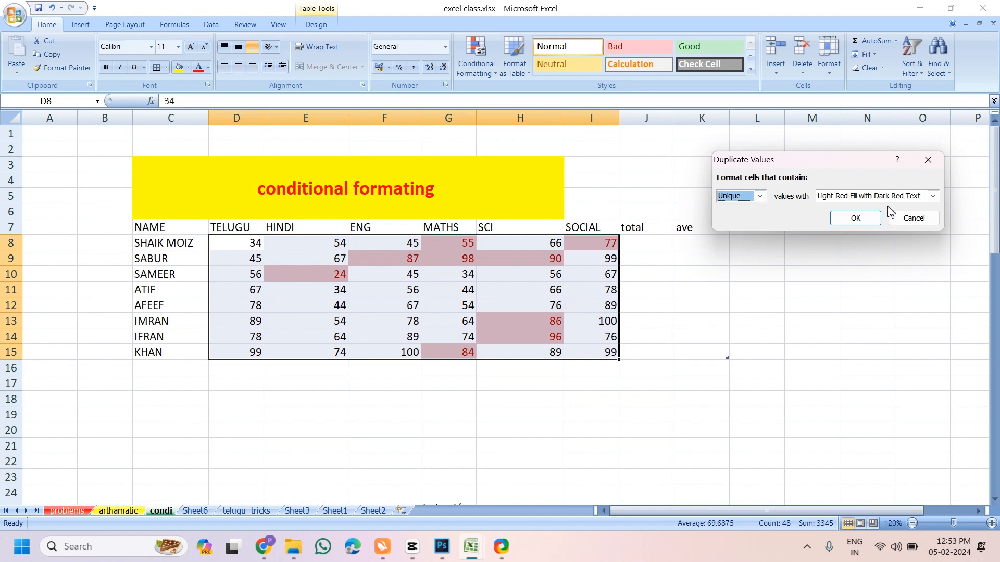
pyautogui.click(914, 218)
pyautogui.click(480, 73)
pyautogui.moveTo(494, 99)
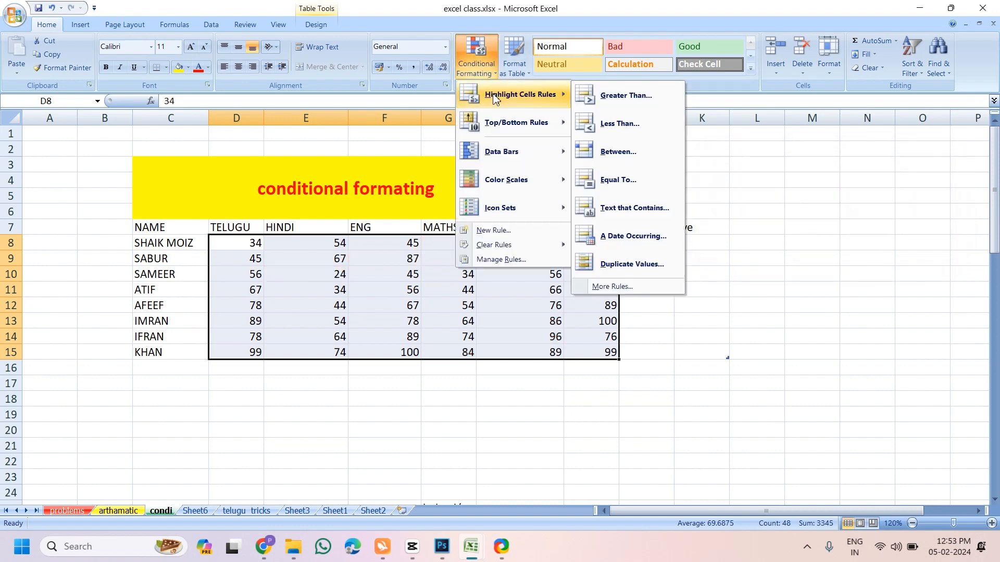
pyautogui.moveTo(494, 125)
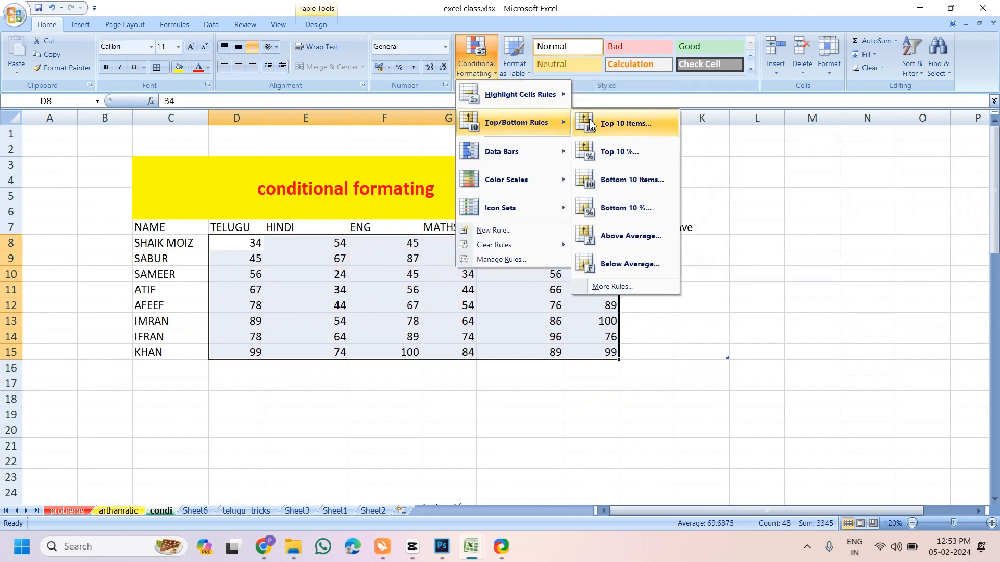
pyautogui.click(623, 125)
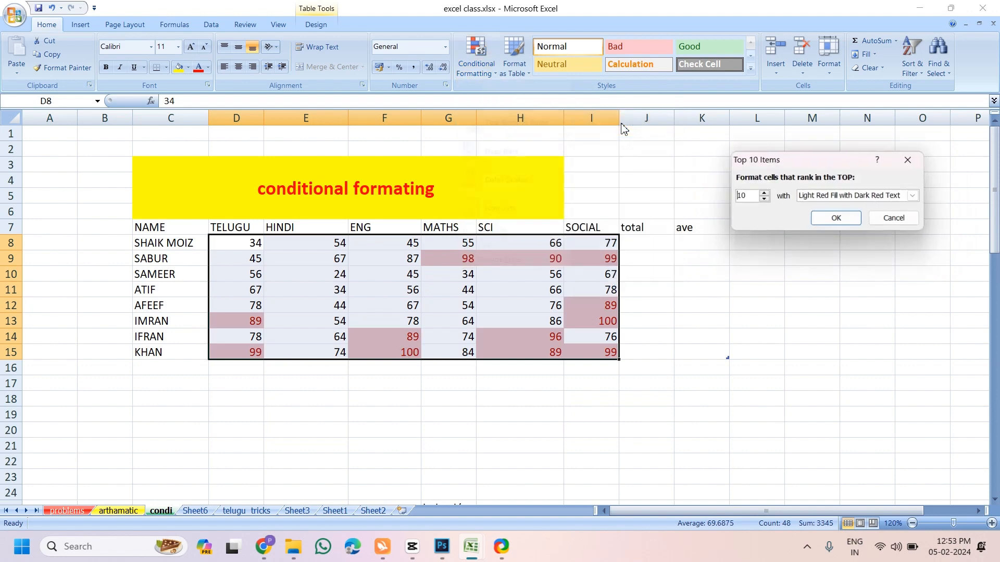
pyautogui.click(764, 200)
pyautogui.click(764, 200)
pyautogui.click(764, 199)
pyautogui.click(764, 199)
pyautogui.click(764, 199)
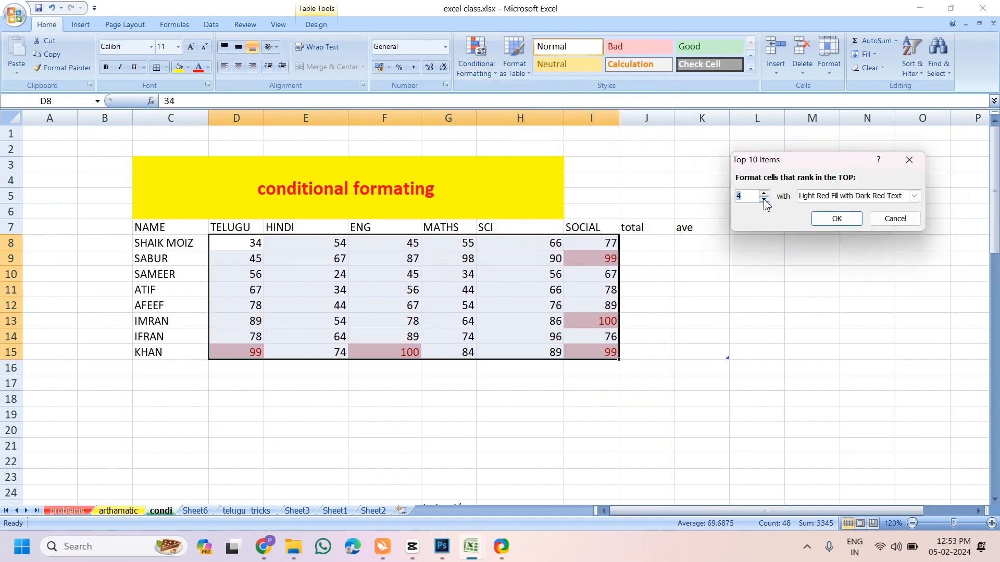
pyautogui.click(764, 200)
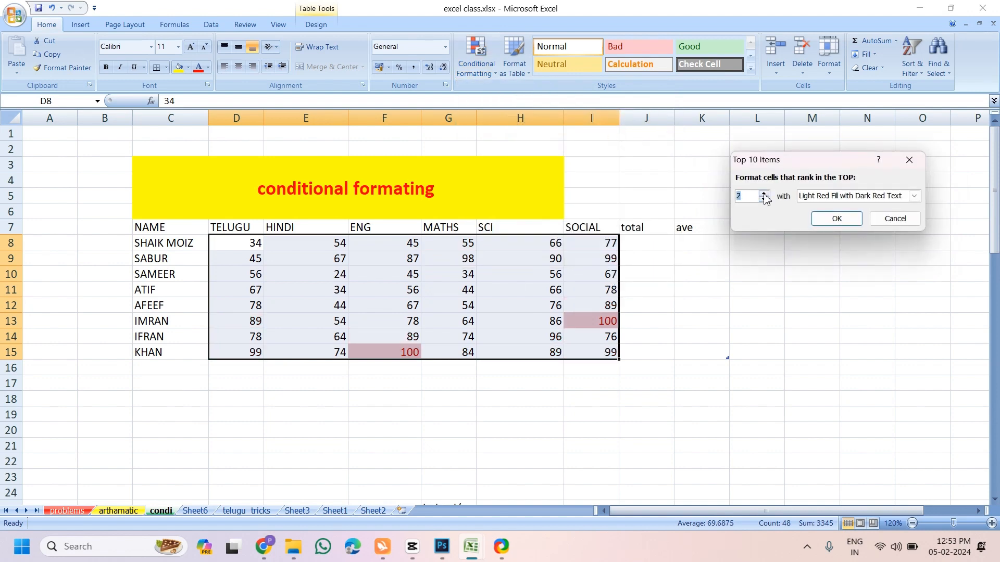
pyautogui.click(764, 194)
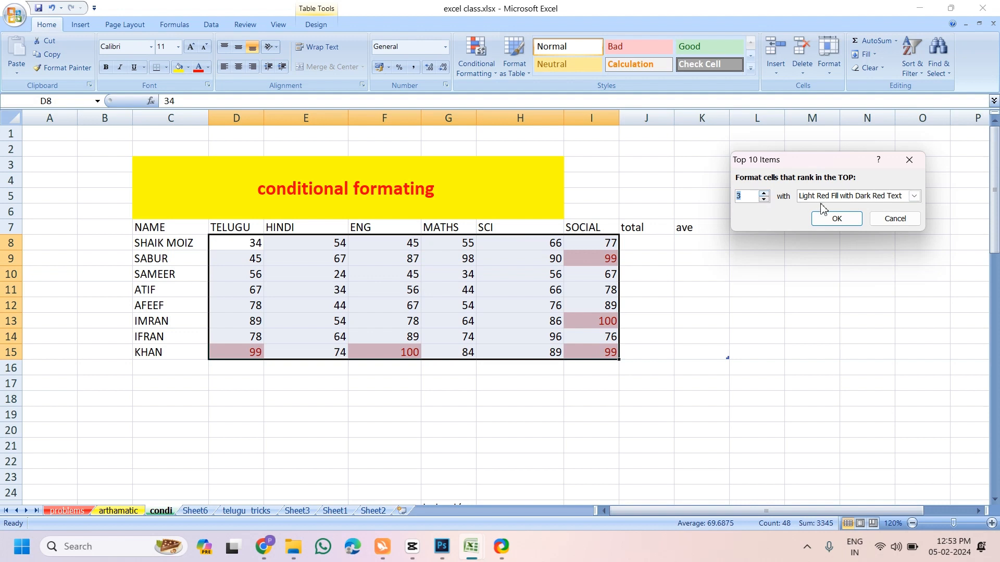
pyautogui.click(764, 194)
pyautogui.click(764, 195)
pyautogui.click(764, 194)
pyautogui.click(764, 194)
pyautogui.click(764, 195)
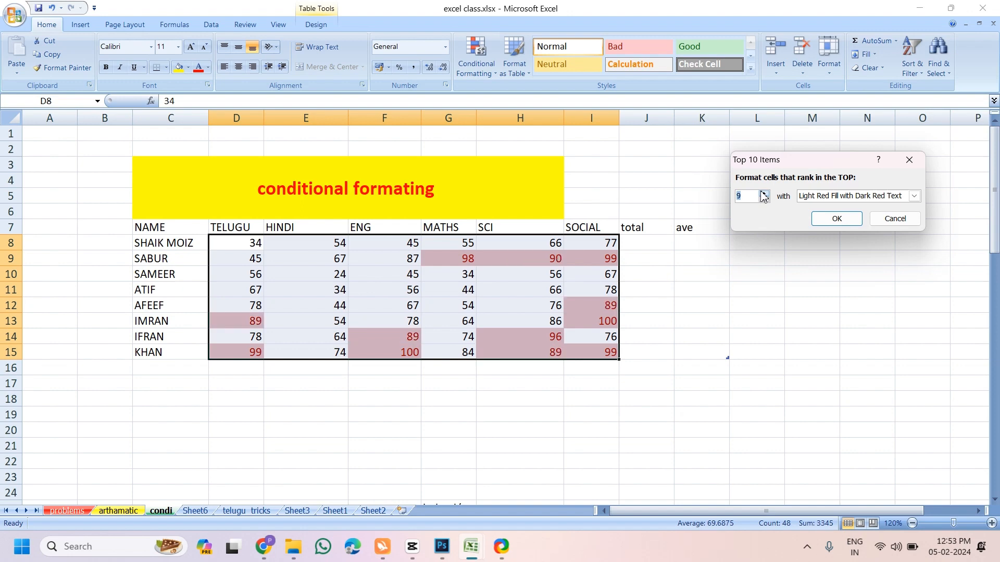
pyautogui.click(896, 219)
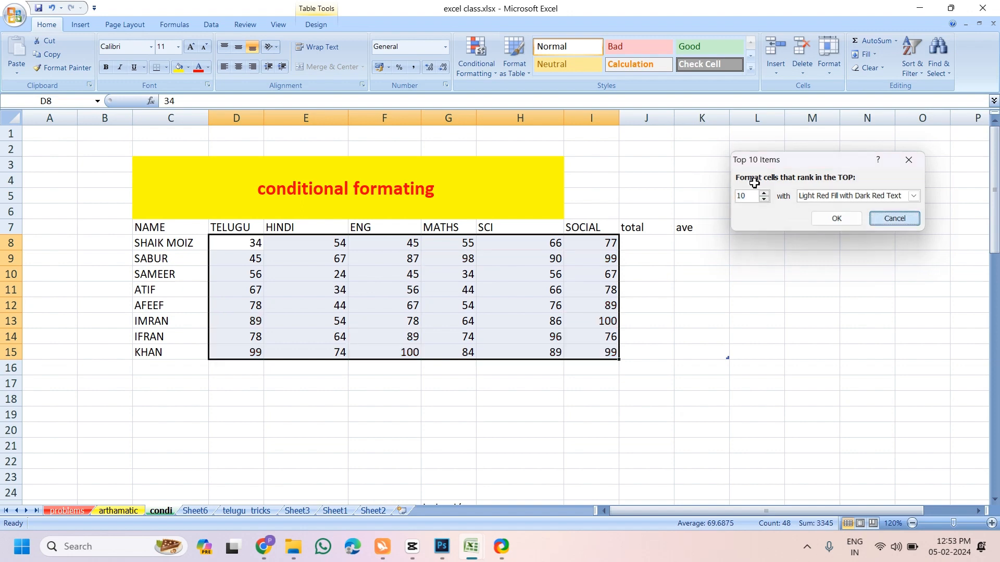
pyautogui.click(476, 66)
pyautogui.moveTo(520, 123)
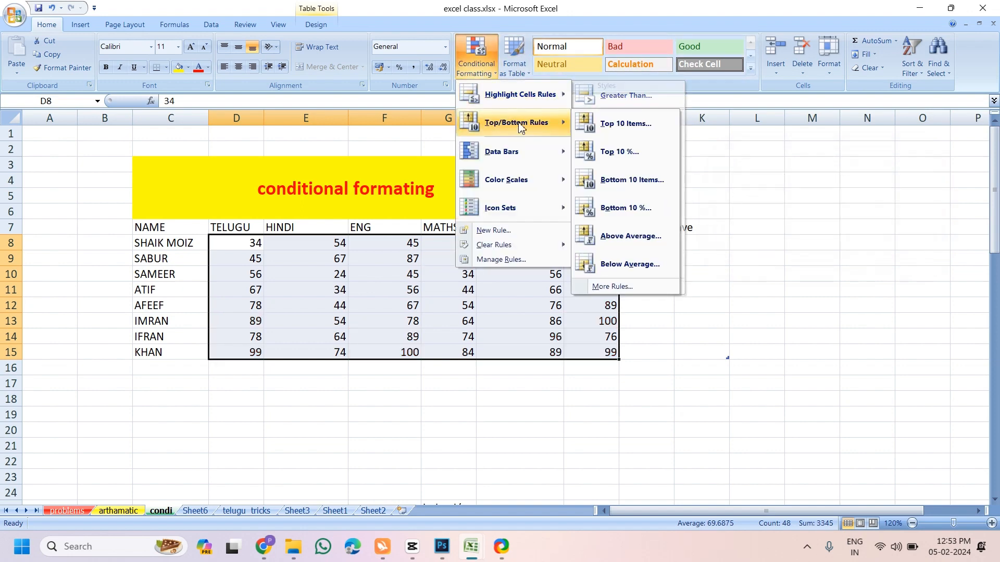
pyautogui.click(619, 152)
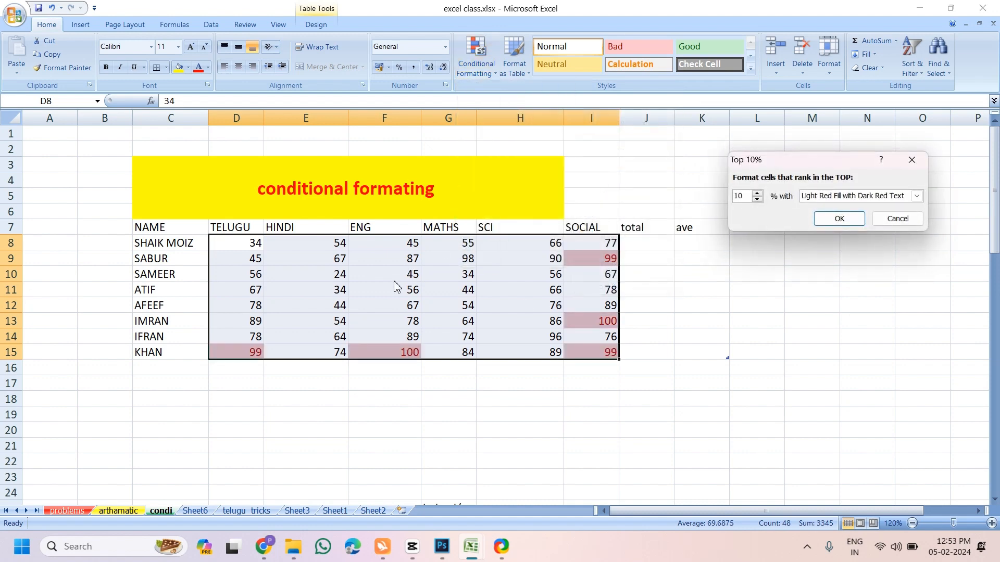
pyautogui.click(888, 220)
pyautogui.click(490, 73)
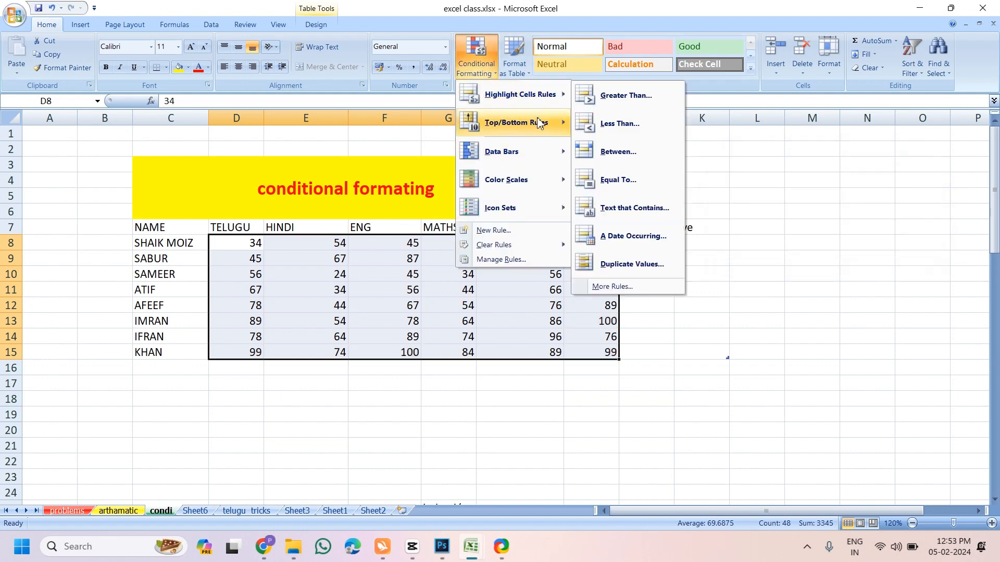
pyautogui.moveTo(540, 125)
pyautogui.click(616, 237)
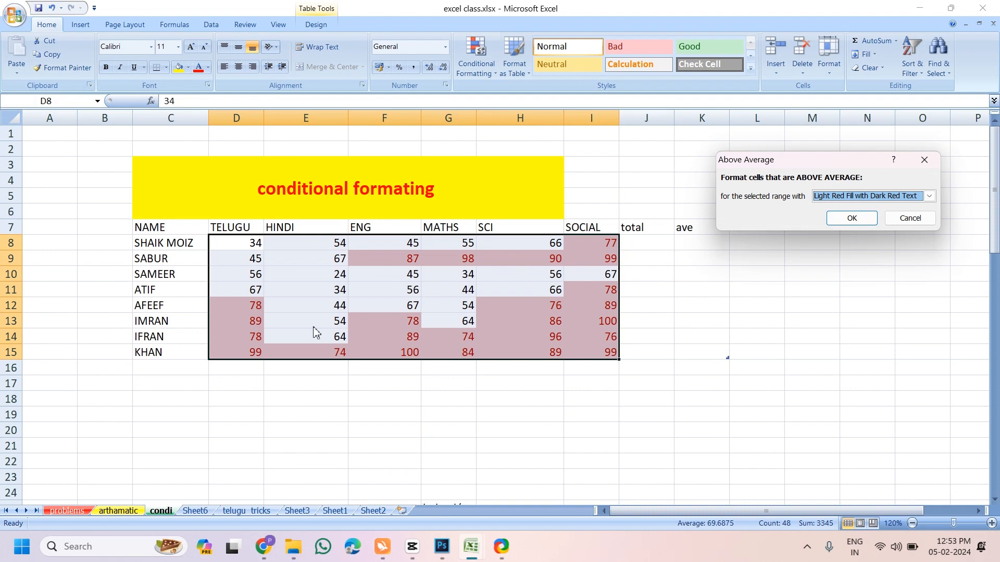
pyautogui.click(911, 220)
pyautogui.click(480, 65)
pyautogui.moveTo(539, 123)
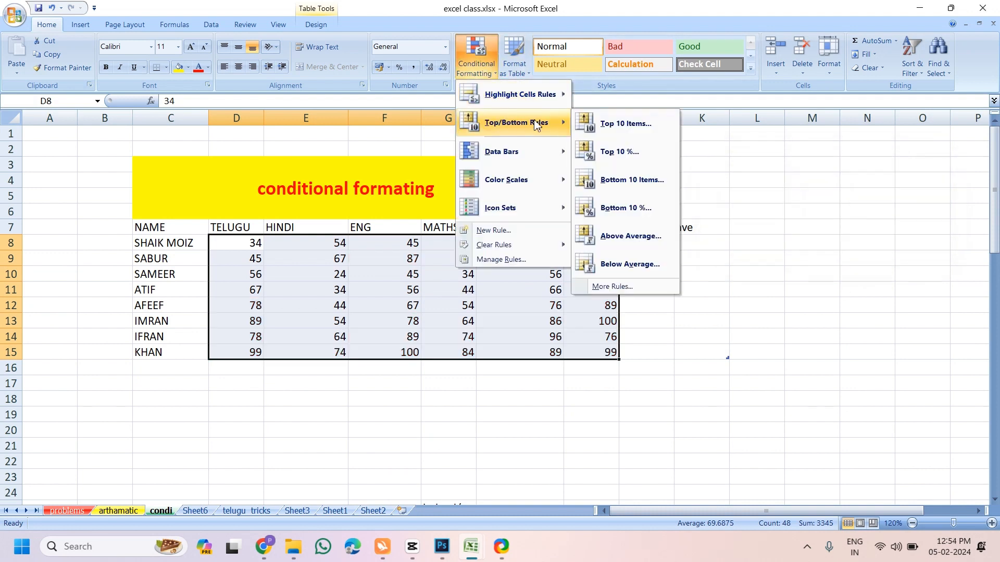
pyautogui.click(623, 265)
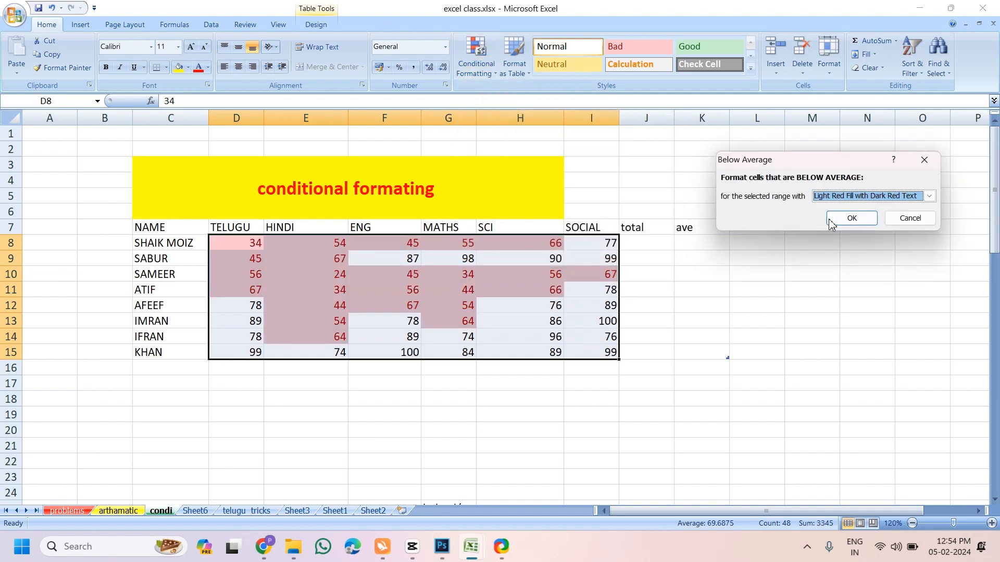
pyautogui.click(909, 219)
pyautogui.click(480, 79)
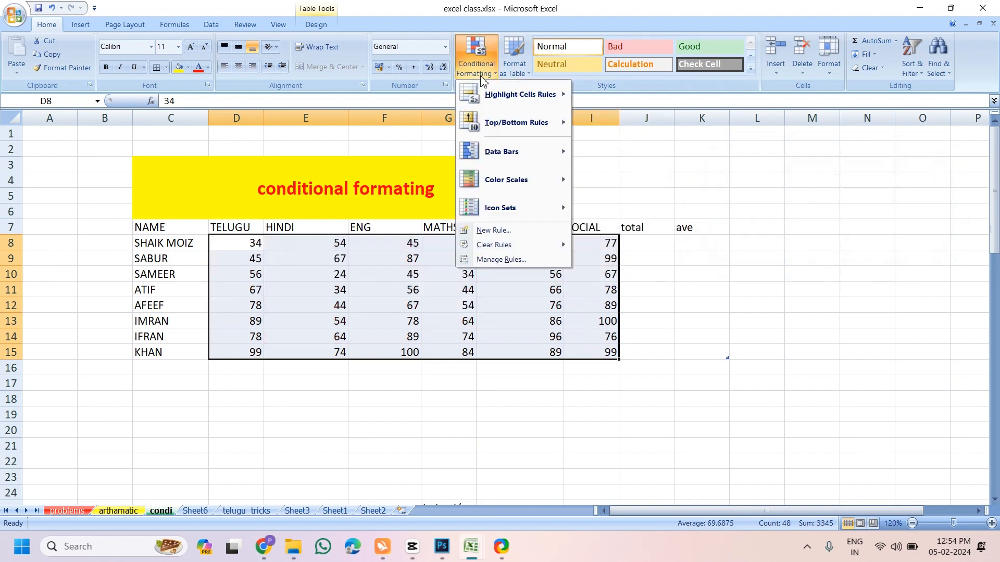
pyautogui.moveTo(552, 151)
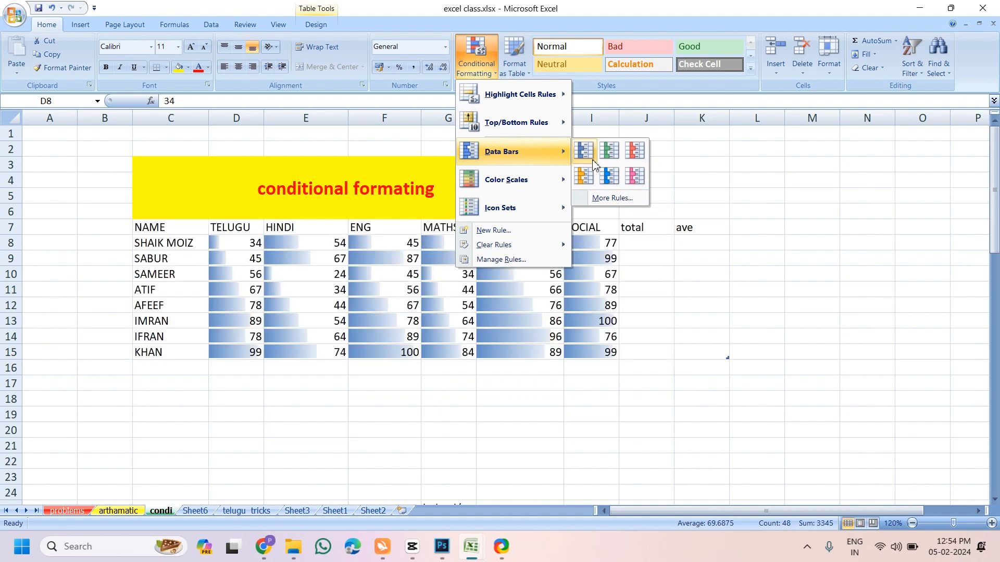
pyautogui.moveTo(501, 185)
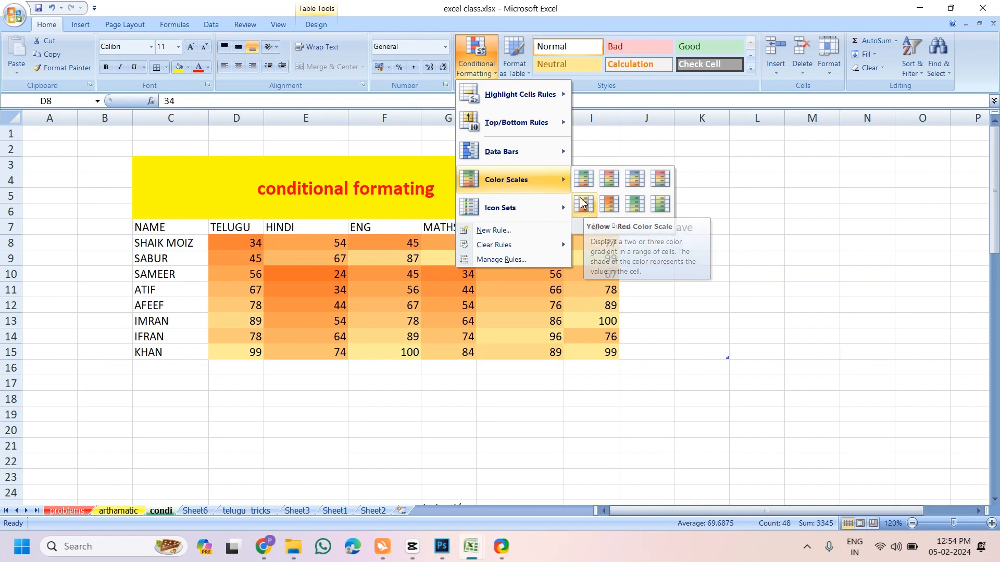
pyautogui.moveTo(513, 207)
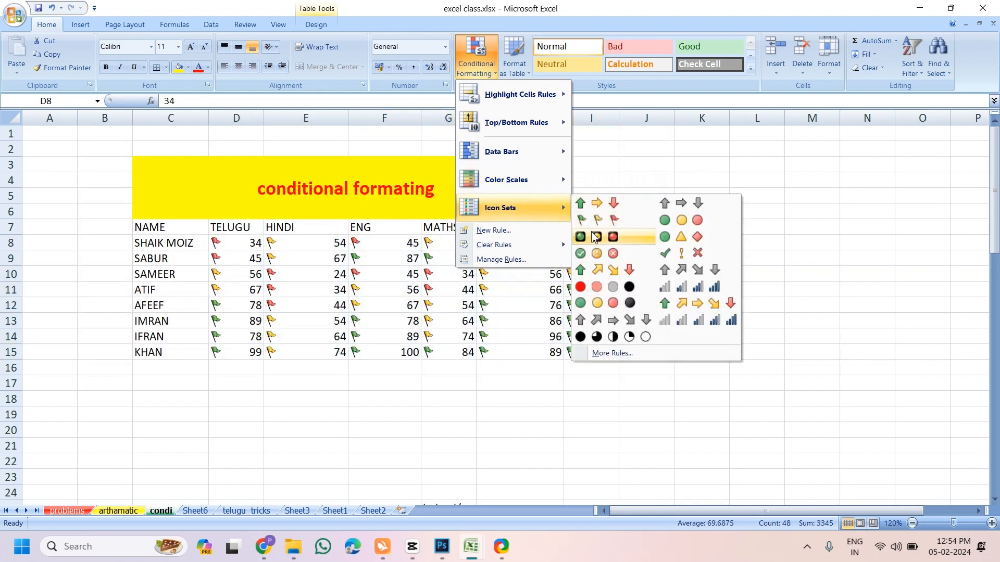